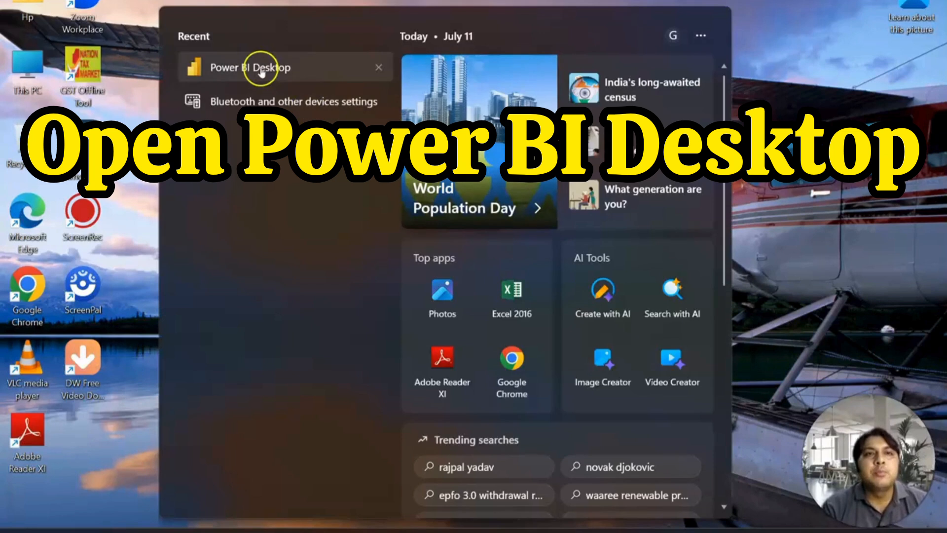
Step: Launch Power BI Desktop and open the Excel workbook ITC-2BRecon_Practicedataset as the data source
{"action": "left_click", "coordinate": [258, 67]}
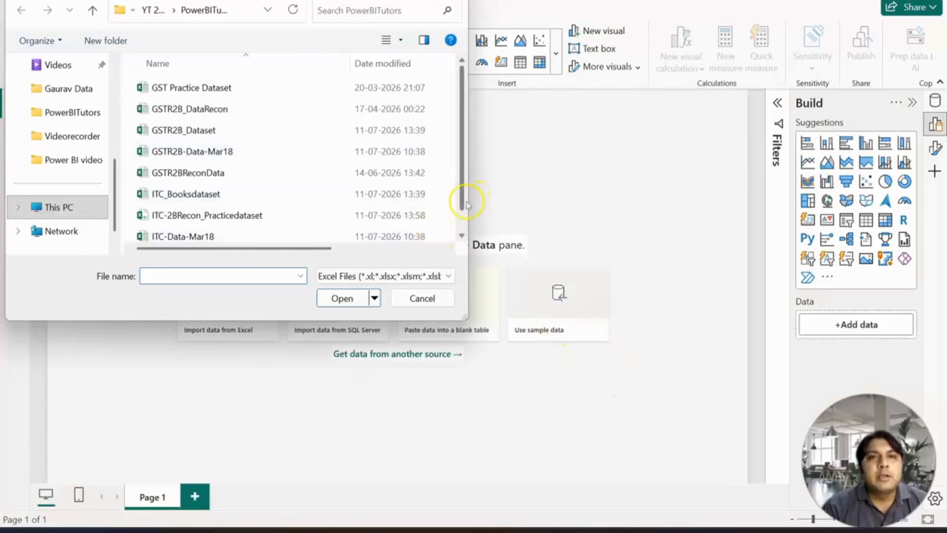
{"action": "left_click", "coordinate": [434, 130]}
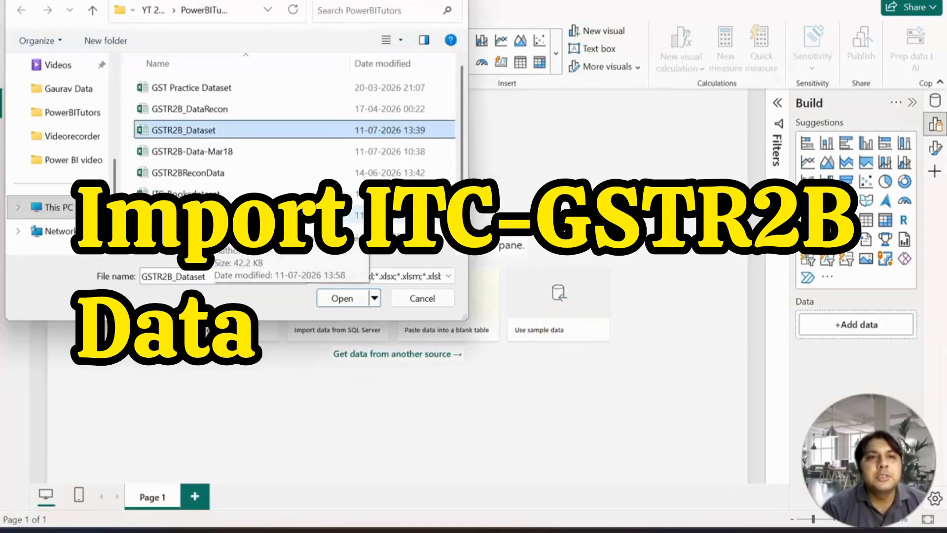
{"action": "left_click", "coordinate": [321, 215]}
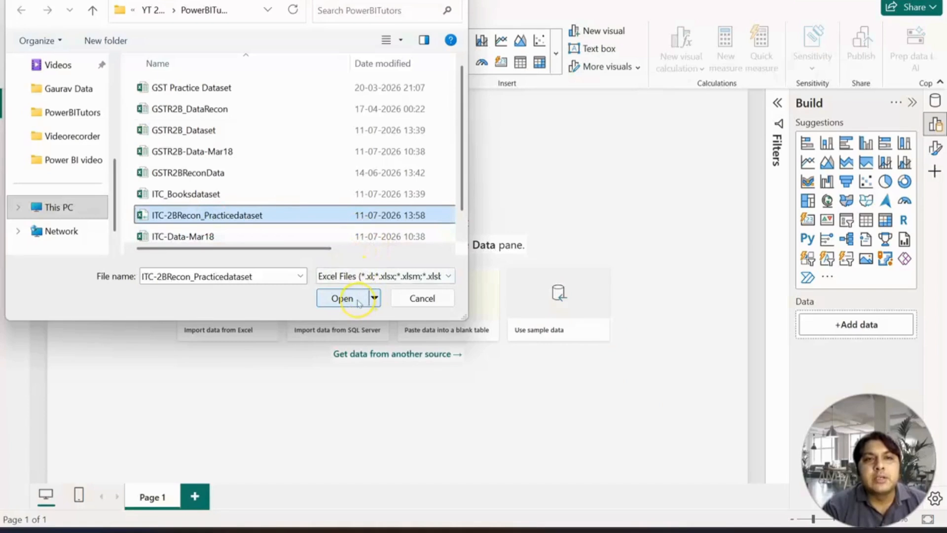
{"action": "left_click", "coordinate": [358, 300]}
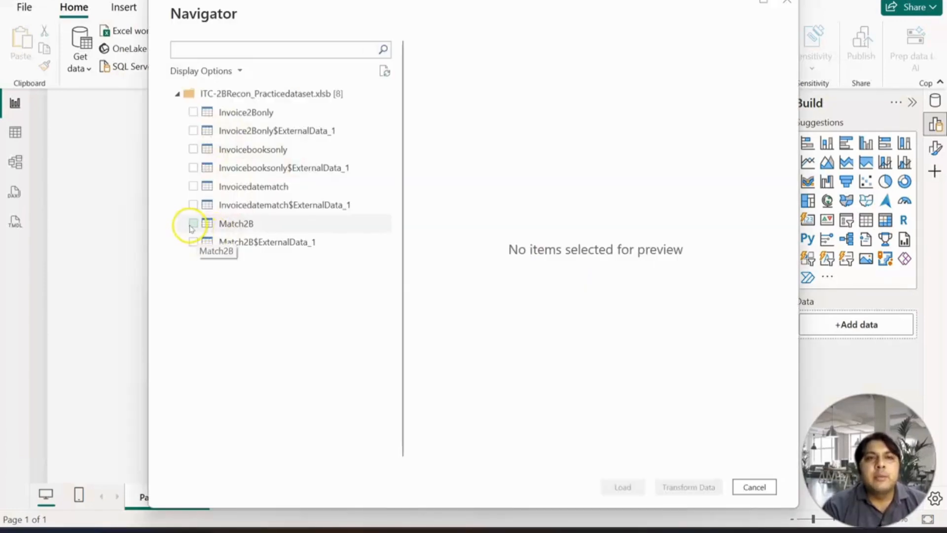
Step: Load the Match2B, Invoice2Bonly and Invoicebooksonly sheets from the workbook into the report
{"action": "left_click", "coordinate": [192, 224]}
{"action": "left_click", "coordinate": [195, 114]}
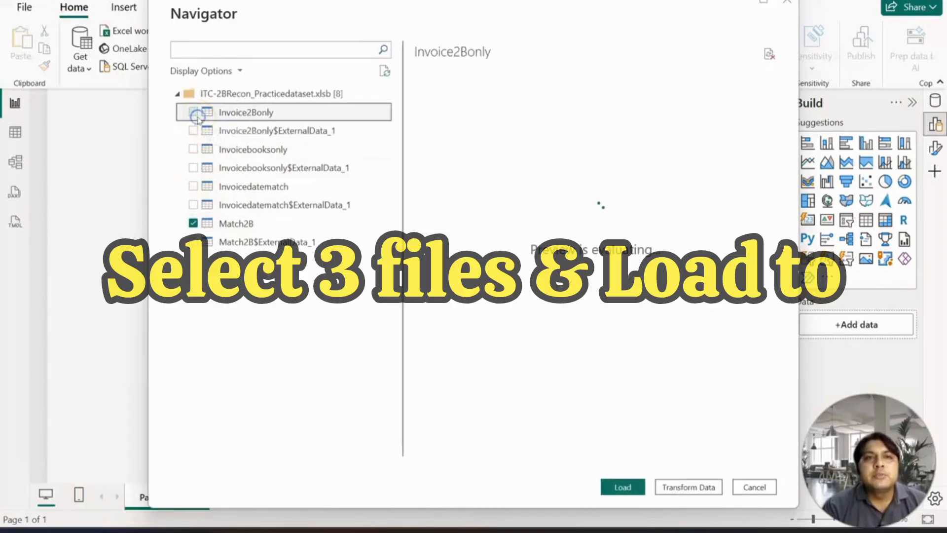
{"action": "left_click", "coordinate": [193, 151]}
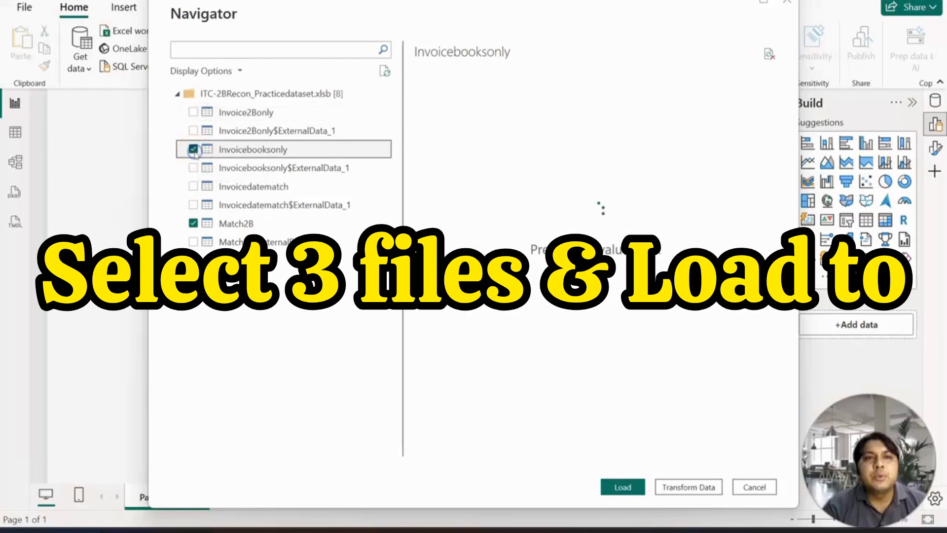
{"action": "left_click", "coordinate": [193, 112]}
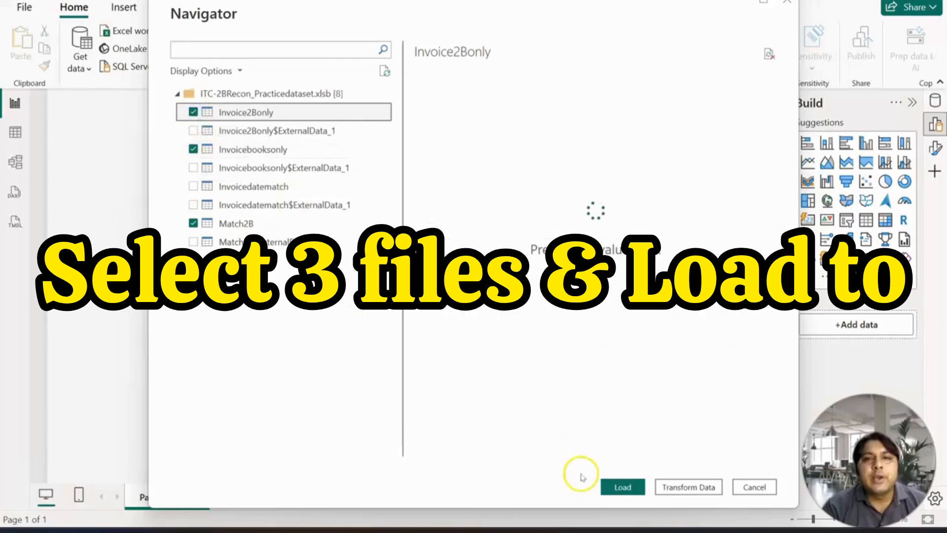
{"action": "left_click", "coordinate": [621, 487]}
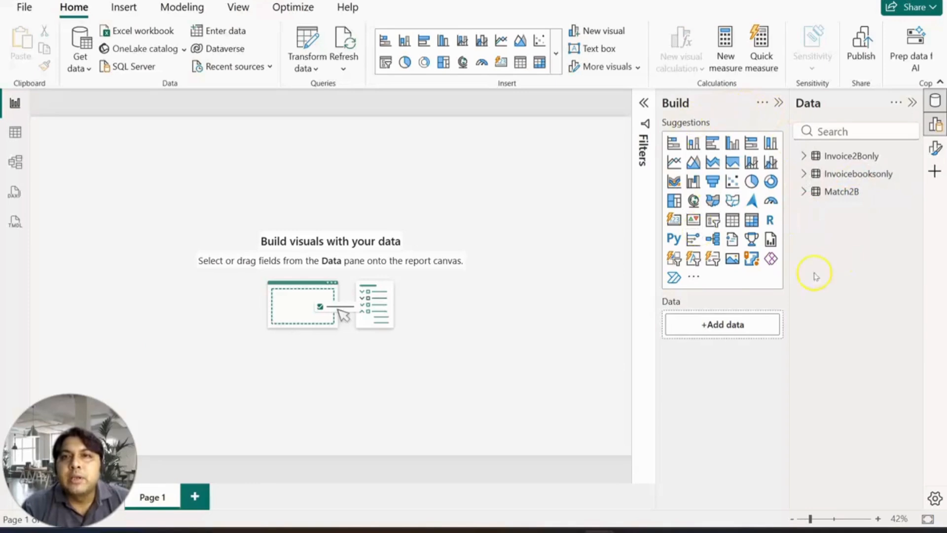
Step: Examine the fields of the Match2B, Invoicebooksonly and Invoice2Bonly tables, leaving Match2B expanded
{"action": "left_click", "coordinate": [804, 195]}
{"action": "left_click", "coordinate": [804, 195]}
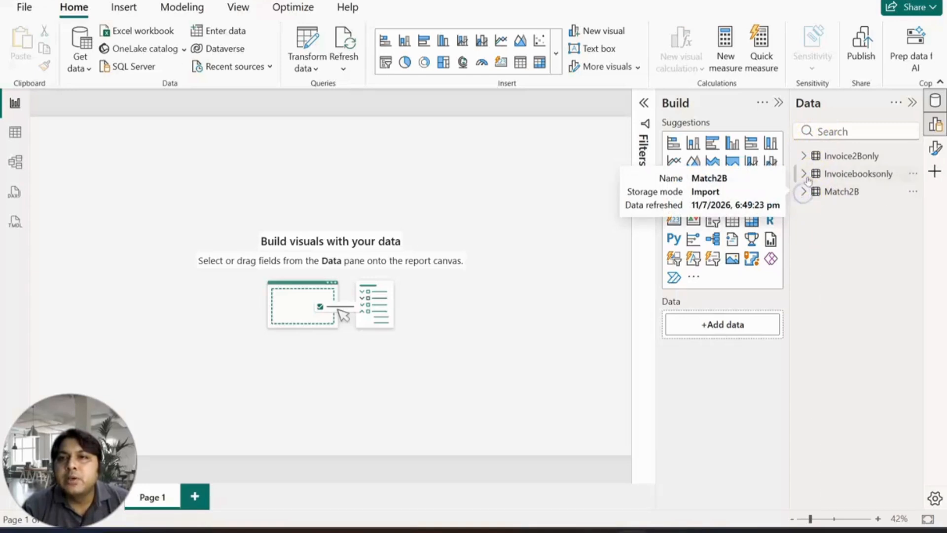
{"action": "left_click", "coordinate": [809, 177]}
{"action": "left_click", "coordinate": [804, 175]}
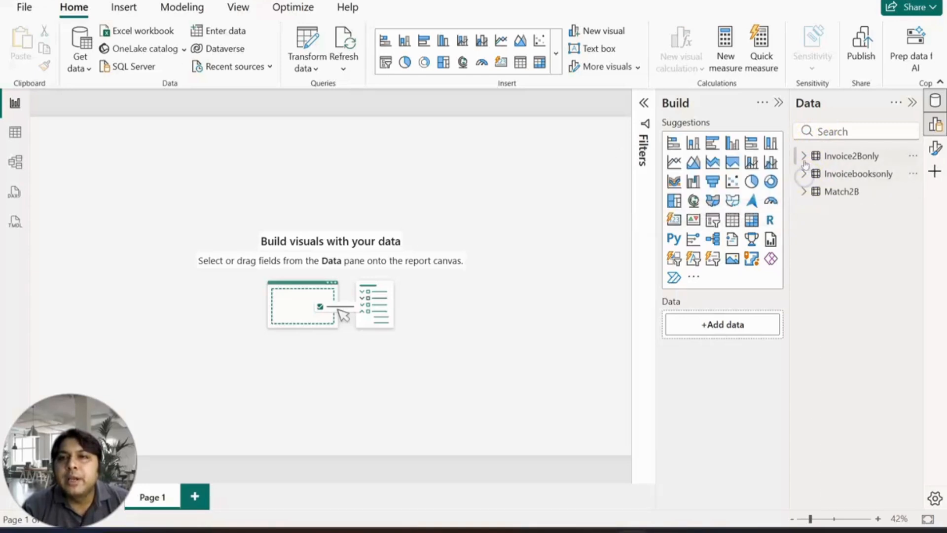
{"action": "left_click", "coordinate": [804, 157]}
{"action": "left_click", "coordinate": [804, 158]}
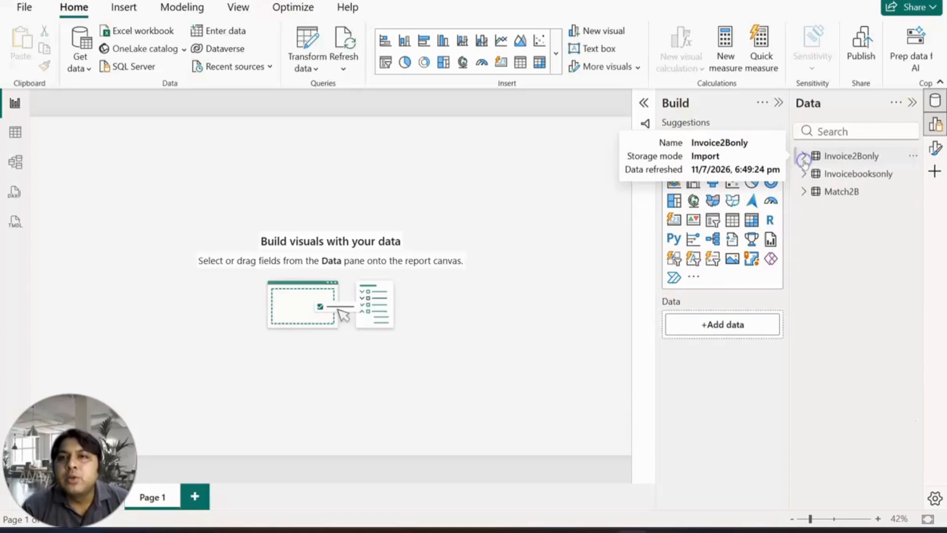
{"action": "mouse_move", "coordinate": [804, 196]}
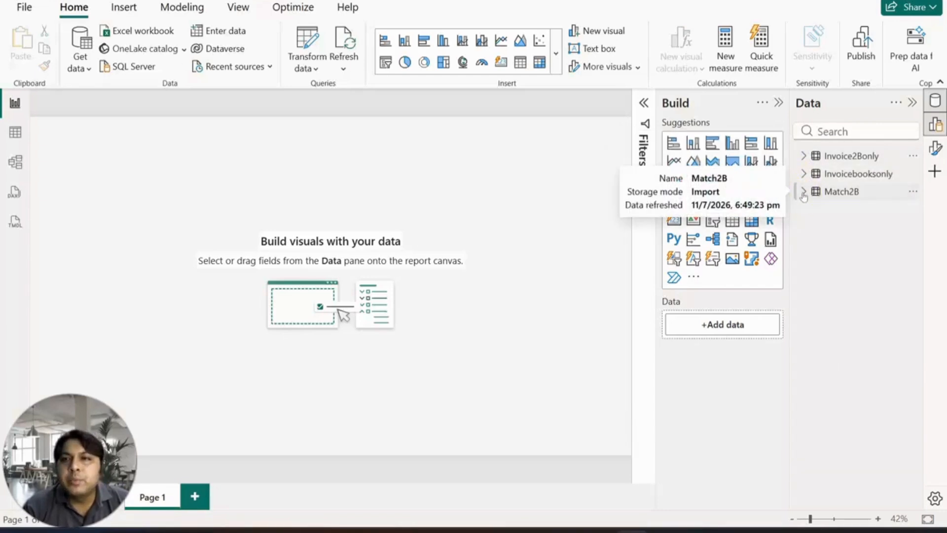
{"action": "left_click", "coordinate": [804, 192]}
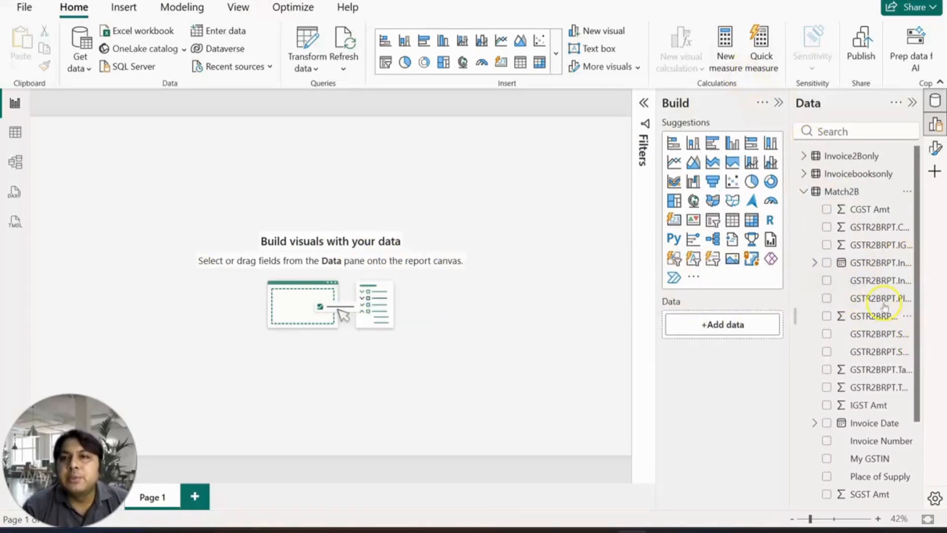
Step: Create a measure with the formula Match2B = COUNTROWS(Match2B)
{"action": "left_click", "coordinate": [727, 58]}
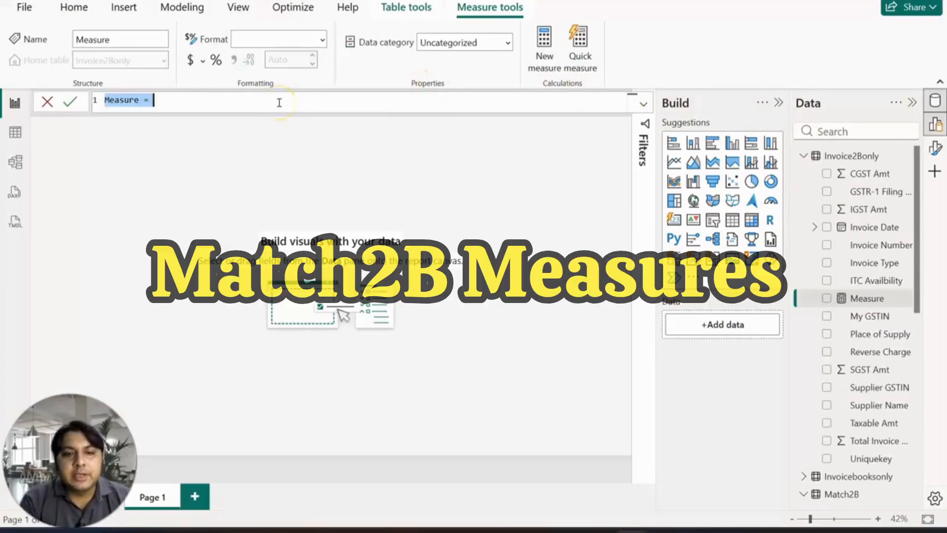
{"action": "type", "text": "Match2B"}
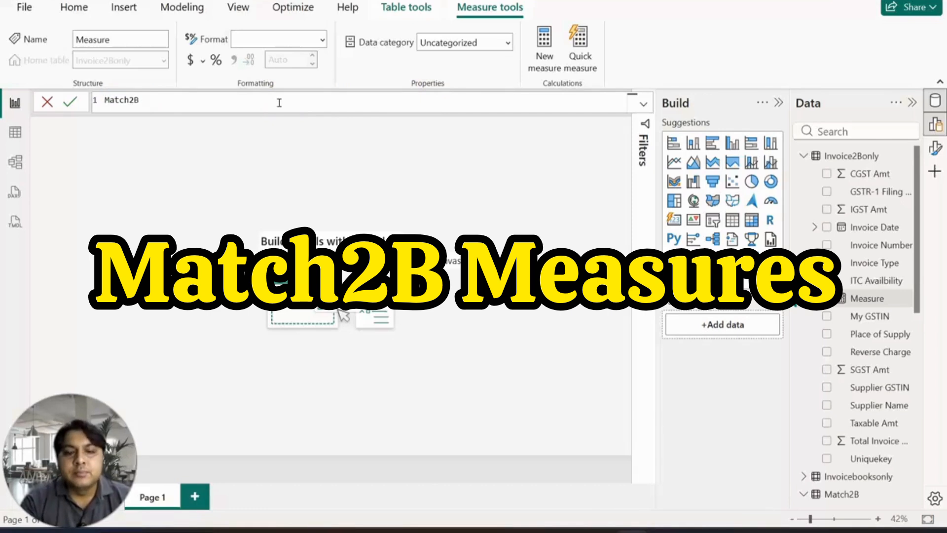
{"action": "type", "text": " = "}
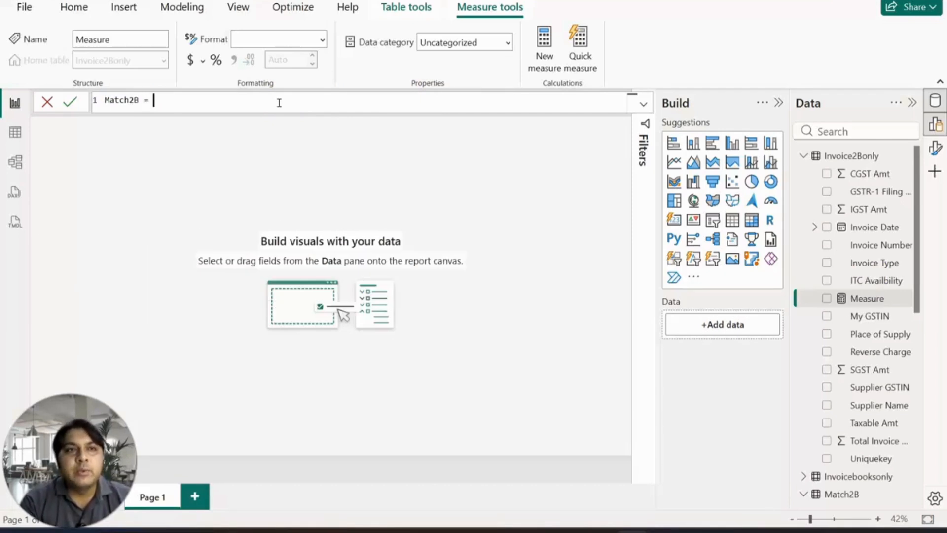
{"action": "type", "text": "count"}
{"action": "key", "text": "Down"}
{"action": "key", "text": "Down"}
{"action": "key", "text": "Down"}
{"action": "key", "text": "Down"}
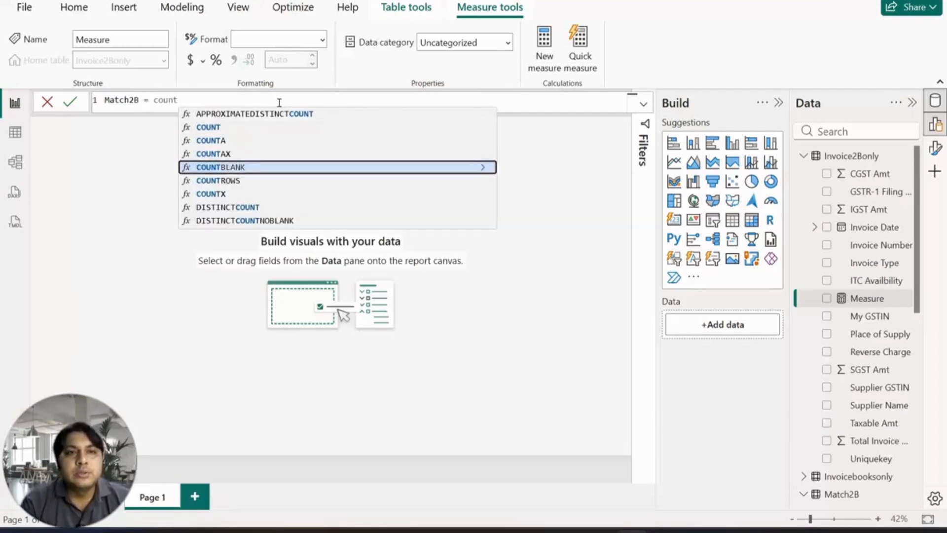
{"action": "key", "text": "Tab"}
{"action": "type", "text": "Ma"}
{"action": "key", "text": "Tab"}
{"action": "type", "text": ")"}
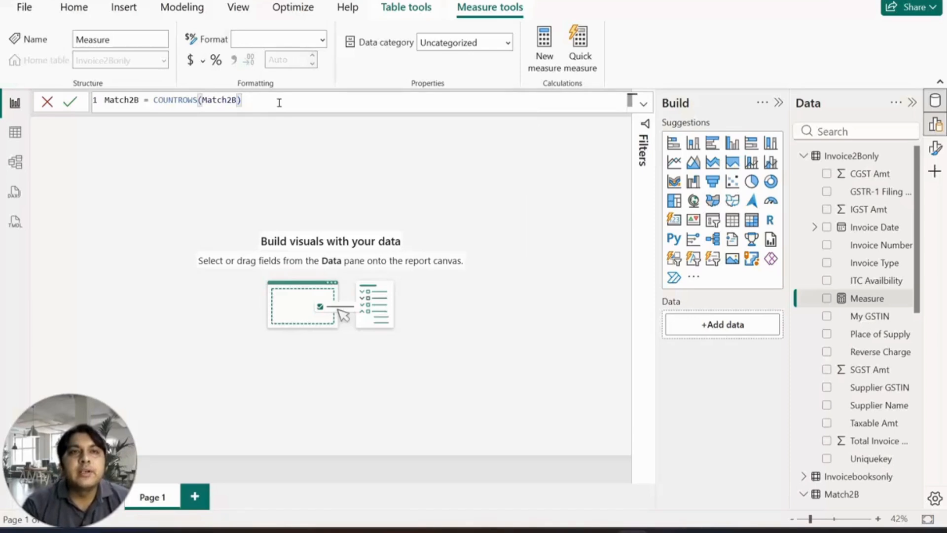
{"action": "key", "text": "Return"}
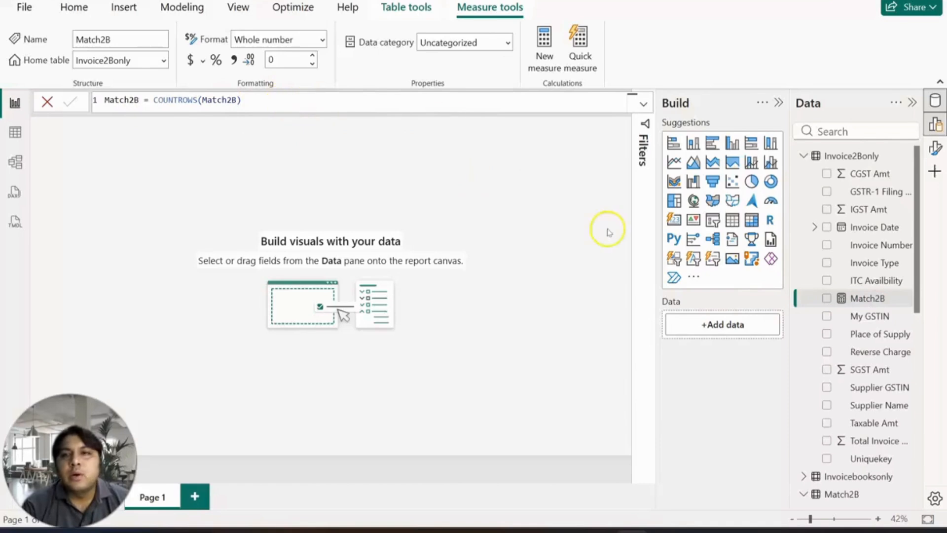
Step: Rename the Match2B measure as Match2B Invoices
{"action": "mouse_move", "coordinate": [901, 303]}
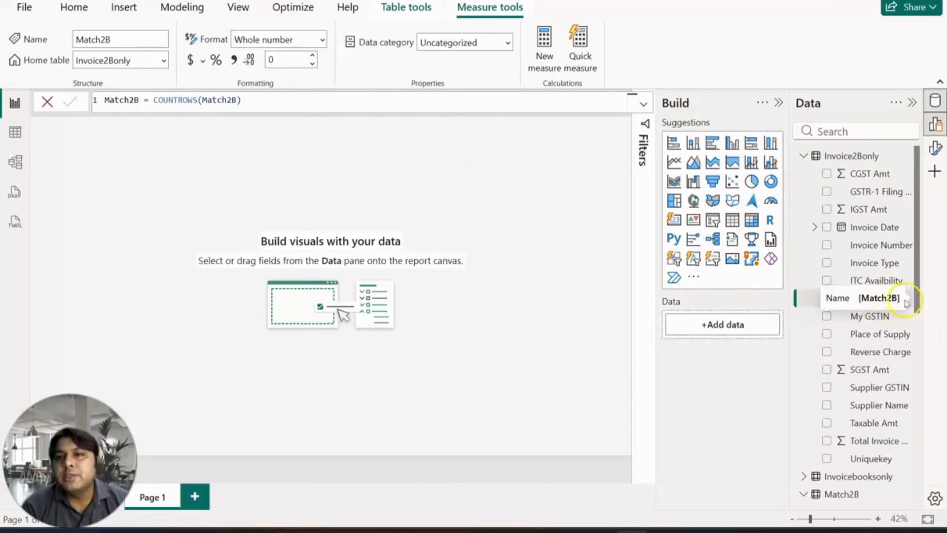
{"action": "left_click", "coordinate": [908, 299]}
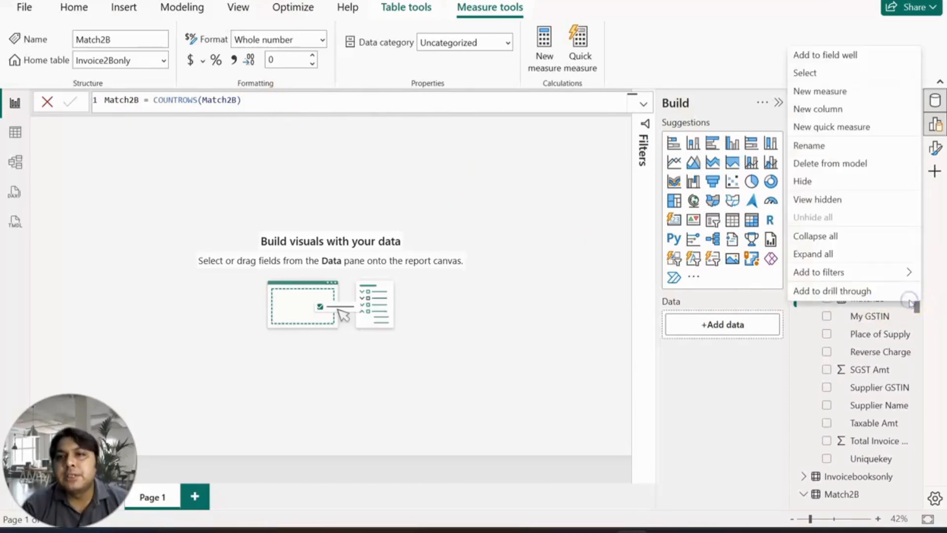
{"action": "left_click", "coordinate": [832, 141]}
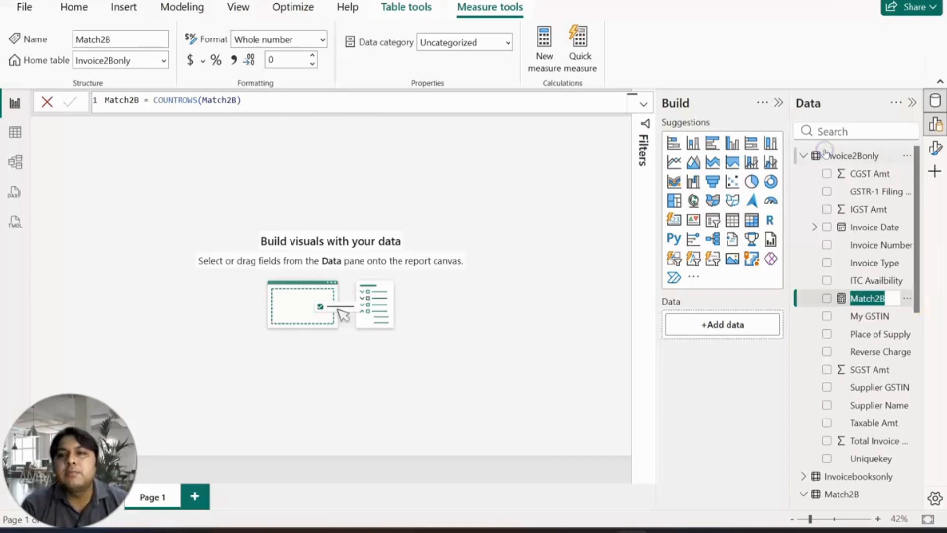
{"action": "type", "text": "Invoice"}
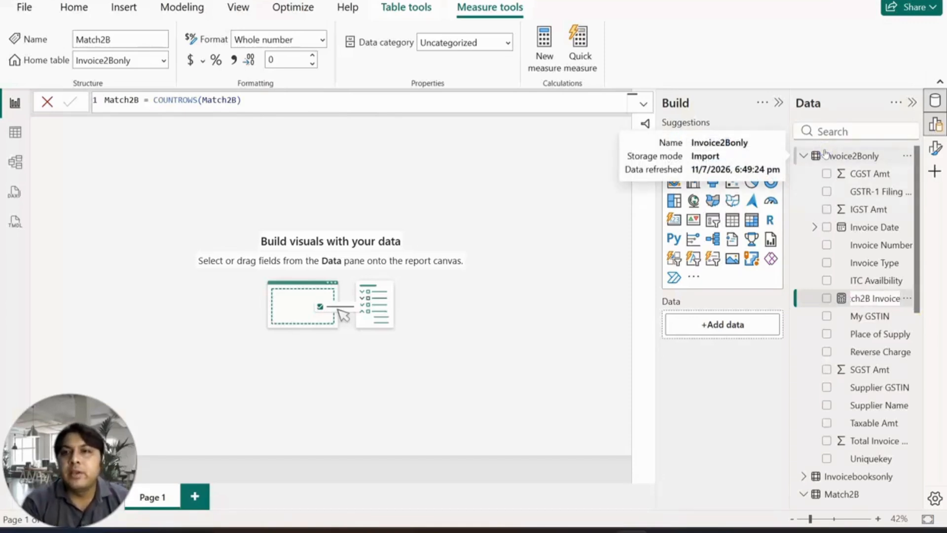
{"action": "type", "text": "s"}
{"action": "key", "text": "Return"}
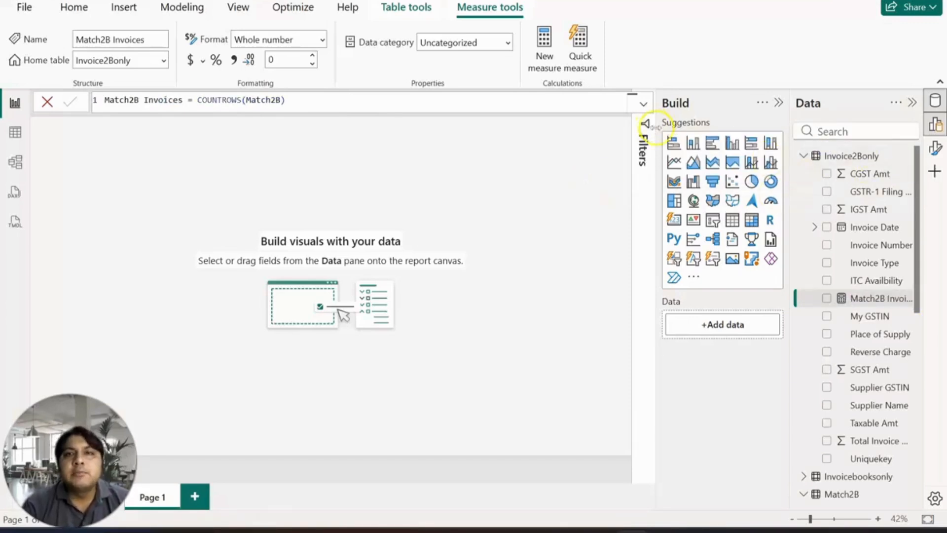
Step: Create a measure with the formula Invoice2B only = COUNTROWS(Invoice2Bonly)
{"action": "left_click", "coordinate": [551, 68]}
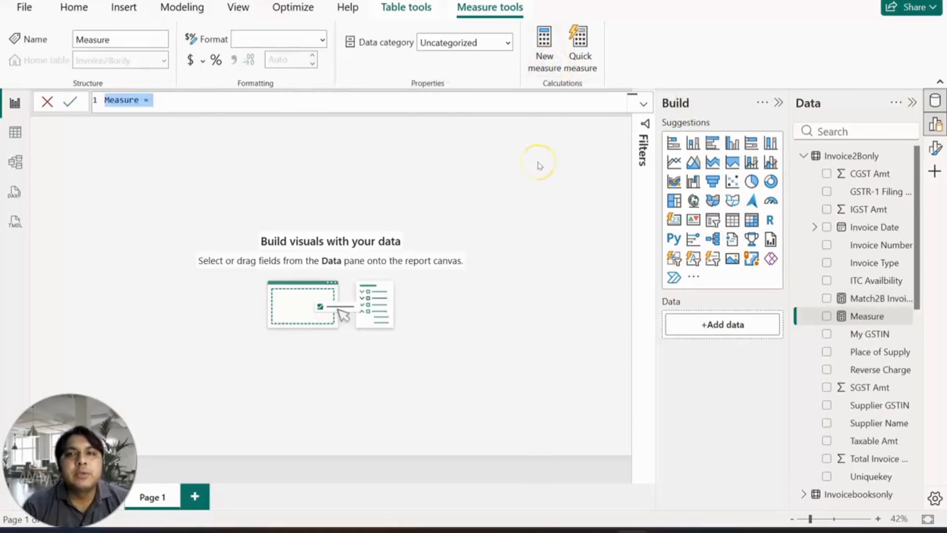
{"action": "type", "text": "Invoice2"}
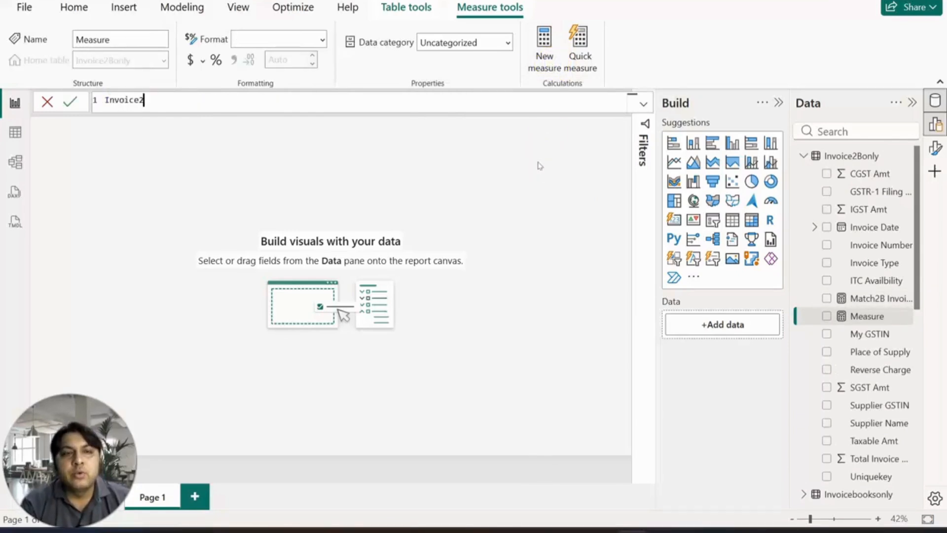
{"action": "type", "text": "B only = "}
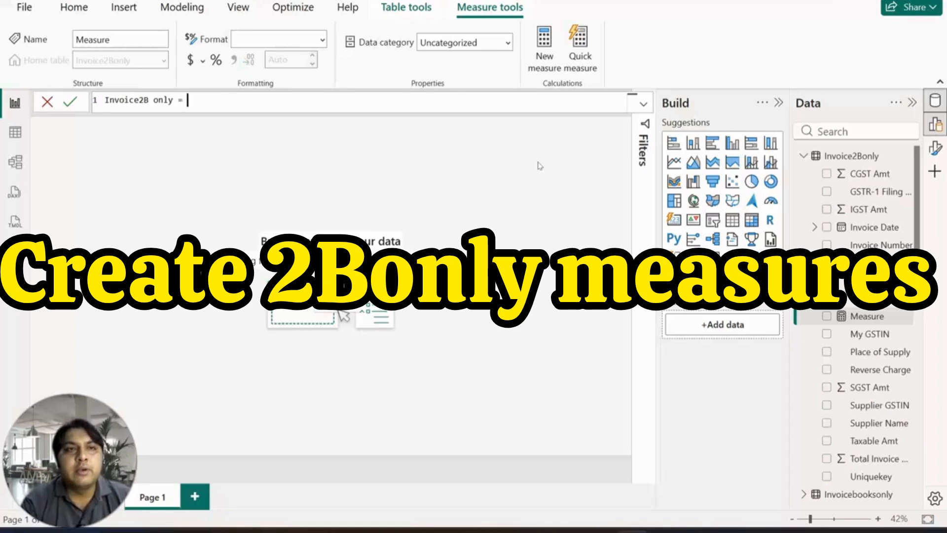
{"action": "type", "text": "countrows"}
{"action": "key", "text": "Tab"}
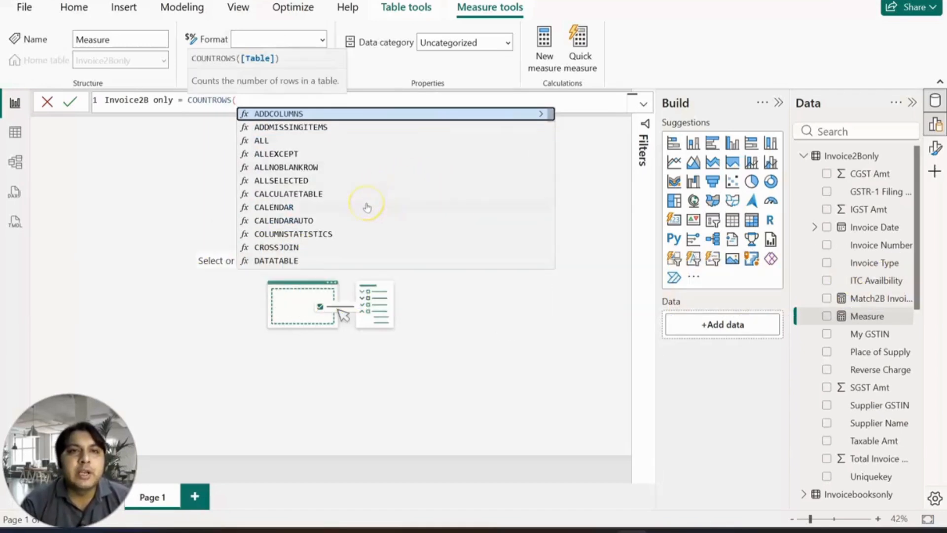
{"action": "type", "text": "invoice"}
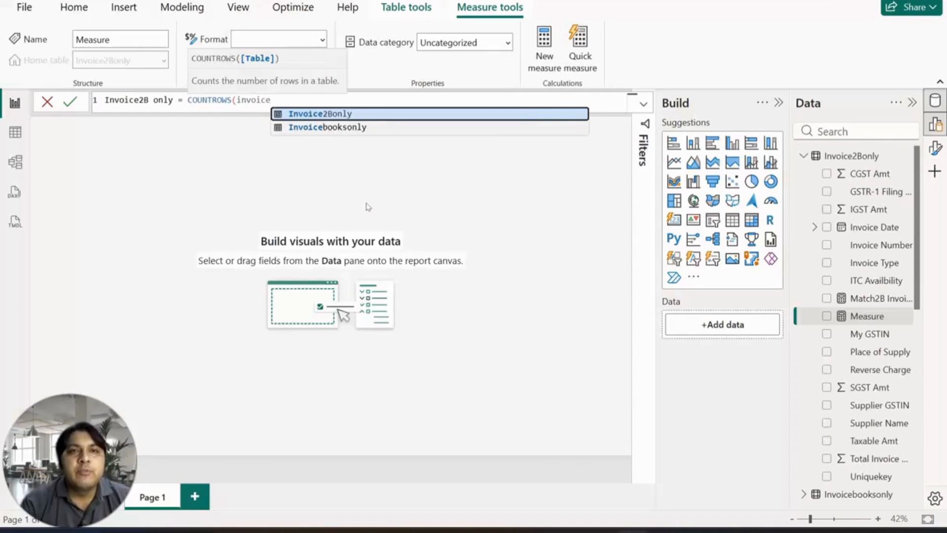
{"action": "key", "text": "Tab"}
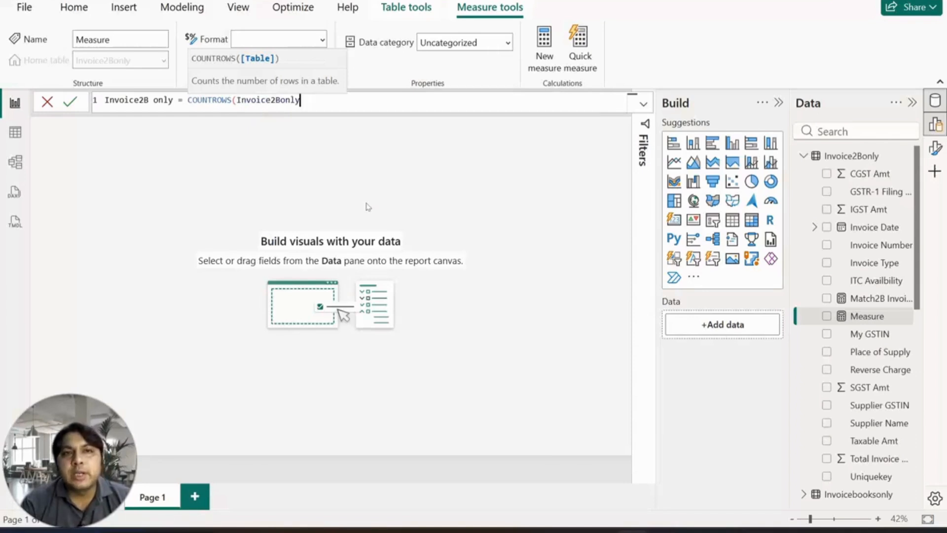
{"action": "type", "text": ")"}
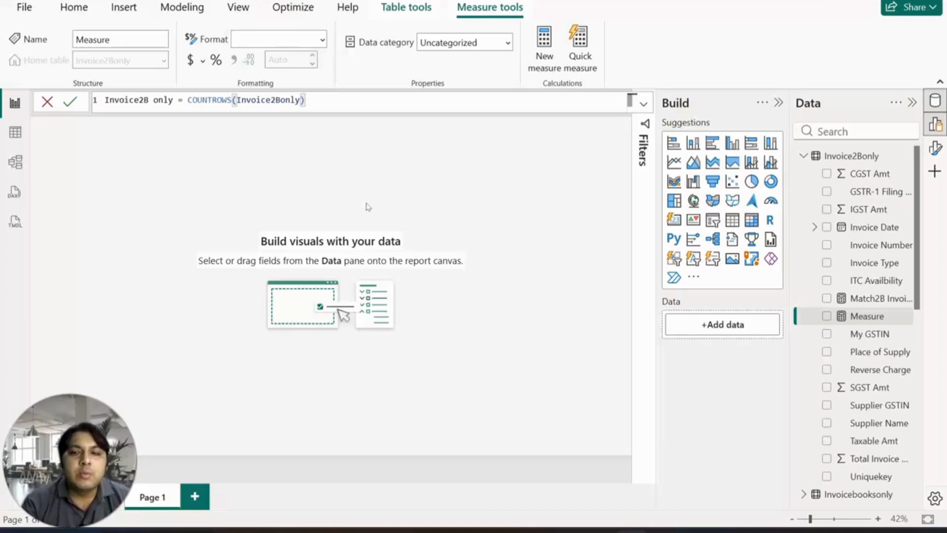
{"action": "key", "text": "Return"}
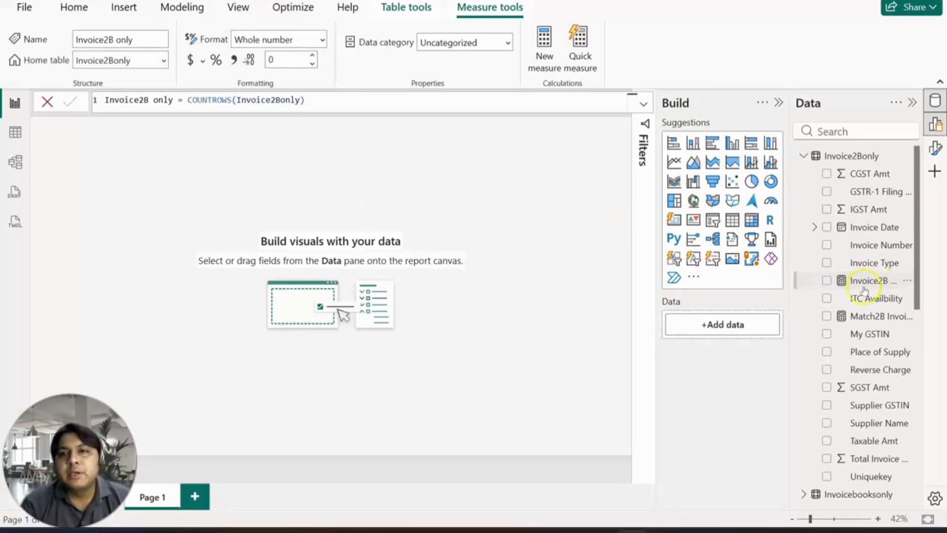
Step: Create a measure with the formula Books only = COUNTROWS(Invoicebooksonly)
{"action": "left_click", "coordinate": [544, 54]}
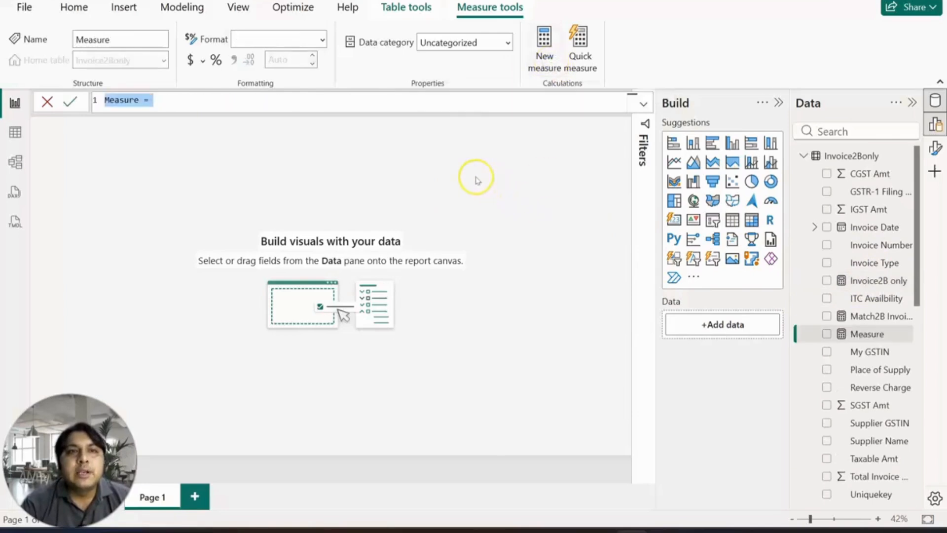
{"action": "type", "text": "Books inc"}
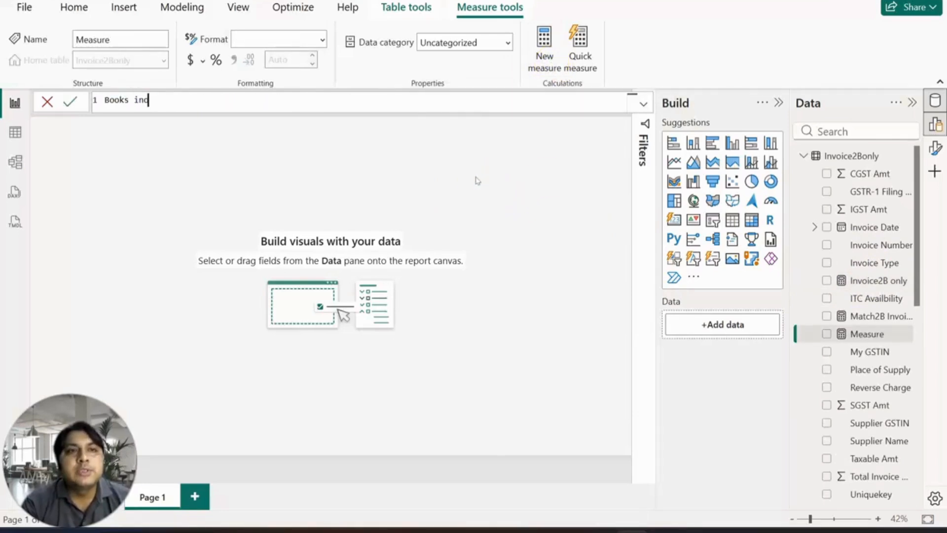
{"action": "type", "text": "oice with"}
{"action": "key", "text": "ctrl+BackSpace"}
{"action": "key", "text": "ctrl+BackSpace"}
{"action": "type", "text": "only"}
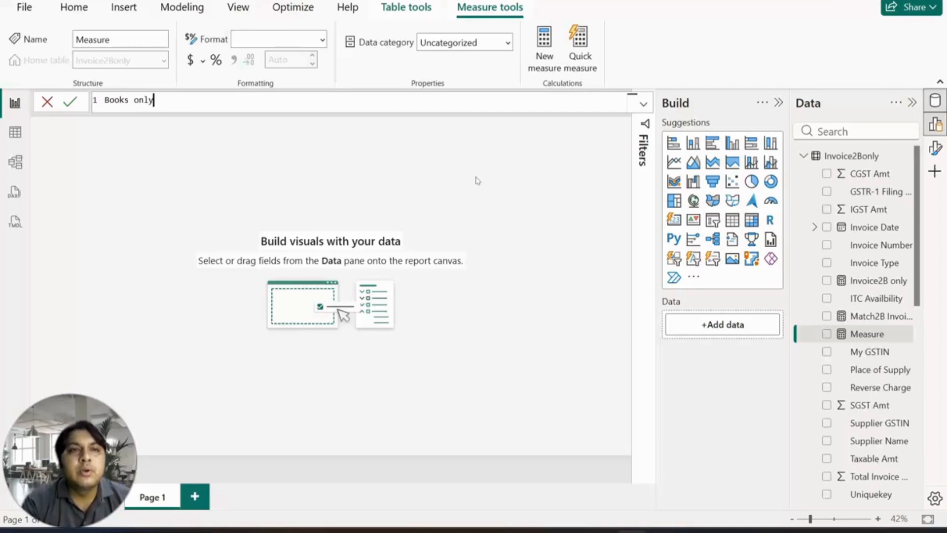
{"action": "type", "text": " =count"}
{"action": "key", "text": "Down"}
{"action": "key", "text": "Down"}
{"action": "key", "text": "Down"}
{"action": "key", "text": "Down"}
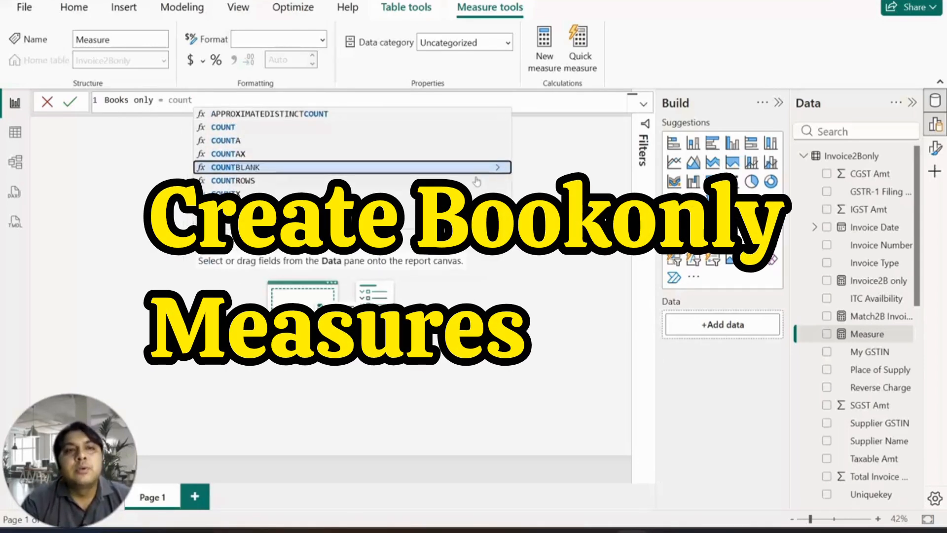
{"action": "key", "text": "Tab"}
{"action": "type", "text": "inv"}
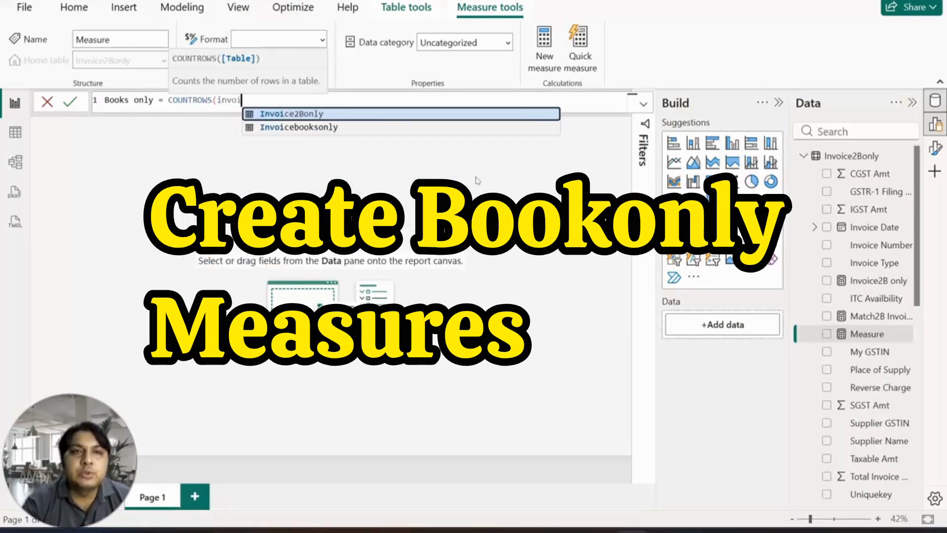
{"action": "key", "text": "Down"}
{"action": "key", "text": "Tab"}
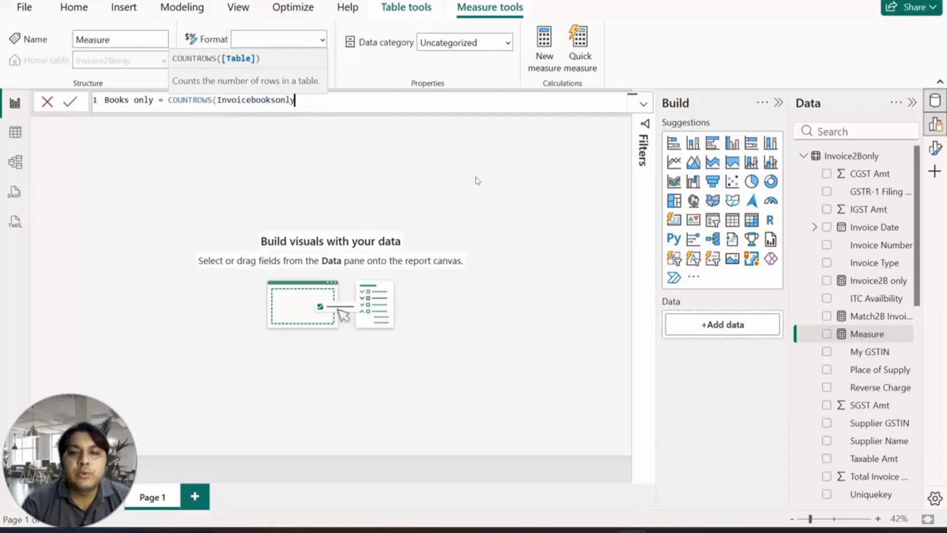
{"action": "type", "text": ")"}
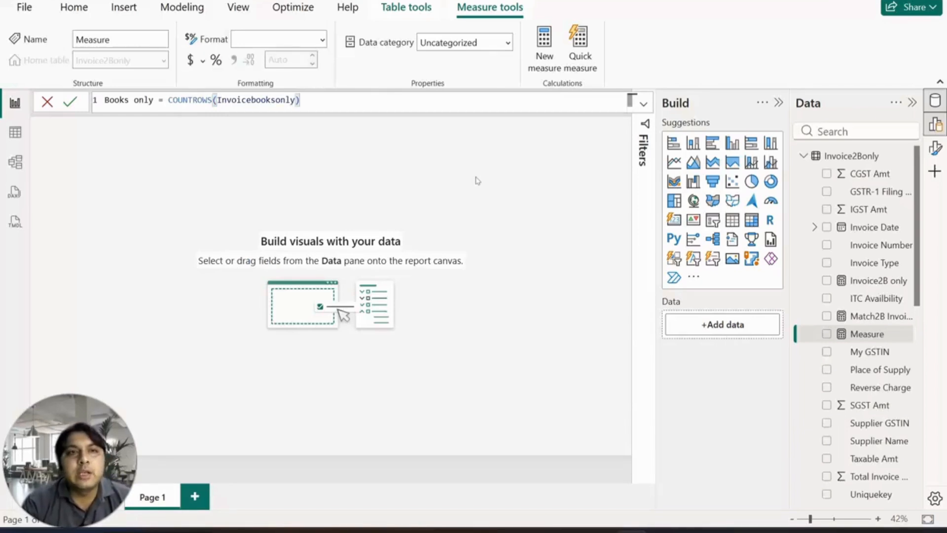
{"action": "key", "text": "Return"}
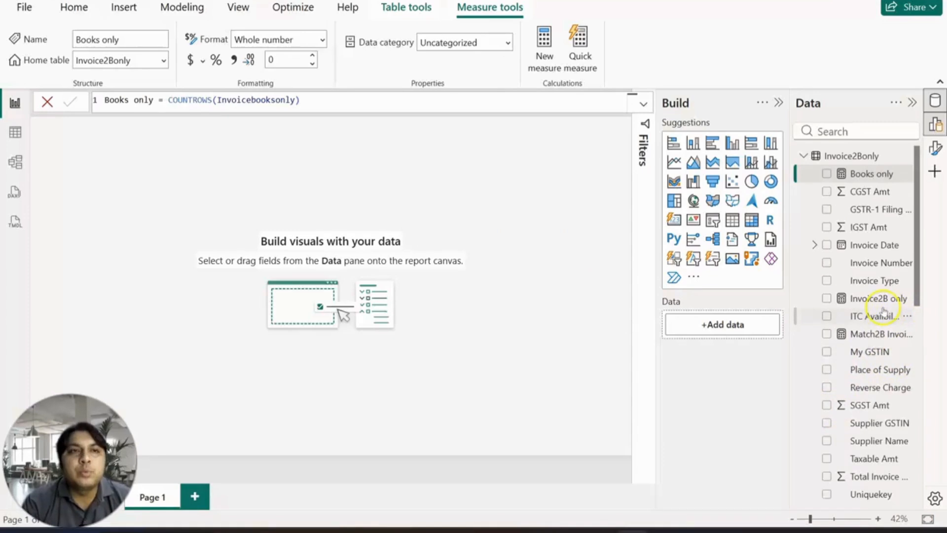
Step: Create a measure with the formula Match GST = SUM(Match2B[Total Invoice Amt])
{"action": "left_click", "coordinate": [544, 46]}
{"action": "key", "text": "BackSpace"}
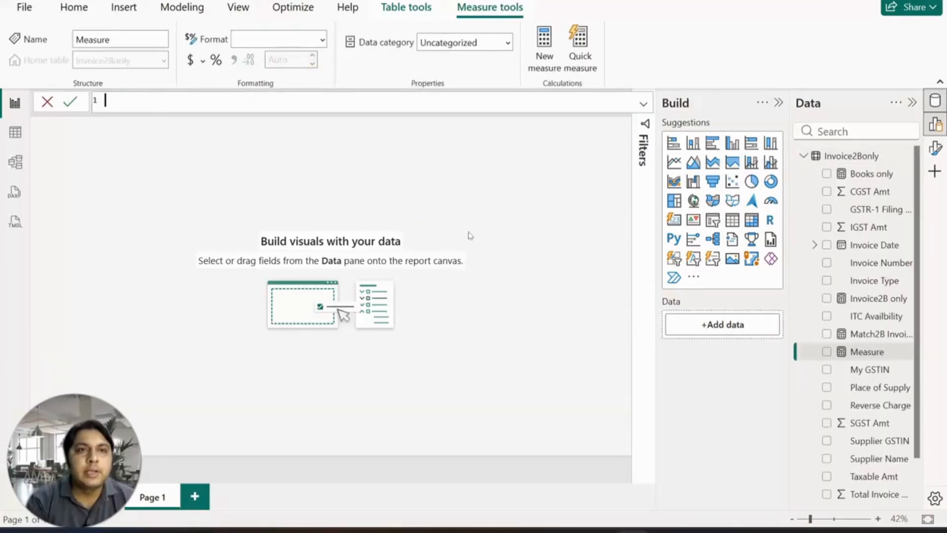
{"action": "type", "text": "Match GST ="}
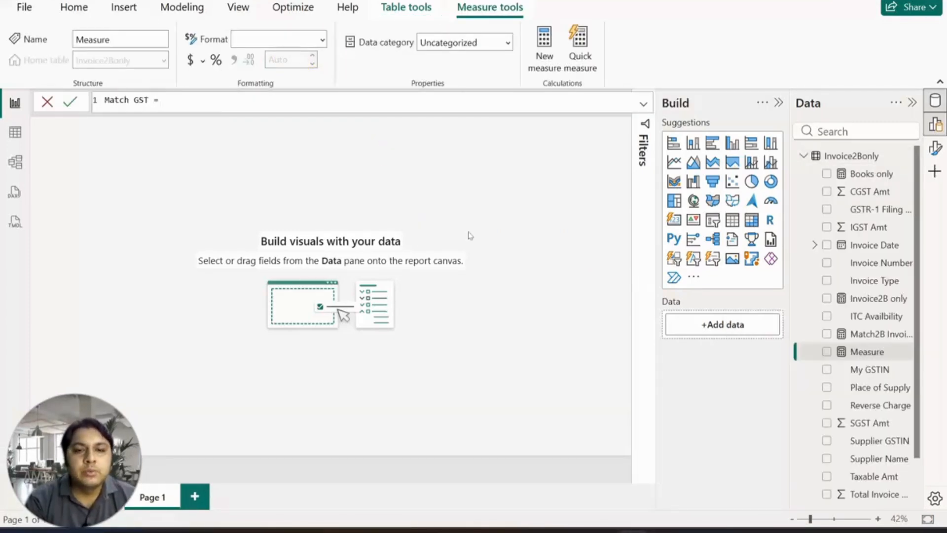
{"action": "type", "text": " su"}
{"action": "key", "text": "BackSpace"}
{"action": "key", "text": "BackSpace"}
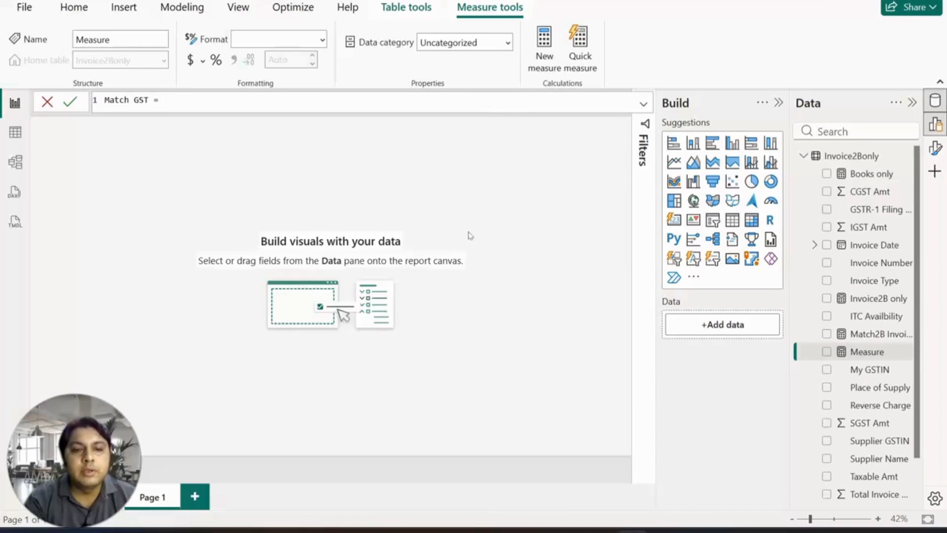
{"action": "type", "text": "SUM("}
{"action": "key", "text": "Down"}
{"action": "key", "text": "Down"}
{"action": "key", "text": "Down"}
{"action": "key", "text": "Down"}
{"action": "key", "text": "Down"}
{"action": "key", "text": "Down"}
{"action": "key", "text": "Down"}
{"action": "key", "text": "Down"}
{"action": "key", "text": "Down"}
{"action": "key", "text": "Down"}
{"action": "key", "text": "Down"}
{"action": "key", "text": "Down"}
{"action": "key", "text": "Down"}
{"action": "key", "text": "Down"}
{"action": "key", "text": "Down"}
{"action": "key", "text": "Down"}
{"action": "key", "text": "Down"}
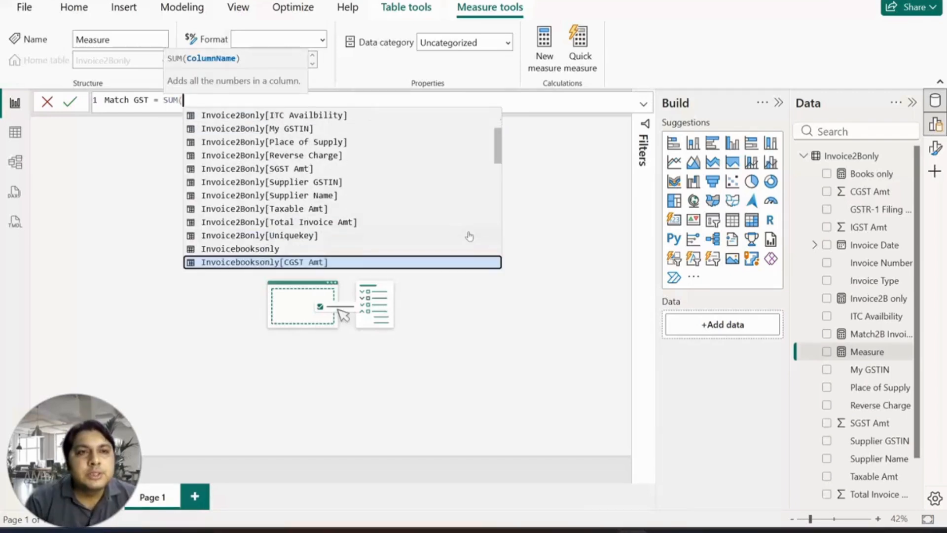
{"action": "key", "text": "Down"}
{"action": "key", "text": "Down"}
{"action": "key", "text": "Down"}
{"action": "key", "text": "Down"}
{"action": "key", "text": "Down"}
{"action": "key", "text": "Down"}
{"action": "key", "text": "Down"}
{"action": "key", "text": "Down"}
{"action": "key", "text": "Down"}
{"action": "key", "text": "Down"}
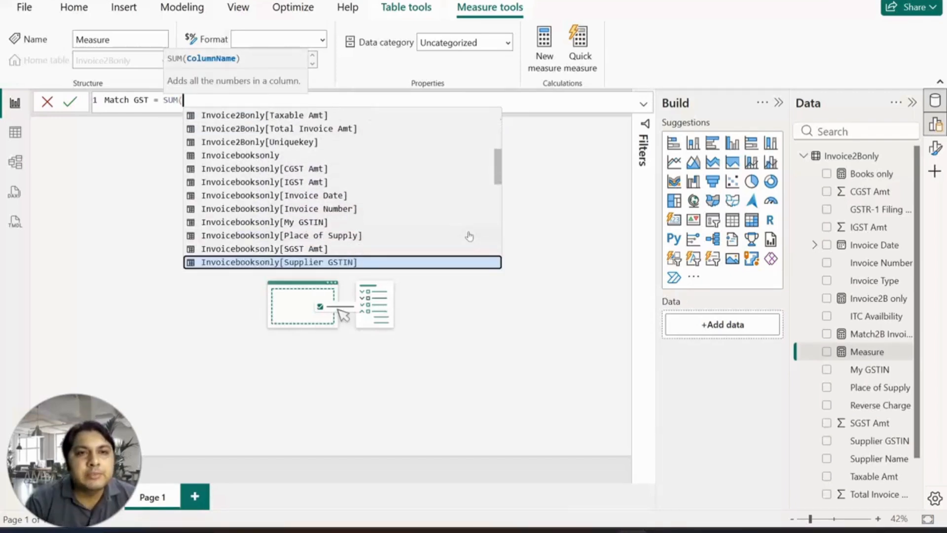
{"action": "key", "text": "Down"}
{"action": "key", "text": "Down"}
{"action": "key", "text": "Down"}
{"action": "key", "text": "Down"}
{"action": "key", "text": "Down"}
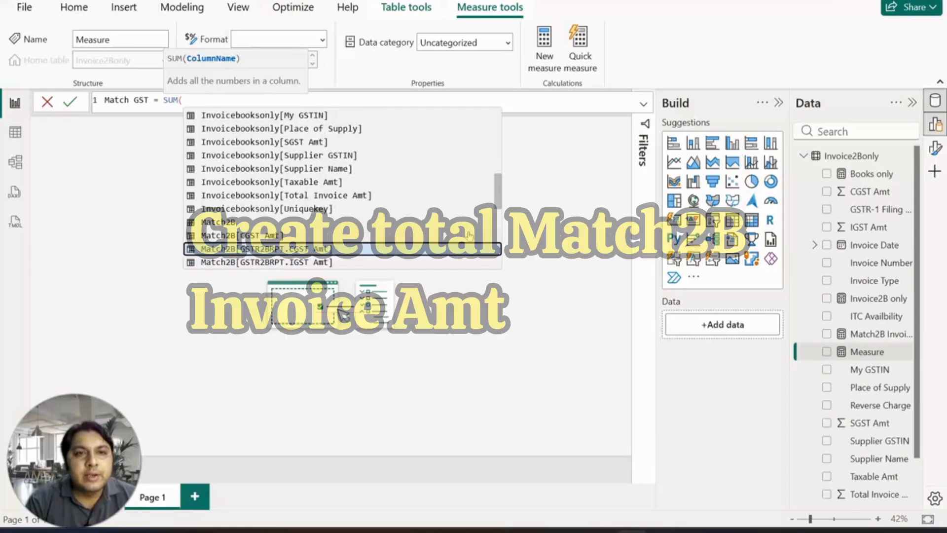
{"action": "key", "text": "Down"}
{"action": "key", "text": "Down"}
{"action": "key", "text": "Down"}
{"action": "key", "text": "Down"}
{"action": "key", "text": "Down"}
{"action": "key", "text": "Down"}
{"action": "key", "text": "Down"}
{"action": "key", "text": "Down"}
{"action": "key", "text": "Down"}
{"action": "key", "text": "Down"}
{"action": "key", "text": "Down"}
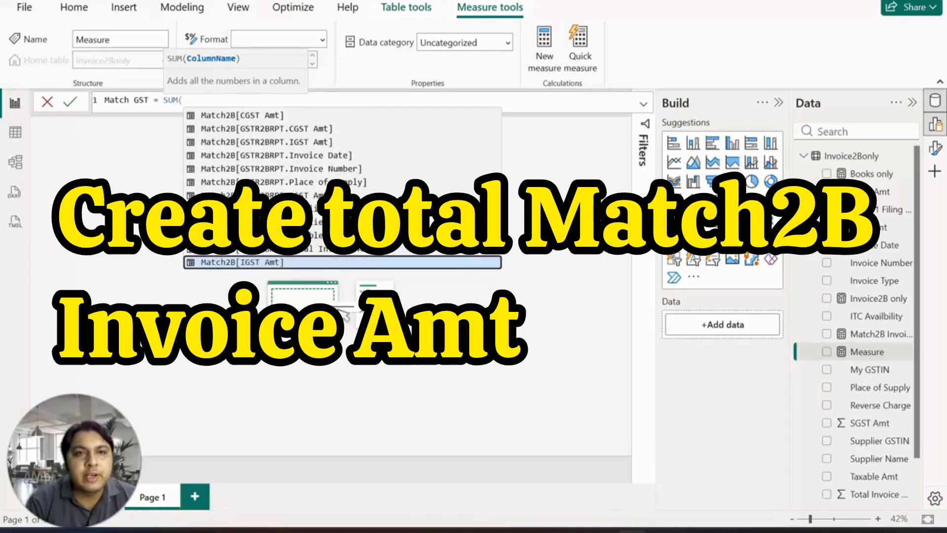
{"action": "key", "text": "Up"}
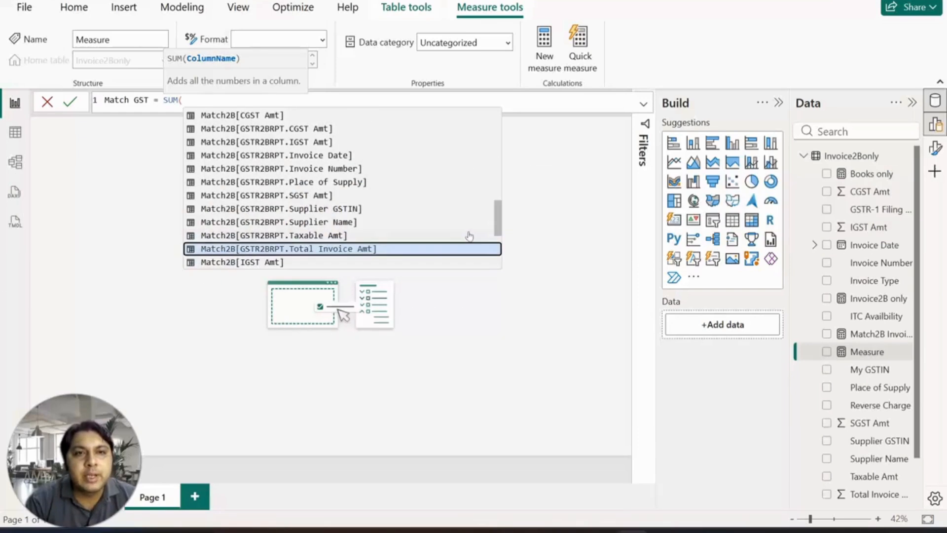
{"action": "key", "text": "Tab"}
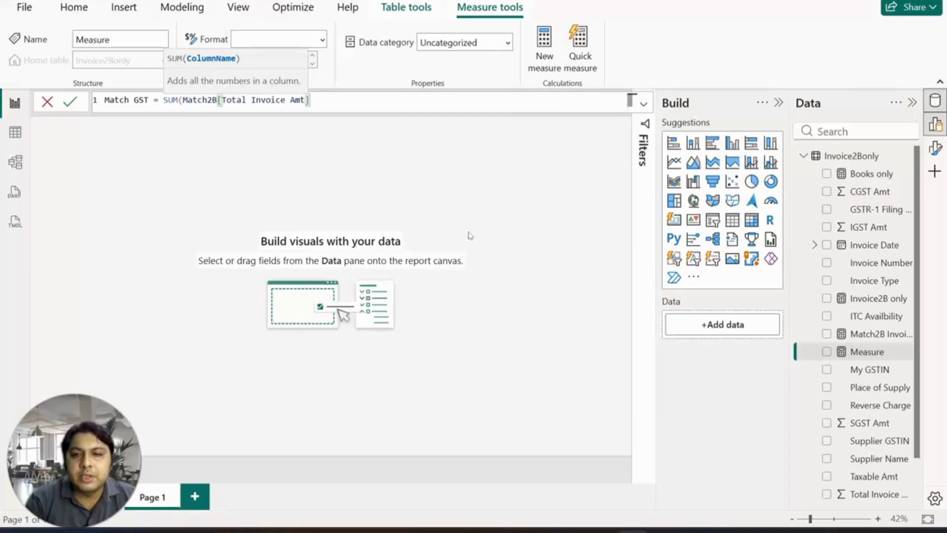
{"action": "type", "text": ")"}
{"action": "key", "text": "Return"}
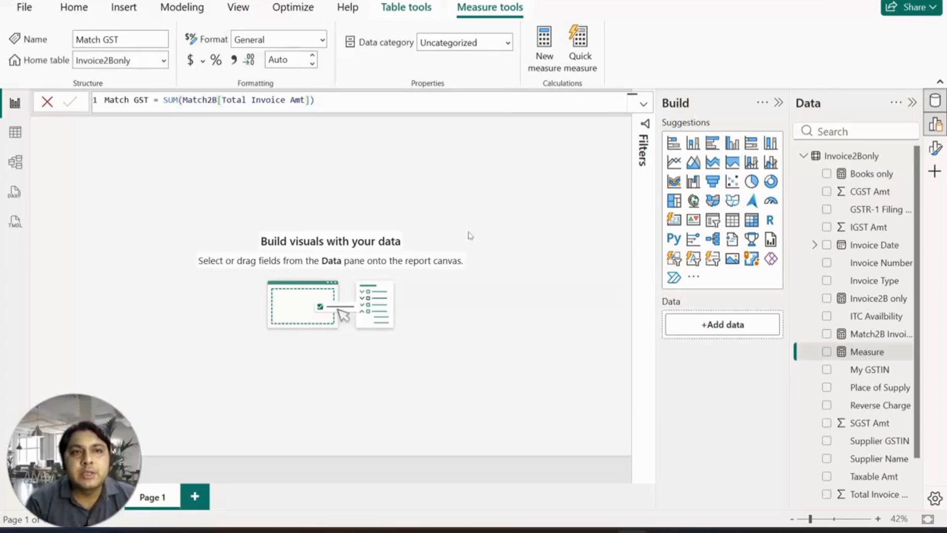
{"action": "left_click", "coordinate": [511, 198]}
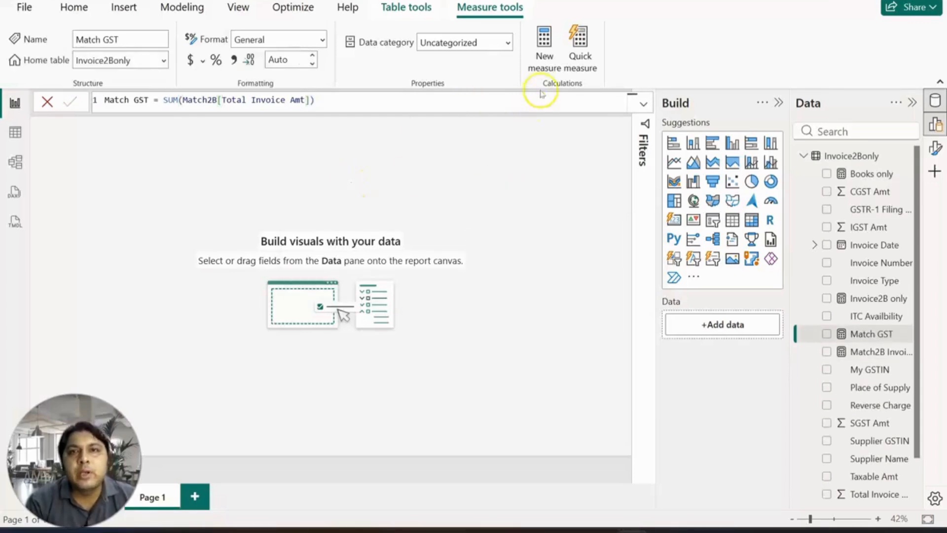
Step: Create a measure with the formula Books GST = SUM(Invoicebooksonly[Total Invoice Amt])
{"action": "left_click", "coordinate": [545, 59]}
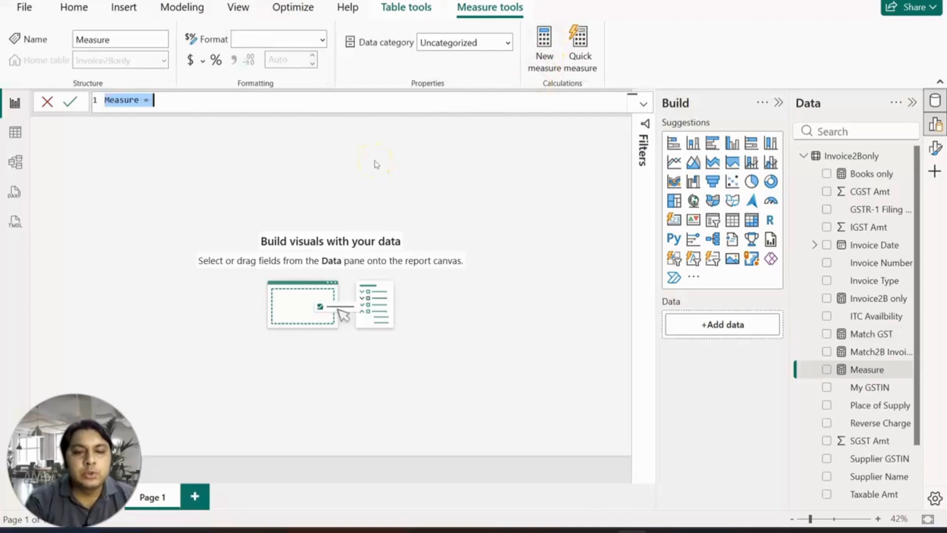
{"action": "type", "text": "In"}
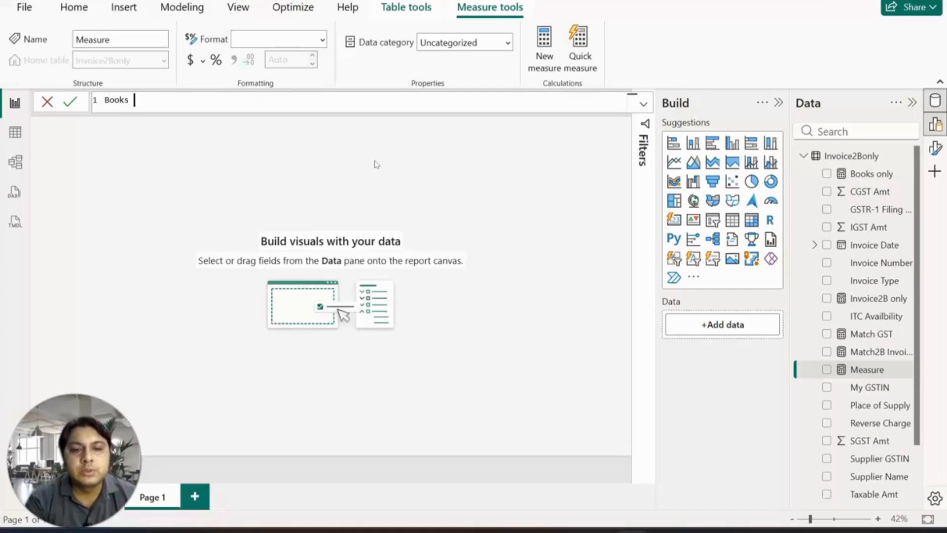
{"action": "type", "text": "Books GST = SUM(i"}
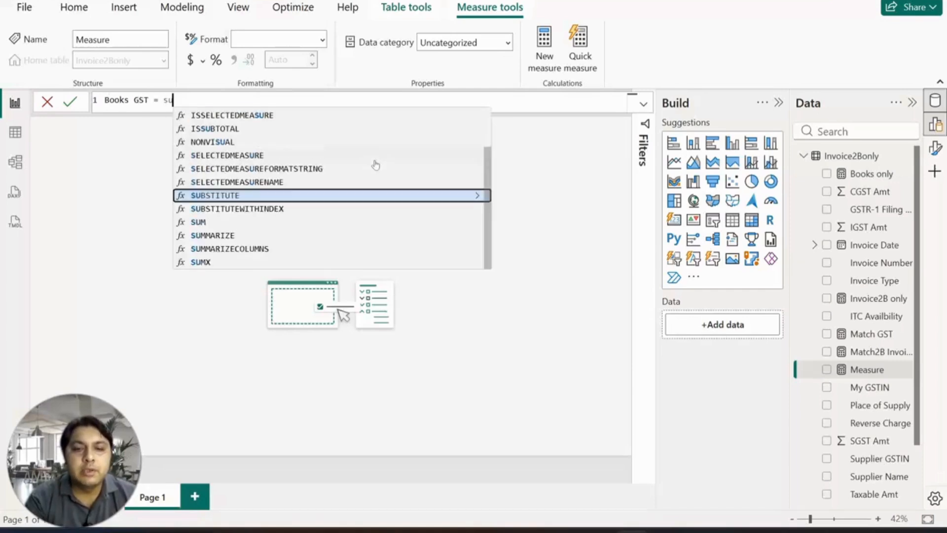
{"action": "type", "text": "nvoice"}
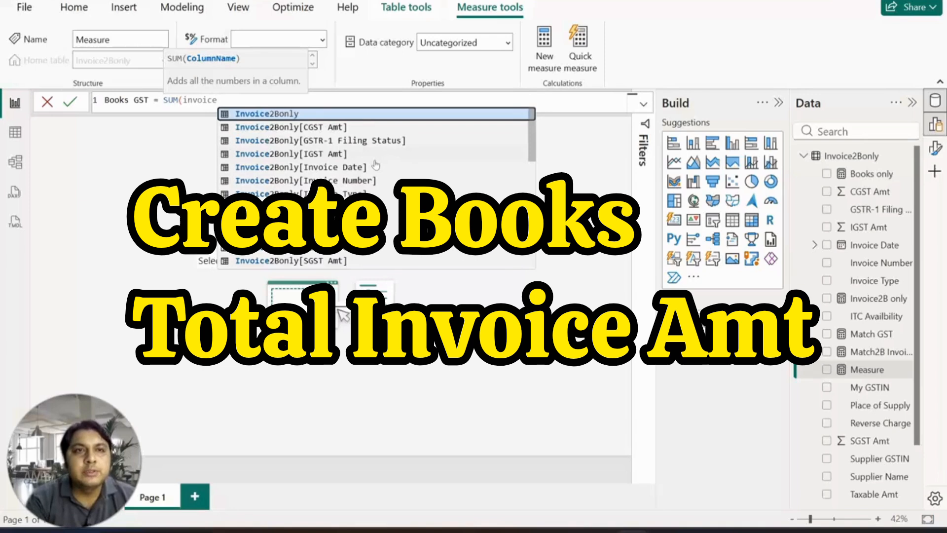
{"action": "type", "text": "bo"}
{"action": "key", "text": "Down"}
{"action": "key", "text": "Down"}
{"action": "key", "text": "Down"}
{"action": "key", "text": "Down"}
{"action": "key", "text": "Down"}
{"action": "key", "text": "Down"}
{"action": "key", "text": "Down"}
{"action": "key", "text": "Down"}
{"action": "key", "text": "Down"}
{"action": "key", "text": "Down"}
{"action": "key", "text": "Down"}
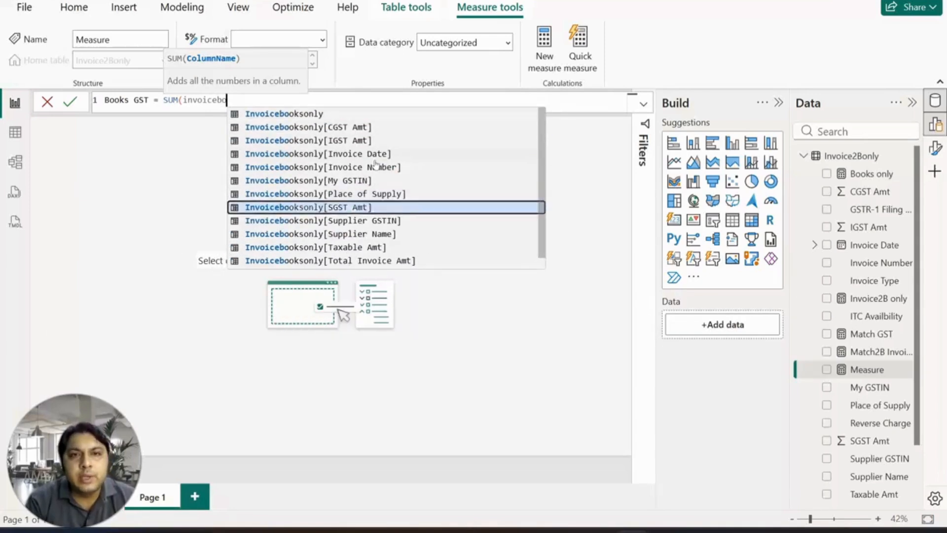
{"action": "key", "text": "Tab"}
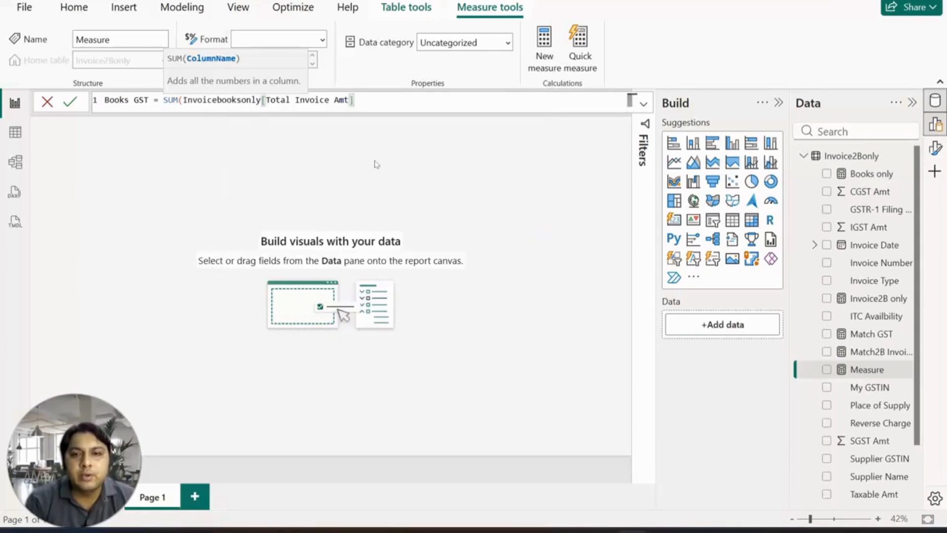
{"action": "type", "text": ")"}
{"action": "key", "text": "Return"}
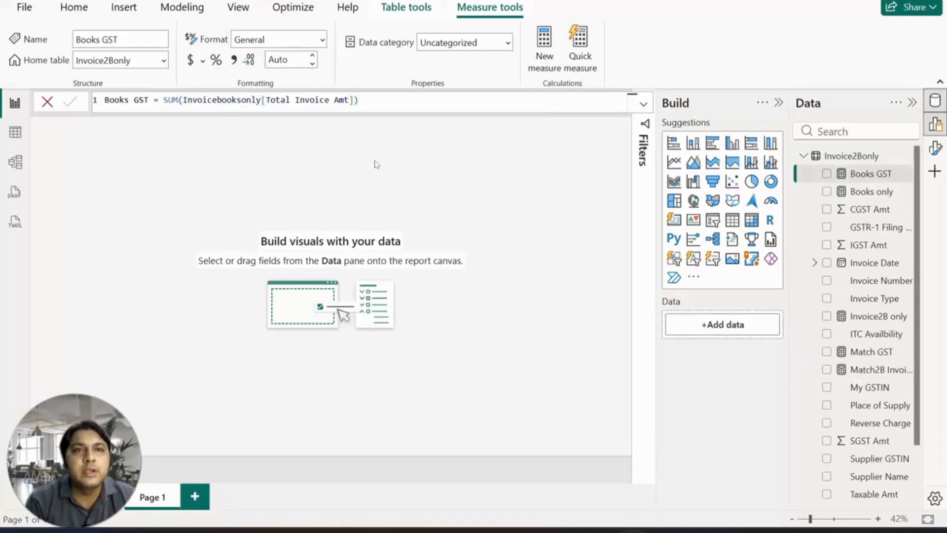
Step: Create a measure with the formula 2B GST = SUM(Invoice2Bonly[Total Invoice Amt])
{"action": "left_click", "coordinate": [544, 54]}
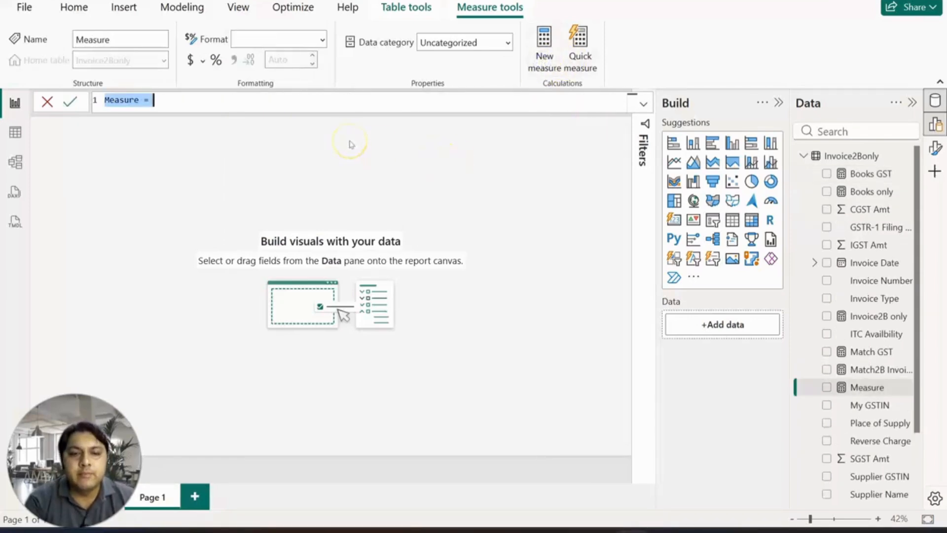
{"action": "type", "text": "2B GST= sum"}
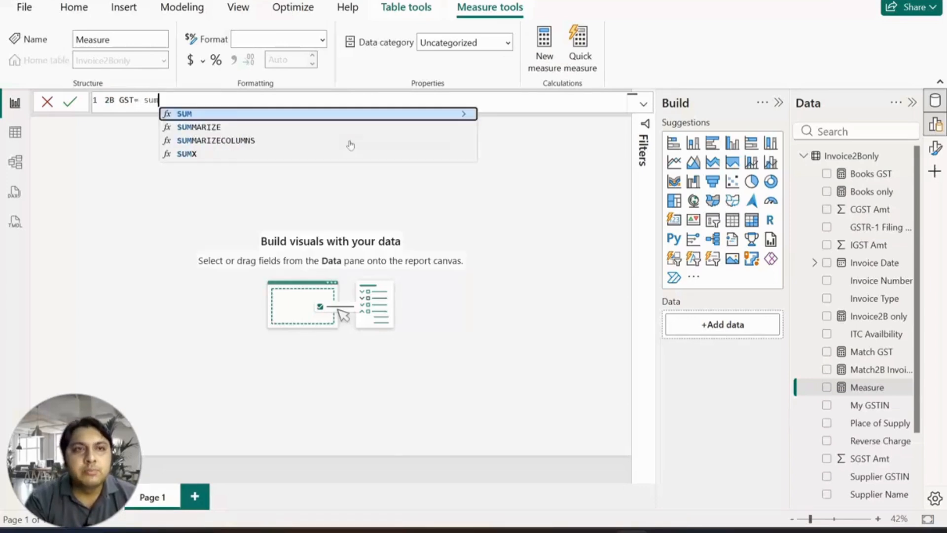
{"action": "key", "text": "Tab"}
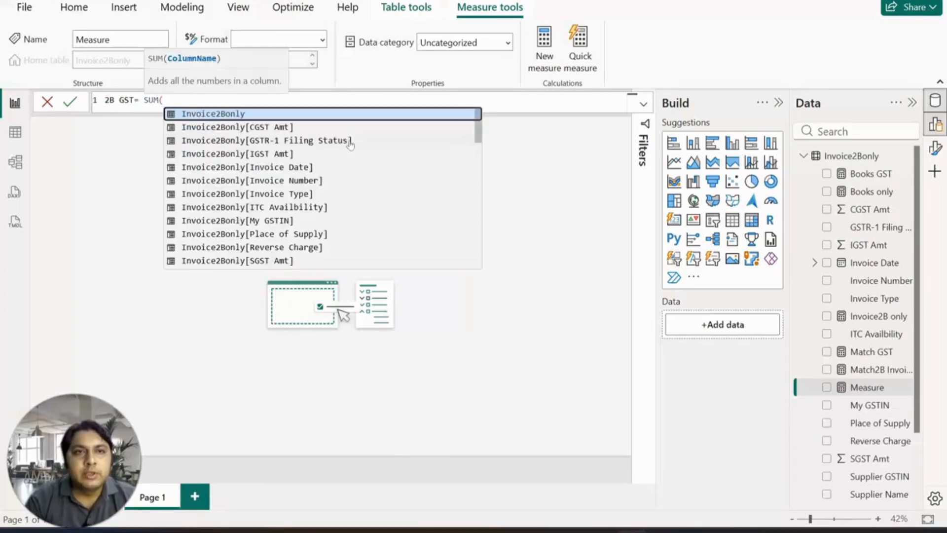
{"action": "key", "text": "Down"}
{"action": "key", "text": "Down"}
{"action": "key", "text": "Down"}
{"action": "key", "text": "Down"}
{"action": "key", "text": "Down"}
{"action": "key", "text": "Down"}
{"action": "key", "text": "Down"}
{"action": "key", "text": "Down"}
{"action": "key", "text": "Down"}
{"action": "key", "text": "Down"}
{"action": "key", "text": "Down"}
{"action": "key", "text": "Down"}
{"action": "key", "text": "Down"}
{"action": "key", "text": "Down"}
{"action": "key", "text": "Down"}
{"action": "key", "text": "Down"}
{"action": "key", "text": "Down"}
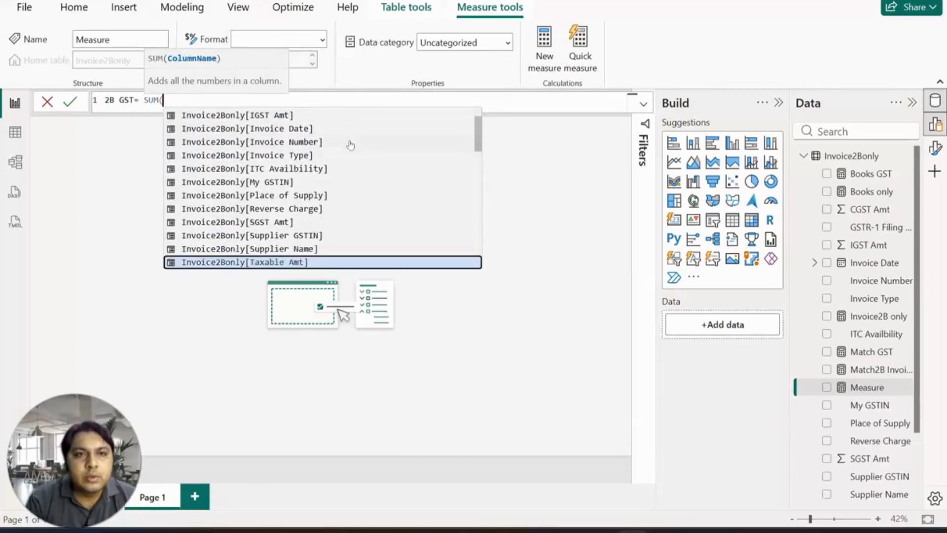
{"action": "key", "text": "Up"}
{"action": "key", "text": "Tab"}
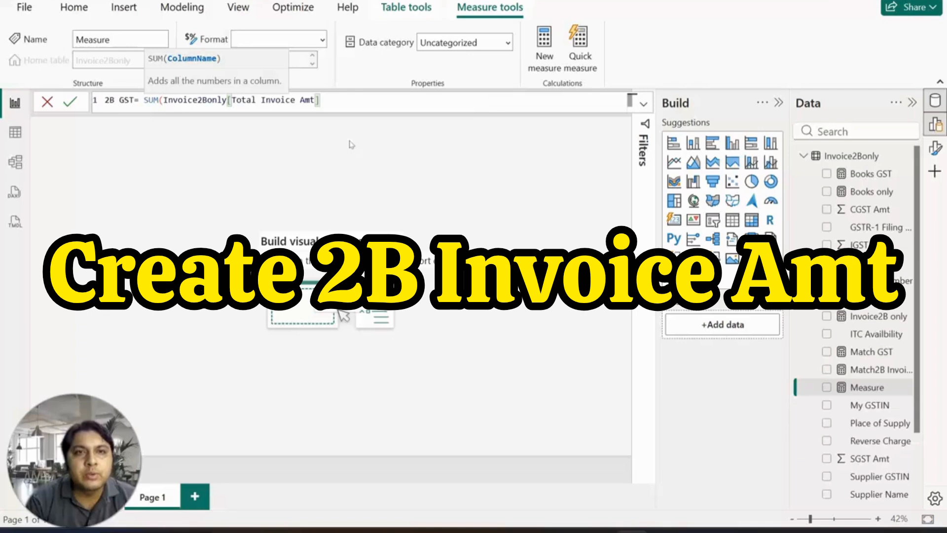
{"action": "type", "text": ")"}
{"action": "key", "text": "Return"}
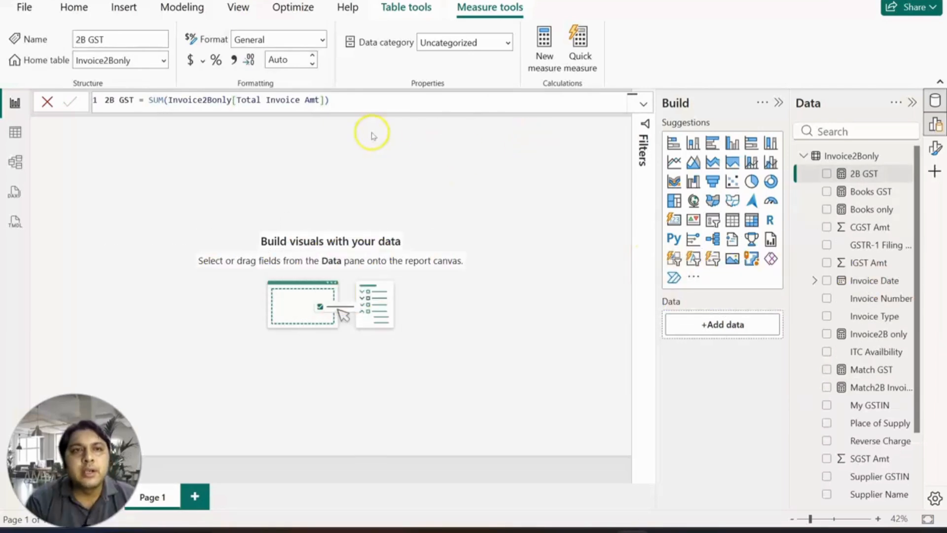
Step: Start a new measure in the Invoice2Bonly table
{"action": "left_click", "coordinate": [546, 63]}
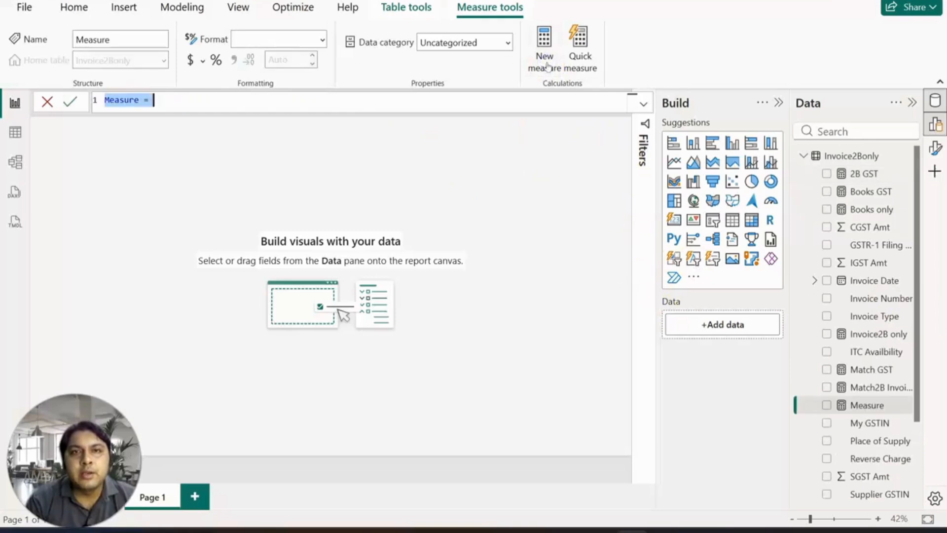
{"action": "type", "text": "Match"}
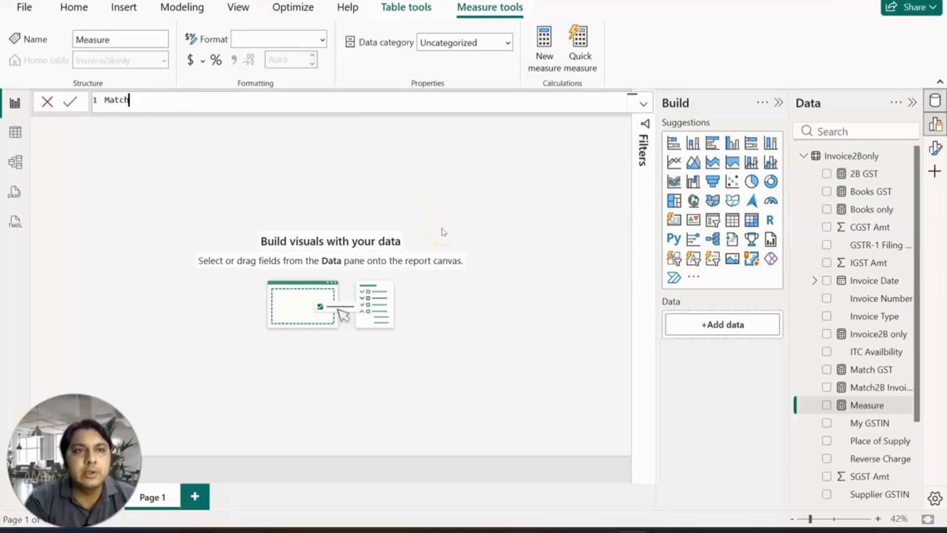
{"action": "type", "text": " % = DIVIDE(Mat"}
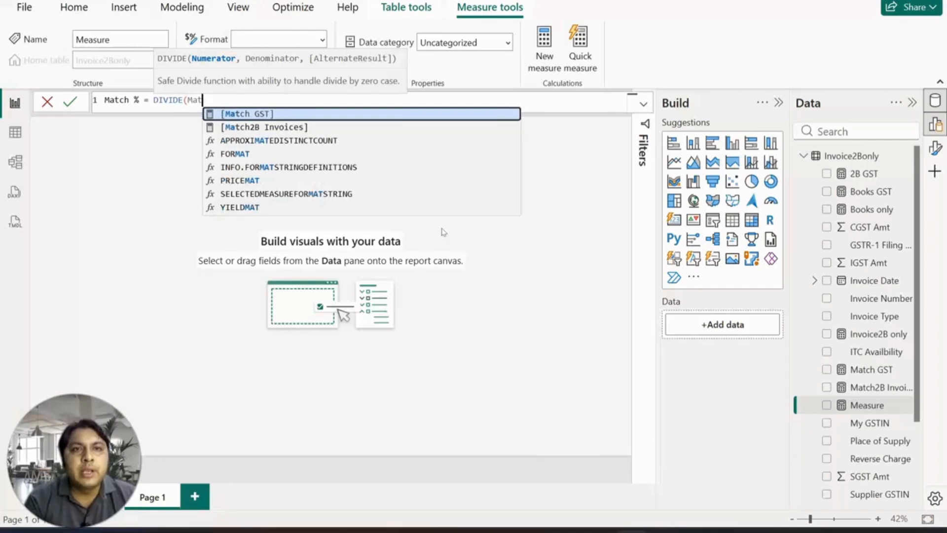
{"action": "key", "text": "Down"}
{"action": "key", "text": "Tab"}
{"action": "type", "text": ","}
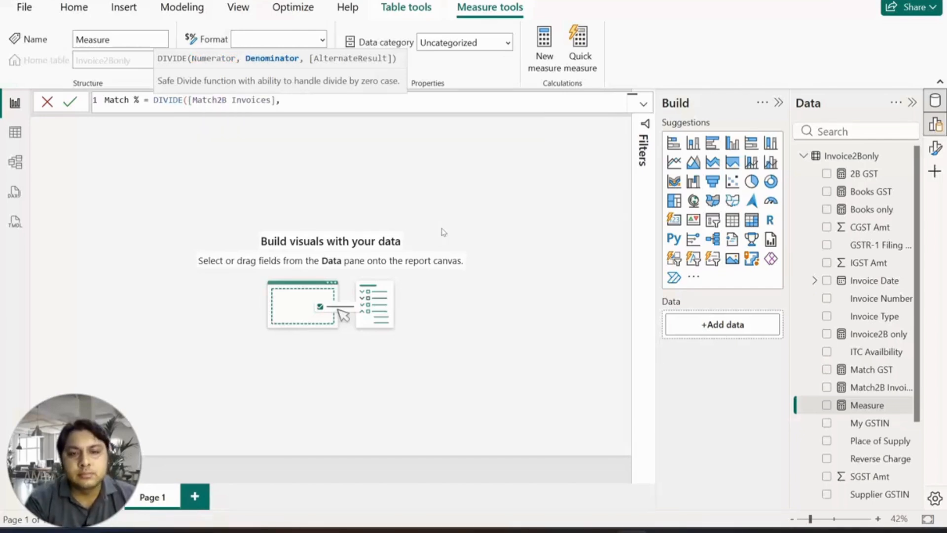
{"action": "type", "text": " totalinvoi"}
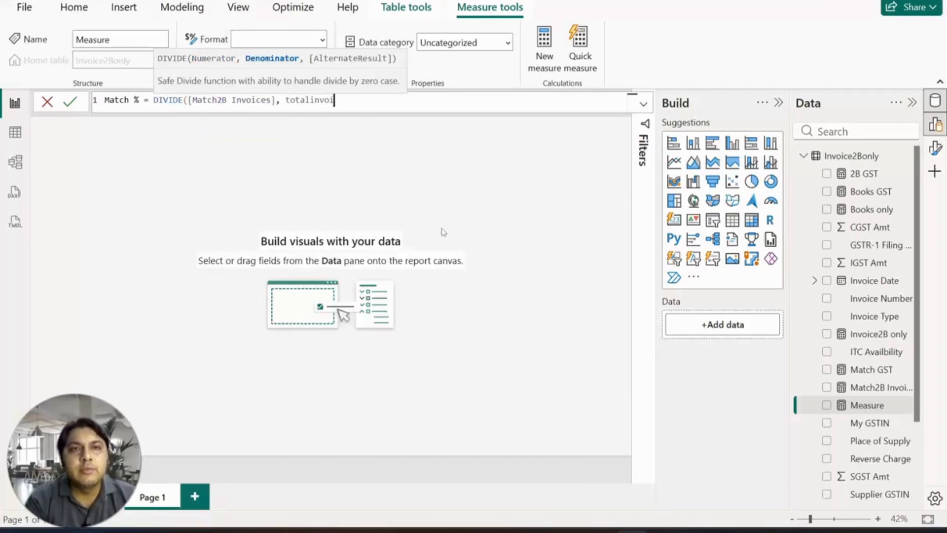
{"action": "key", "text": "BackSpace"}
{"action": "key", "text": "BackSpace"}
{"action": "key", "text": "BackSpace"}
{"action": "key", "text": "BackSpace"}
{"action": "key", "text": "BackSpace"}
{"action": "key", "text": "BackSpace"}
{"action": "key", "text": "BackSpace"}
{"action": "key", "text": "BackSpace"}
{"action": "key", "text": "BackSpace"}
{"action": "key", "text": "BackSpace"}
{"action": "key", "text": "BackSpace"}
{"action": "key", "text": "BackSpace"}
{"action": "key", "text": "BackSpace"}
{"action": "key", "text": "BackSpace"}
{"action": "key", "text": "BackSpace"}
{"action": "key", "text": "BackSpace"}
{"action": "key", "text": "BackSpace"}
{"action": "key", "text": "BackSpace"}
{"action": "key", "text": "BackSpace"}
{"action": "key", "text": "BackSpace"}
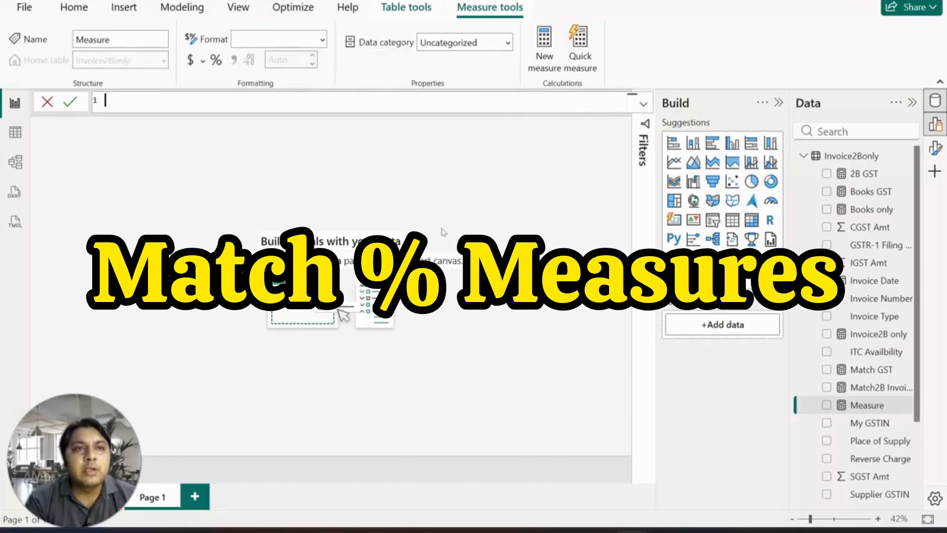
Step: Define the new measure as Total Invoices = COUNTROWS(Match2B)+COUNTROWS(Invoice2Bonly)+COUNTROWS(Invoicebooksonly)
{"action": "type", "text": "to"}
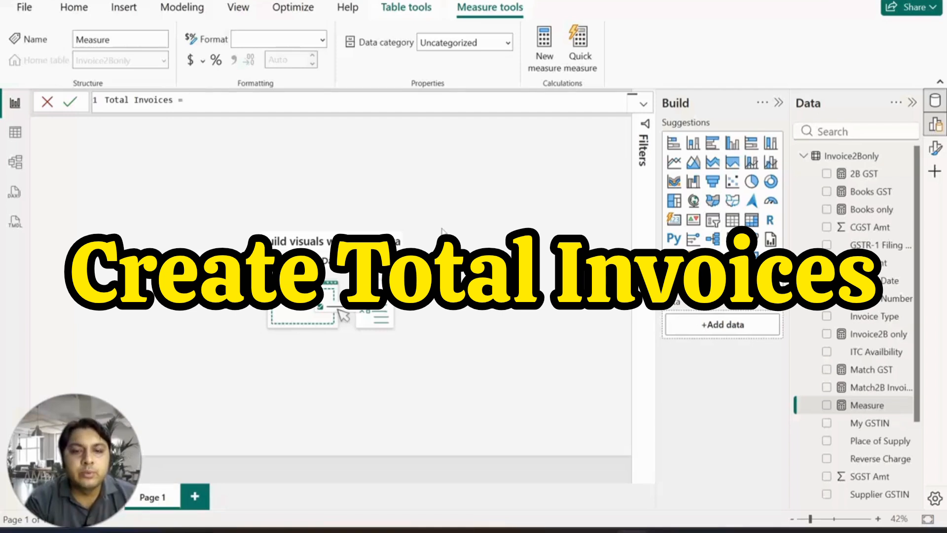
{"action": "type", "text": "COUNTROWS("}
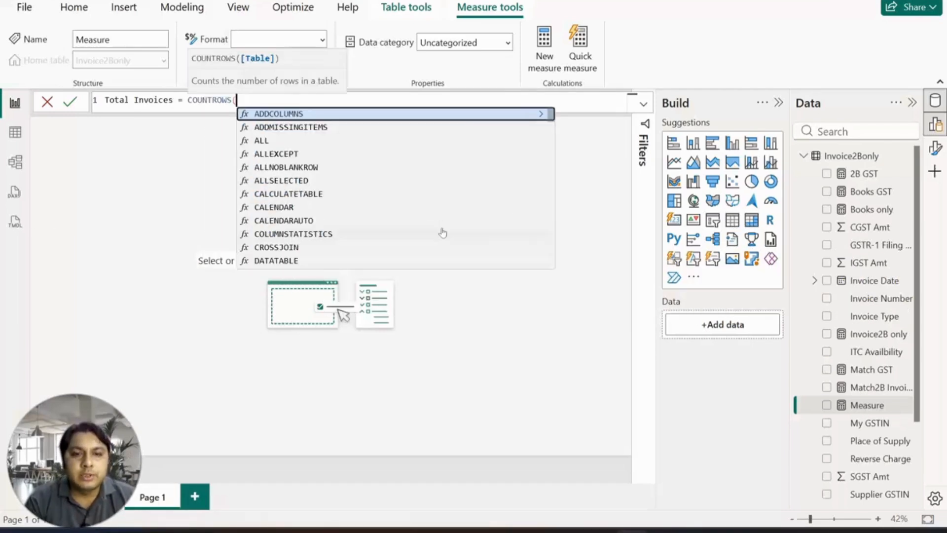
{"action": "type", "text": "Match2B"}
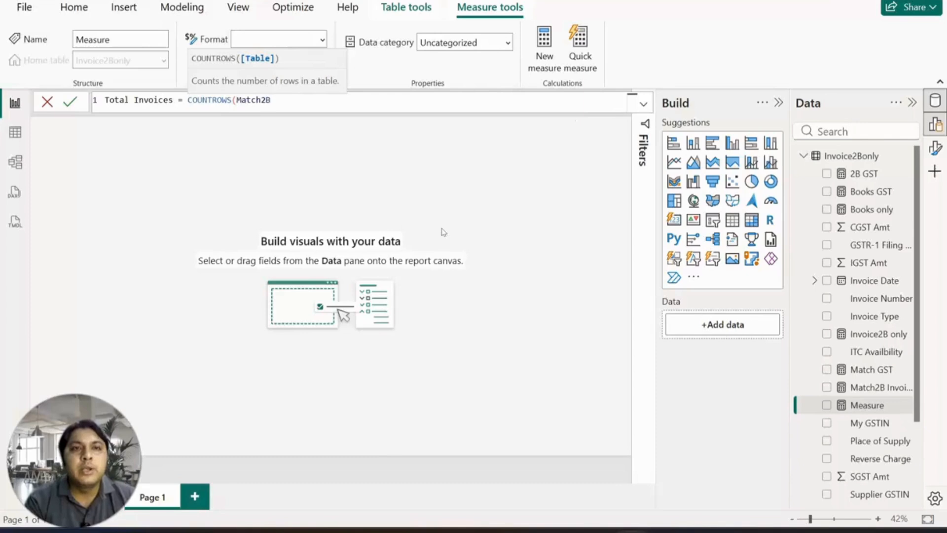
{"action": "type", "text": ")+coun"}
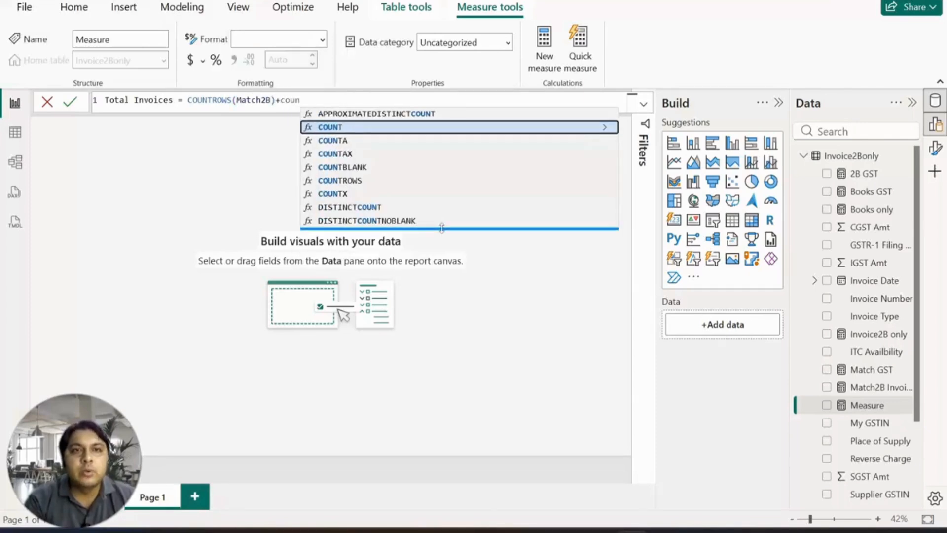
{"action": "type", "text": "trows(Invoice"}
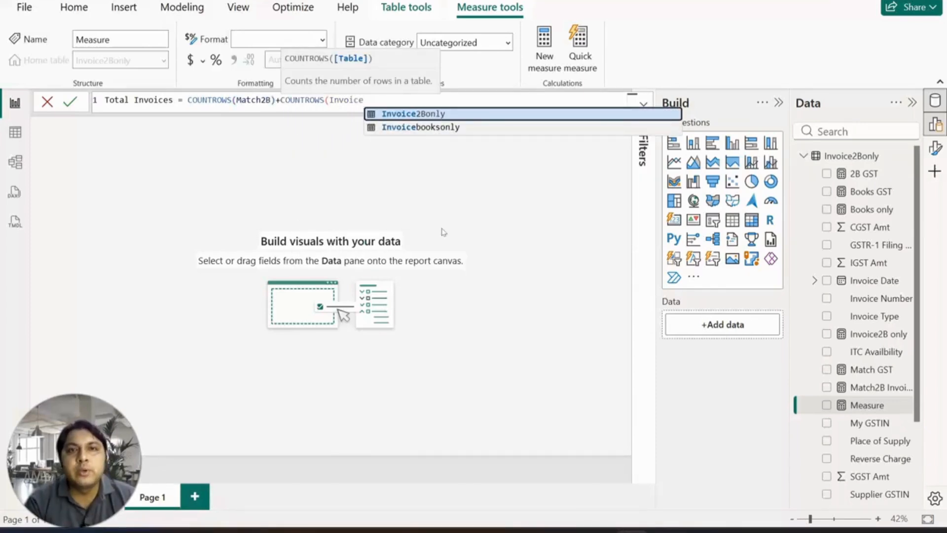
{"action": "key", "text": "Tab"}
{"action": "type", "text": ")+cou"}
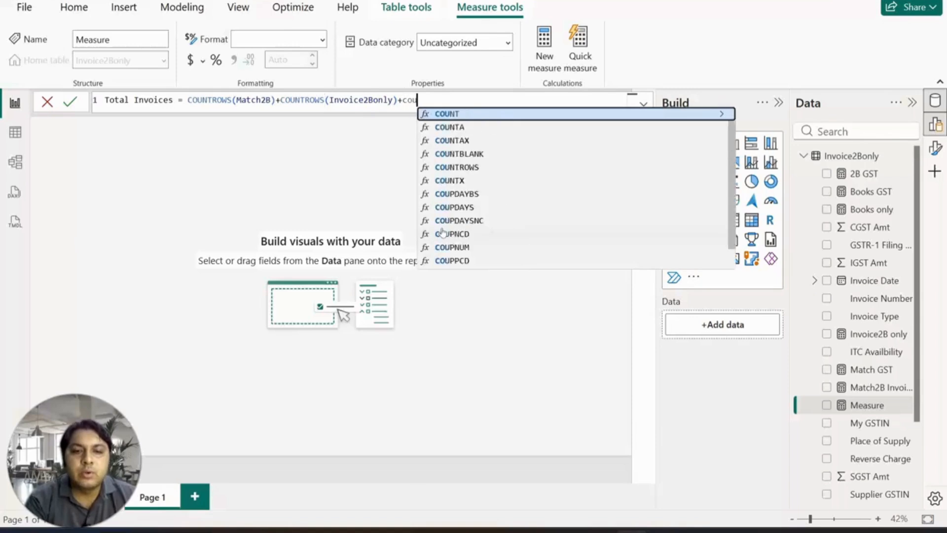
{"action": "type", "text": "ntrows(Invoice"}
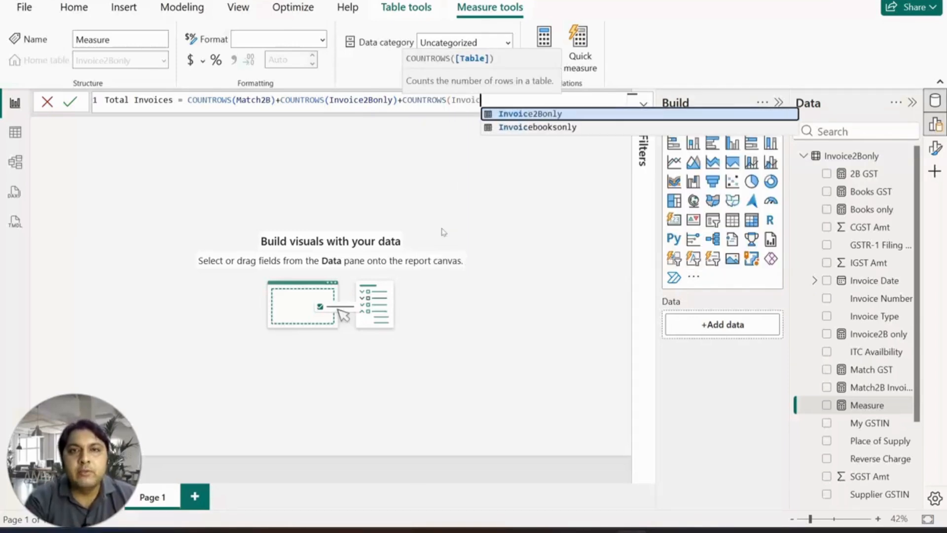
{"action": "key", "text": "Down"}
{"action": "key", "text": "Tab"}
{"action": "type", "text": ")"}
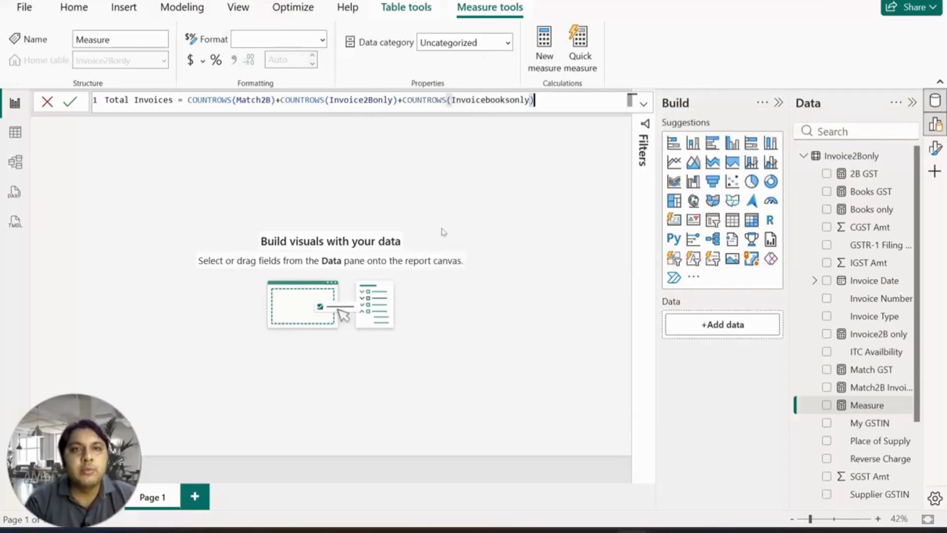
{"action": "key", "text": "Return"}
{"action": "left_click", "coordinate": [407, 191]}
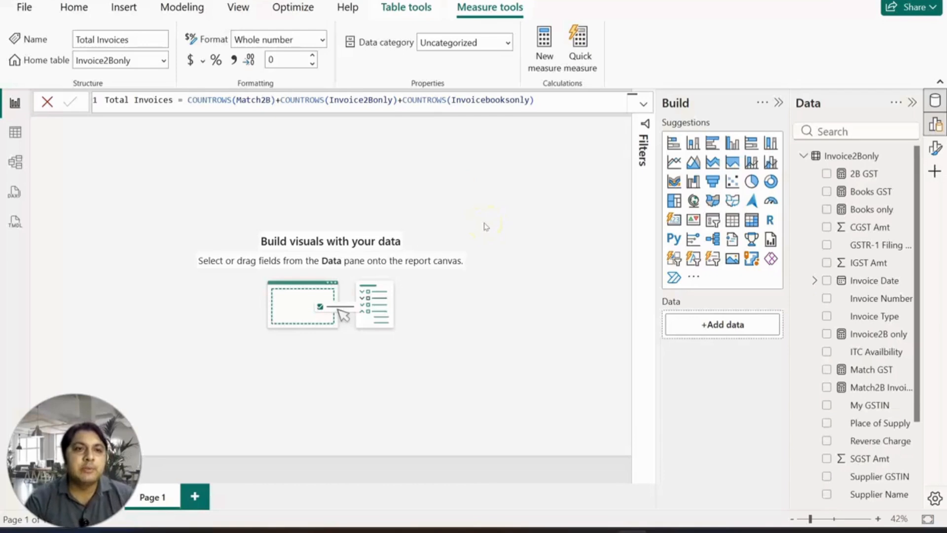
Step: Create a measure with the formula Match % = DIVIDE([Match2B Invoices],[Total Invoices],0)
{"action": "left_click", "coordinate": [543, 70]}
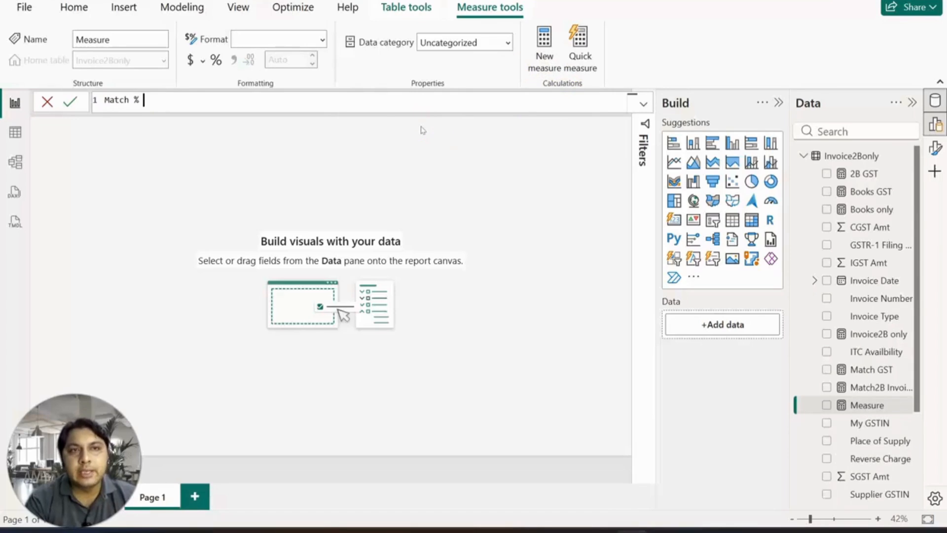
{"action": "type", "text": "div"}
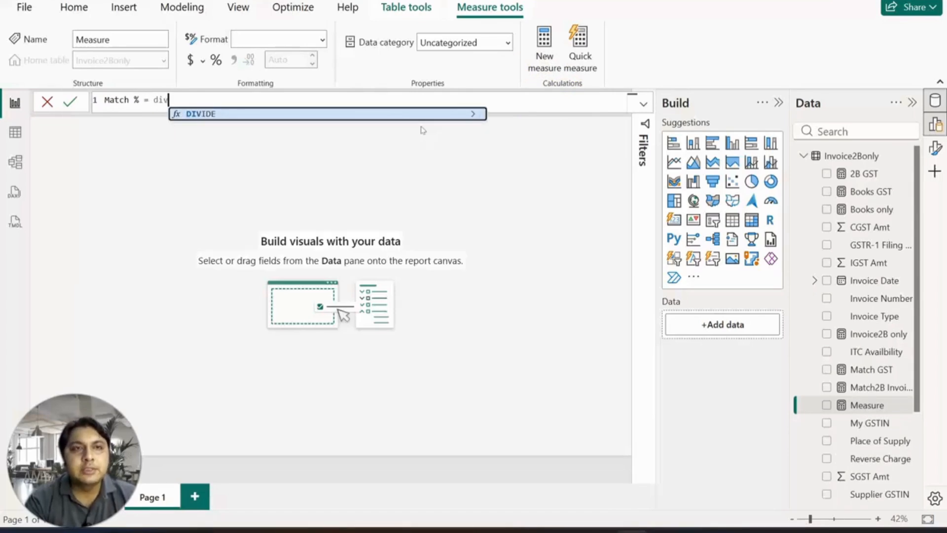
{"action": "key", "text": "Tab"}
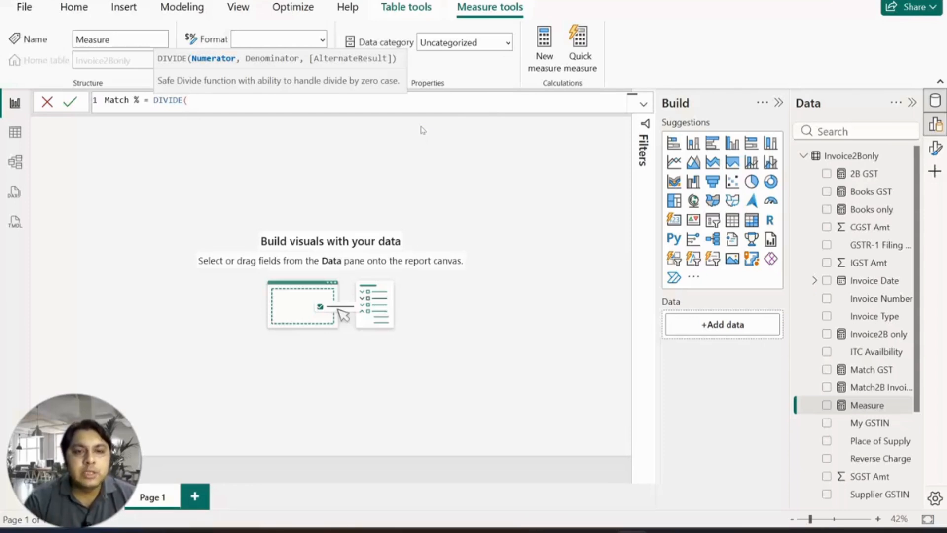
{"action": "type", "text": "match"}
{"action": "key", "text": "Down"}
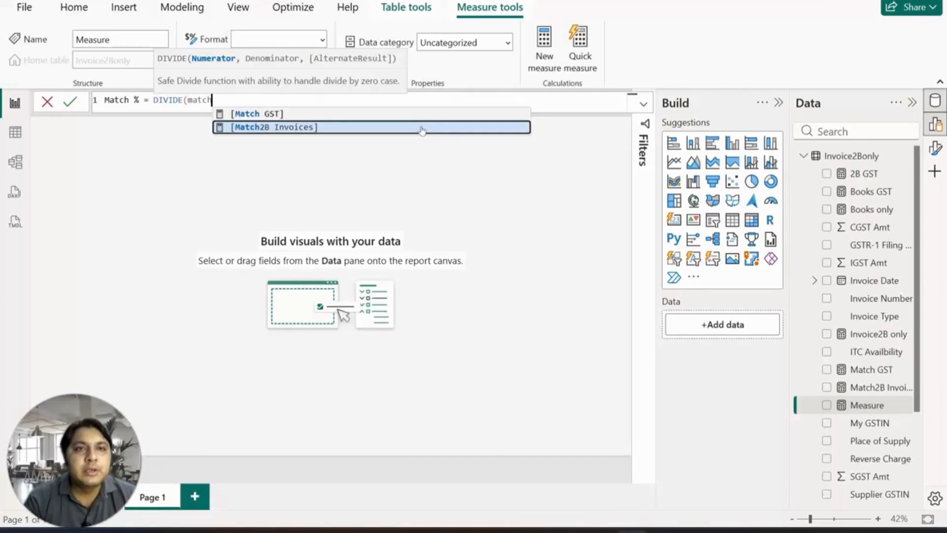
{"action": "key", "text": "Tab"}
{"action": "type", "text": ",tot"}
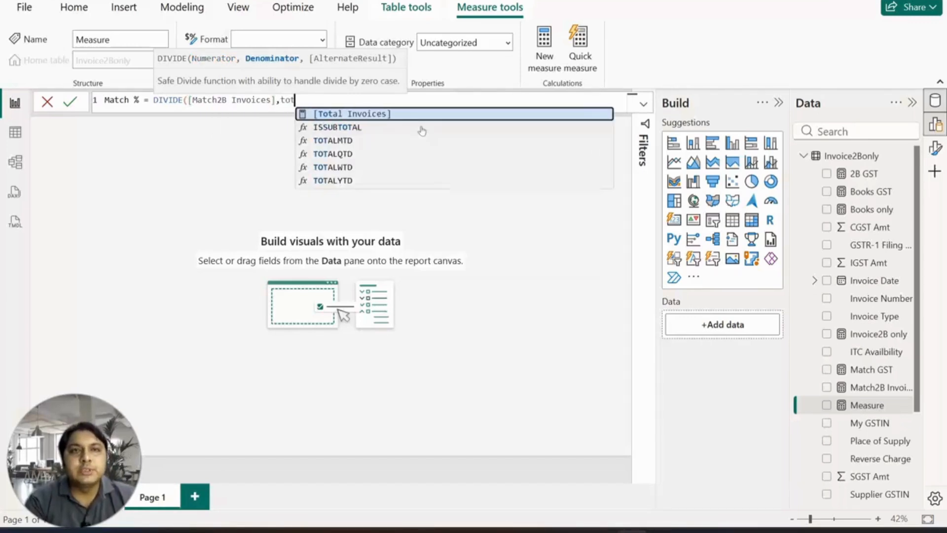
{"action": "key", "text": "Tab"}
{"action": "type", "text": ",0"}
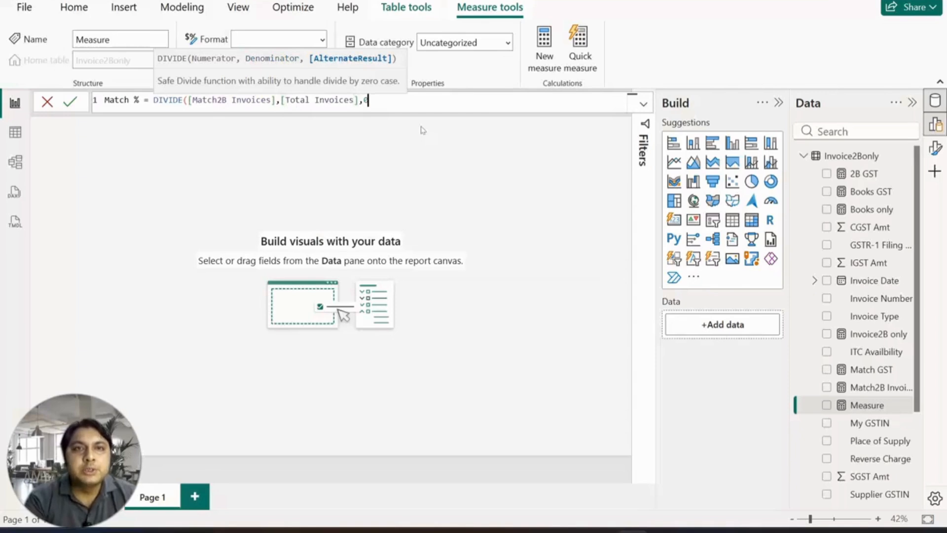
{"action": "type", "text": ")"}
{"action": "key", "text": "Return"}
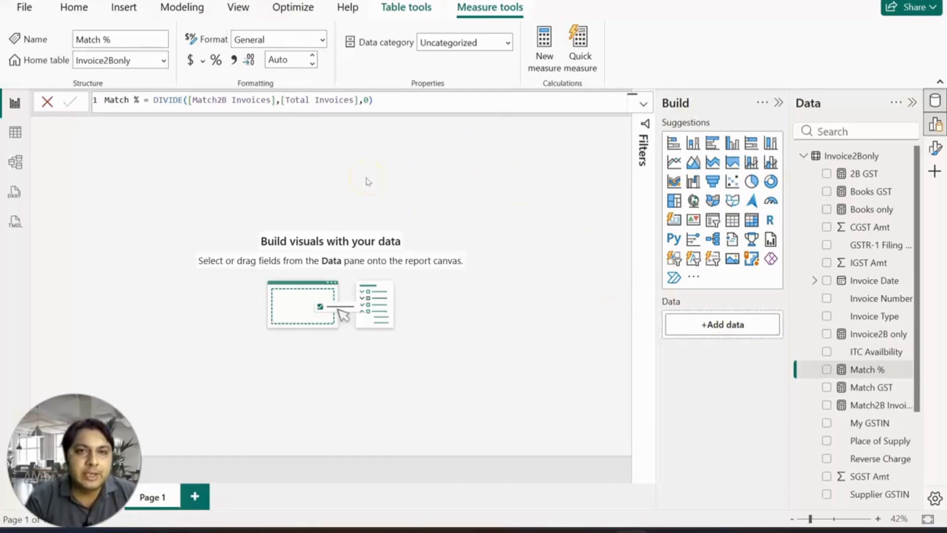
Step: Add a KPI visual with the Match2B Invoices measure and have its data arranged automatically as a card
{"action": "left_click", "coordinate": [693, 220]}
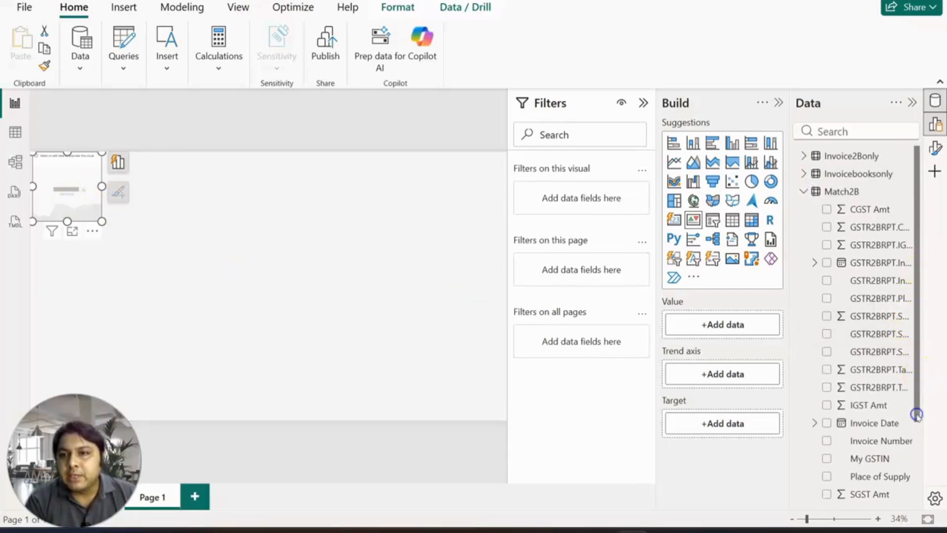
{"action": "left_click_drag", "start_coordinate": [917, 416], "coordinate": [916, 508]}
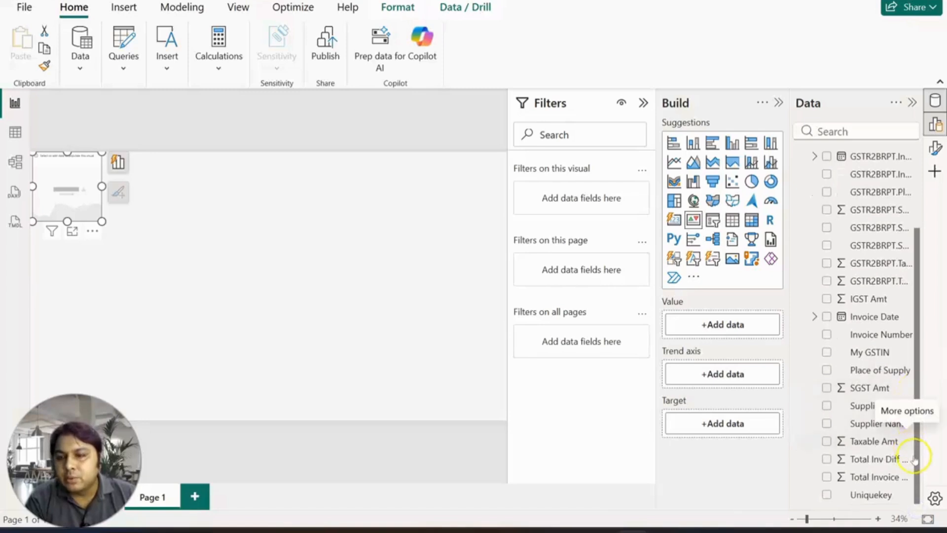
{"action": "left_click", "coordinate": [804, 173]}
{"action": "left_click", "coordinate": [804, 174]}
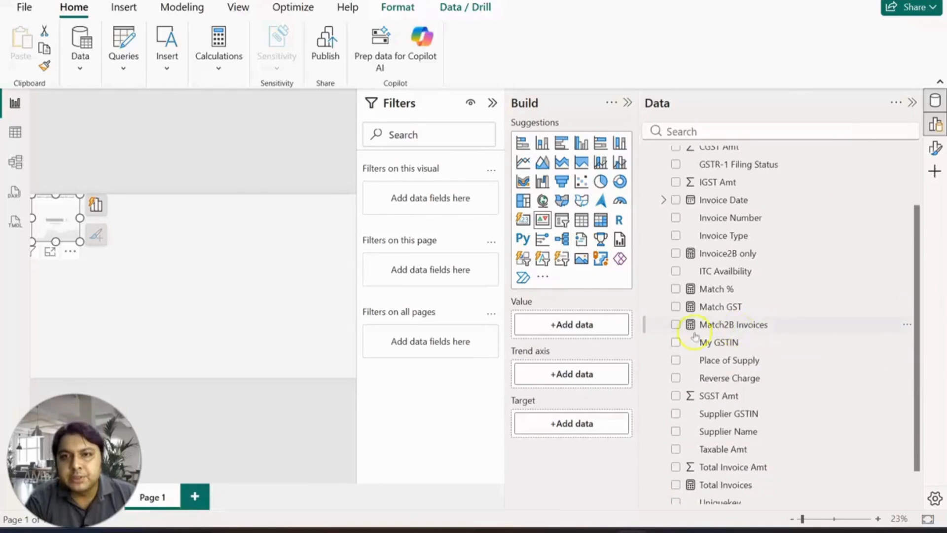
{"action": "left_click", "coordinate": [679, 330]}
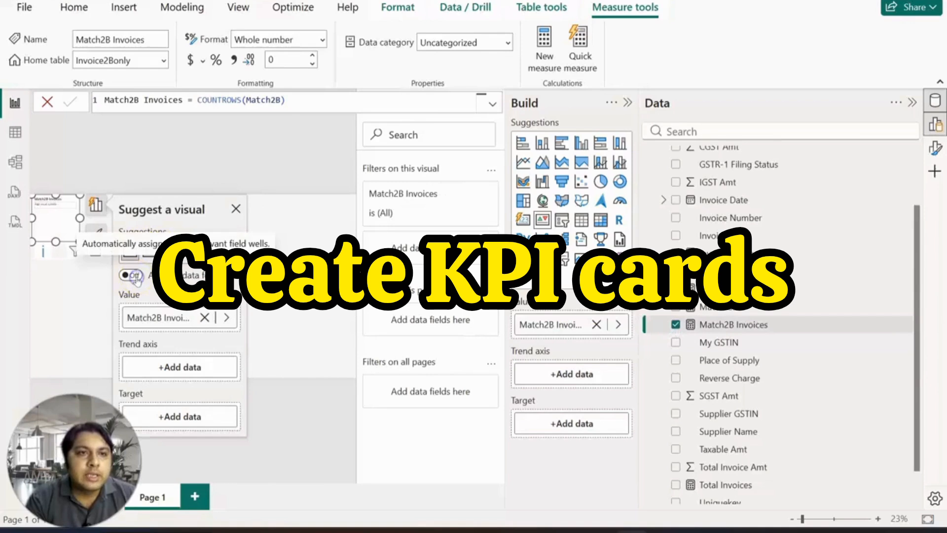
{"action": "left_click", "coordinate": [135, 276]}
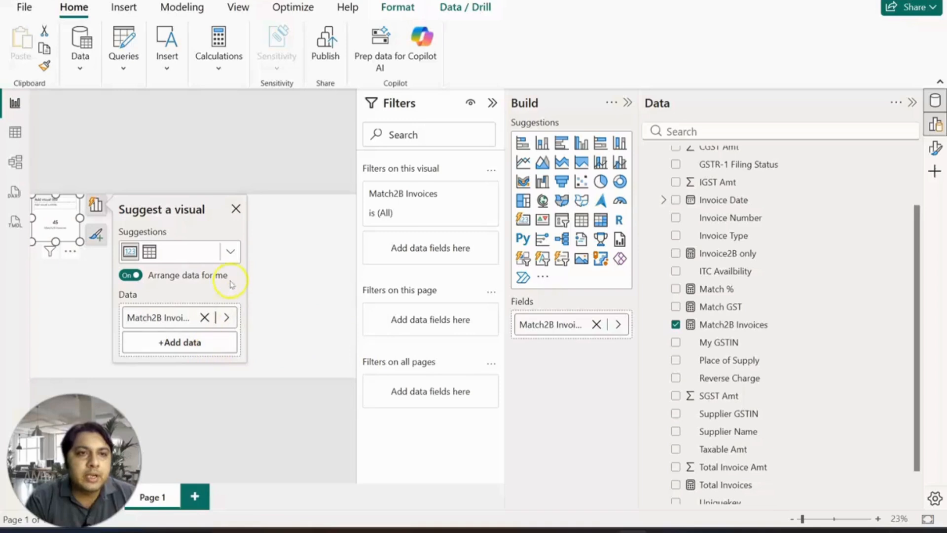
Step: Open the card's formatting options and change the callout value to a bold Segoe UI font
{"action": "left_click", "coordinate": [163, 267]}
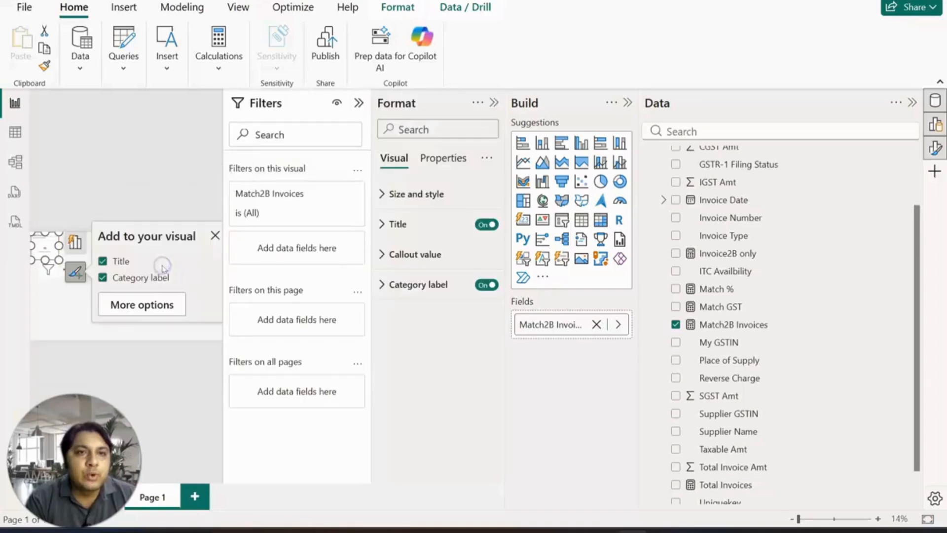
{"action": "left_click", "coordinate": [383, 254]}
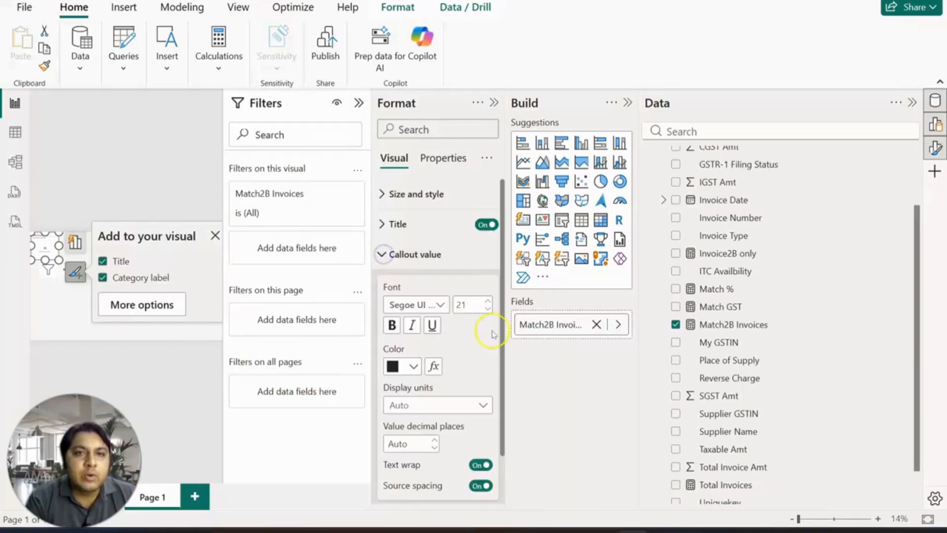
{"action": "left_click", "coordinate": [440, 305]}
{"action": "left_click", "coordinate": [424, 194]}
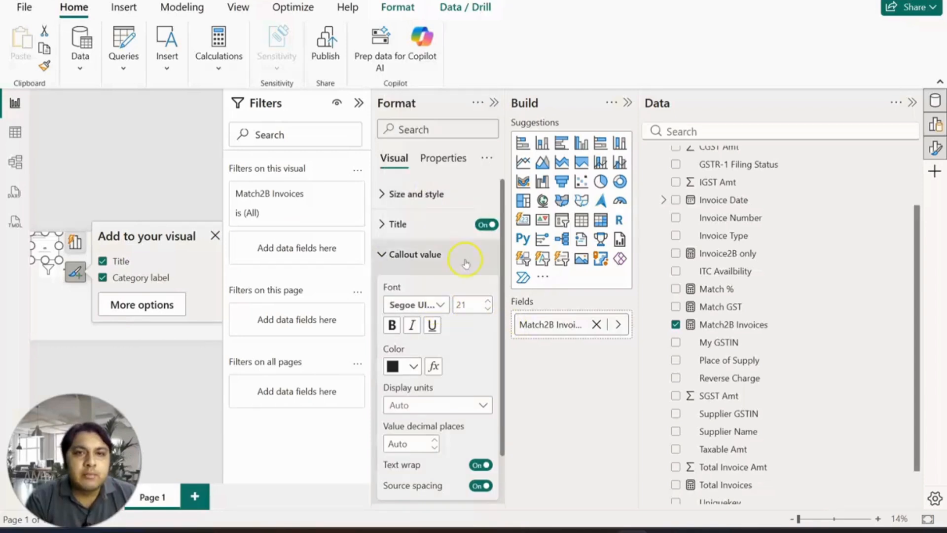
{"action": "left_click", "coordinate": [478, 304]}
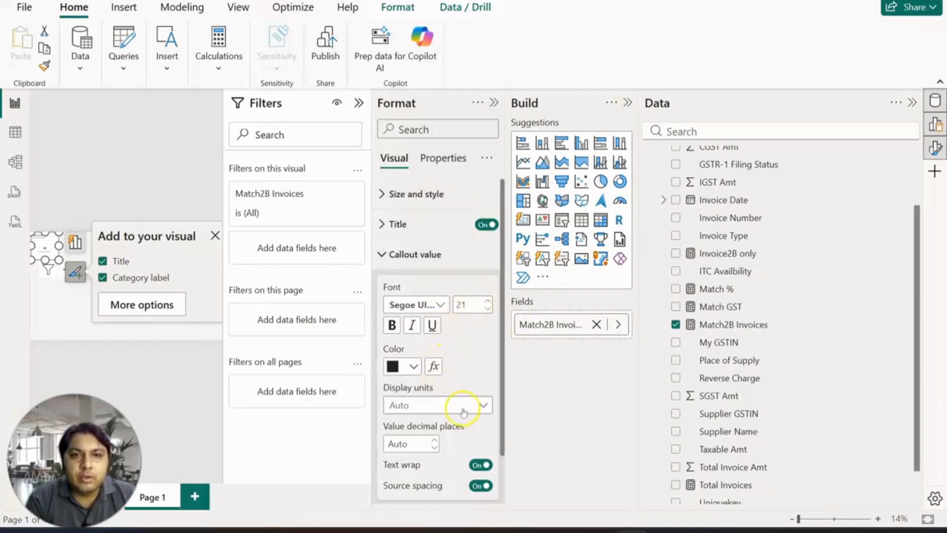
Step: Set the card's category label to Segoe UI Bold, size 24, and turn off the card's title
{"action": "left_click", "coordinate": [382, 255]}
{"action": "left_click", "coordinate": [381, 284]}
{"action": "left_click", "coordinate": [437, 334]}
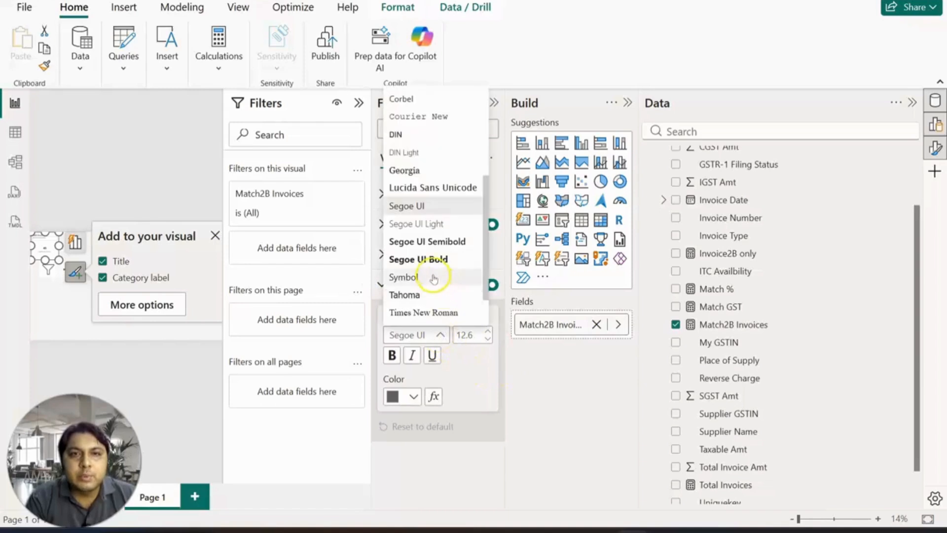
{"action": "left_click", "coordinate": [430, 260]}
{"action": "left_click", "coordinate": [484, 330]}
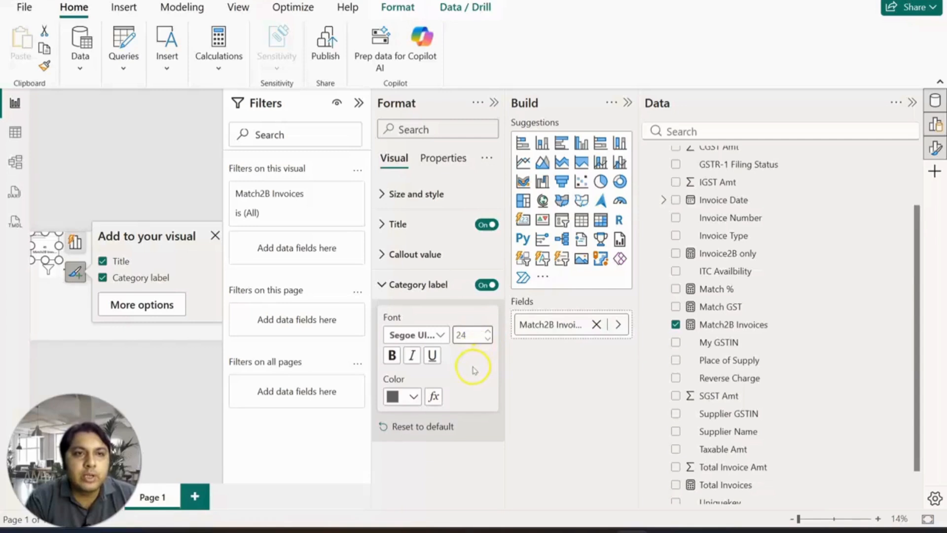
{"action": "left_click", "coordinate": [482, 225]}
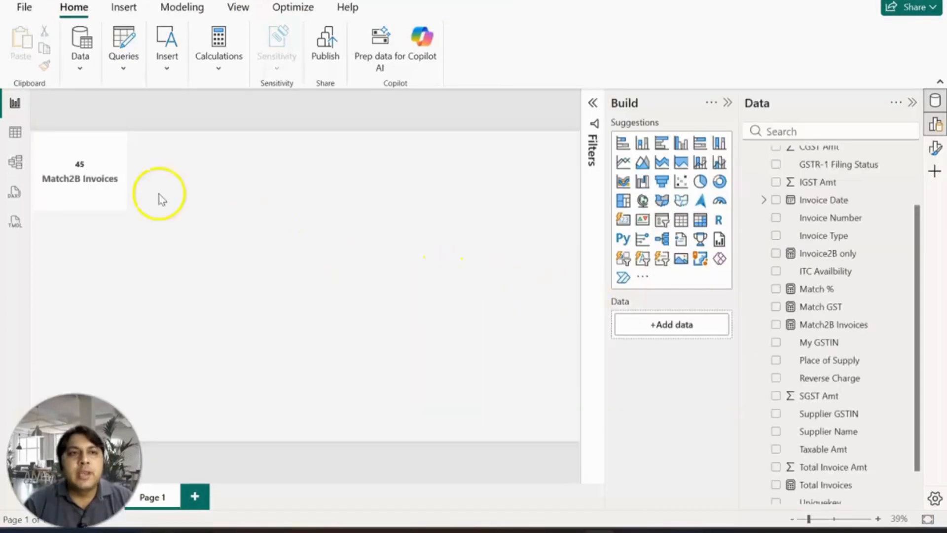
Step: Add a KPI visual beside the Match2B Invoices card with the Invoice2B only measure and have its data arranged automatically as a card
{"action": "left_click", "coordinate": [642, 223]}
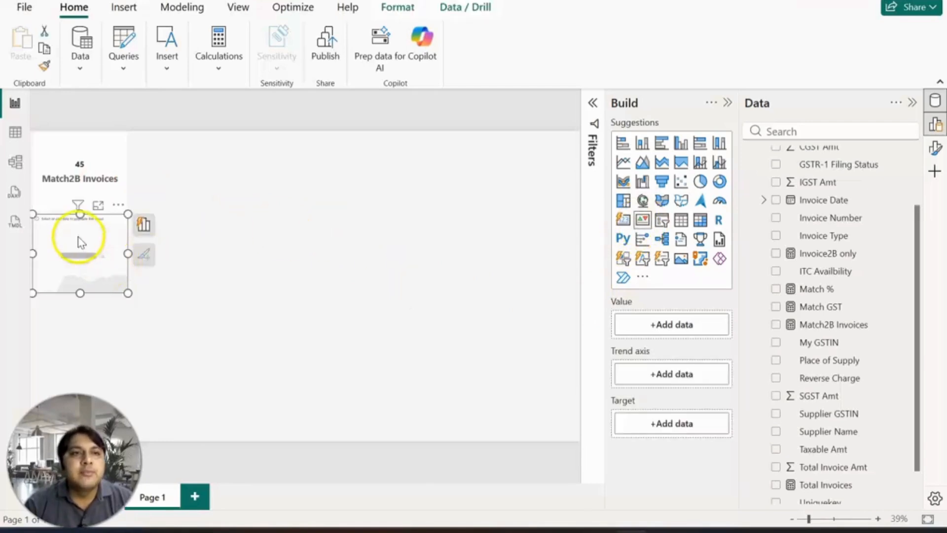
{"action": "left_click_drag", "start_coordinate": [81, 239], "coordinate": [176, 159]}
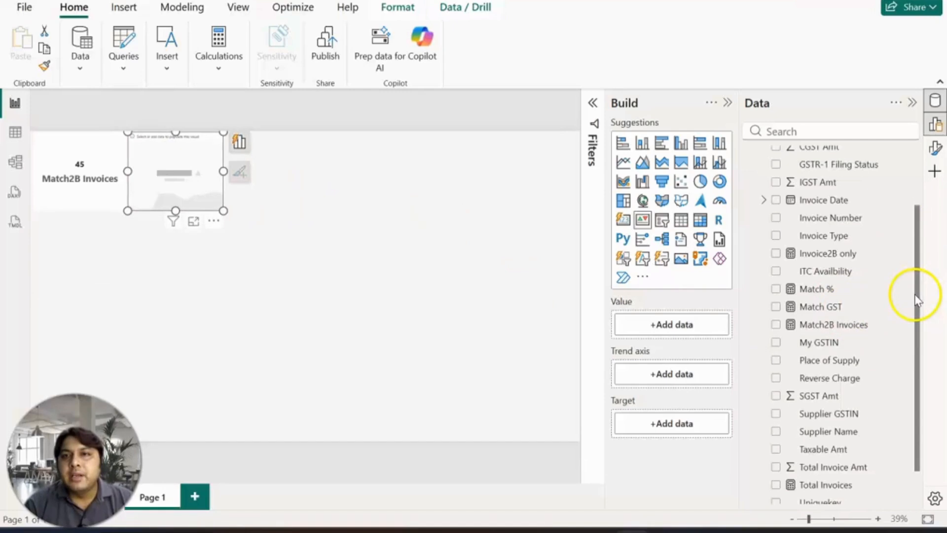
{"action": "left_click", "coordinate": [777, 254]}
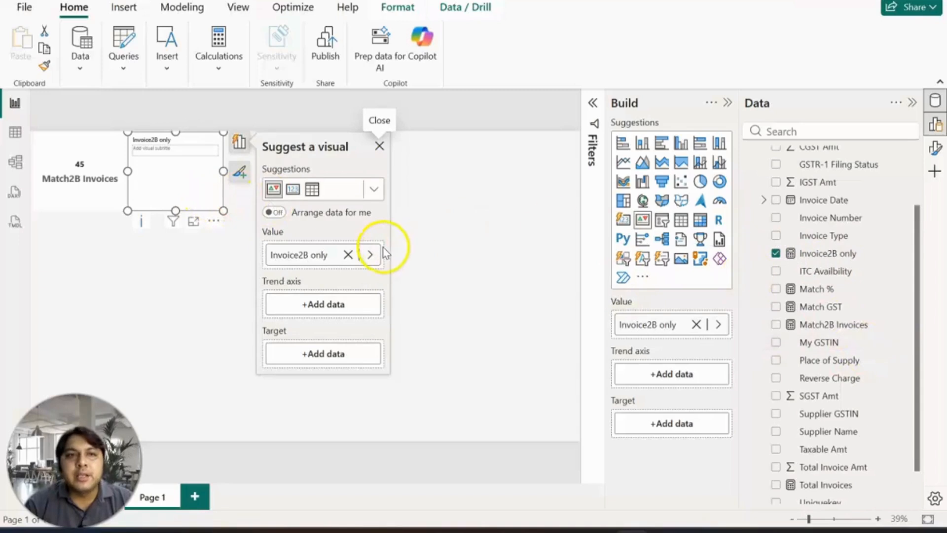
{"action": "left_click", "coordinate": [275, 213]}
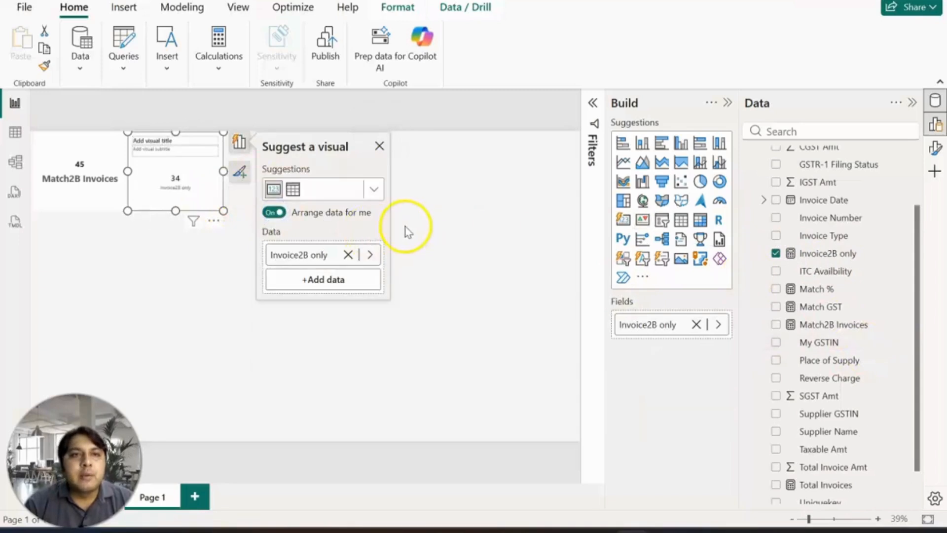
Step: Open the Invoice2B only card's formatting options and set its callout value font to Segoe UI Bold
{"action": "left_click", "coordinate": [242, 172]}
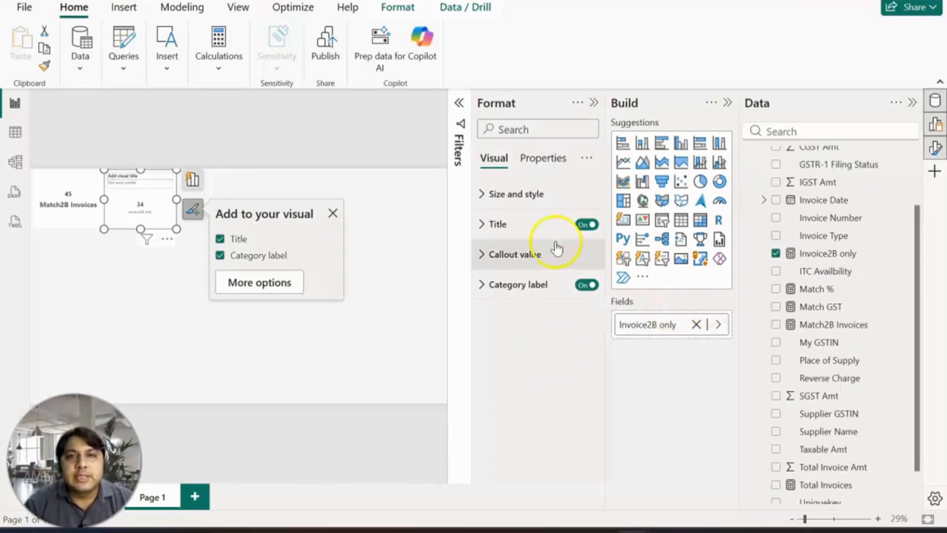
{"action": "left_click", "coordinate": [483, 254]}
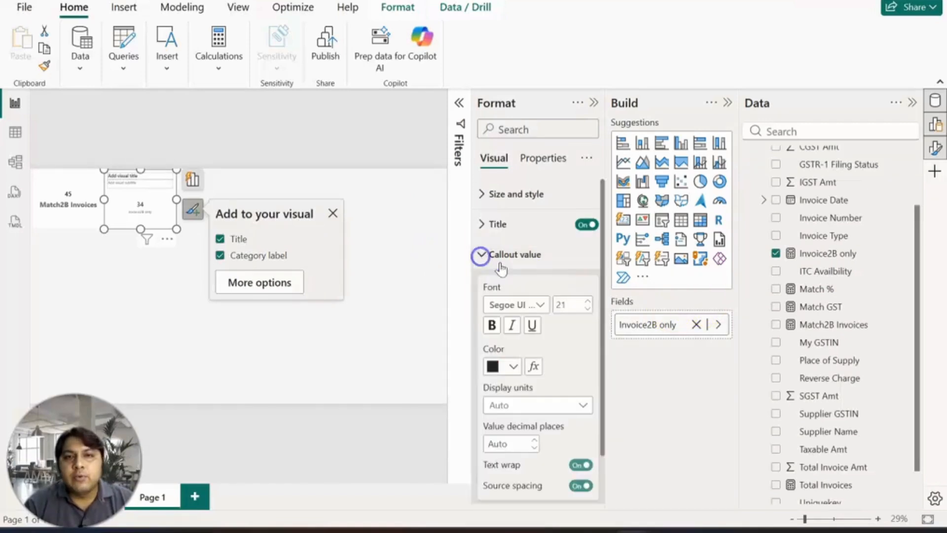
{"action": "left_click", "coordinate": [537, 306]}
{"action": "left_click", "coordinate": [532, 195]}
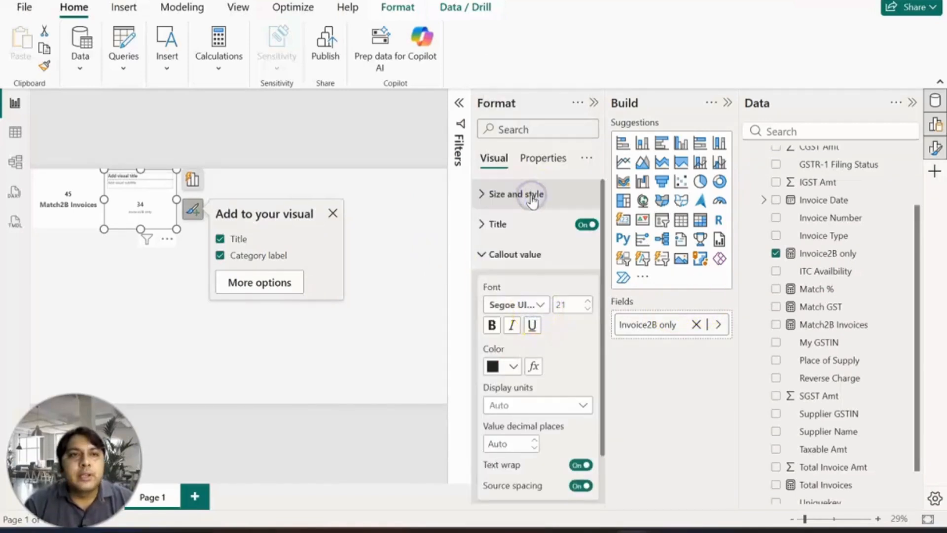
{"action": "left_click", "coordinate": [482, 254]}
Step: Set the Invoice2B only card's category label to Segoe UI Bold, size 23, with bold applied, and turn off the card's title
{"action": "left_click", "coordinate": [484, 284]}
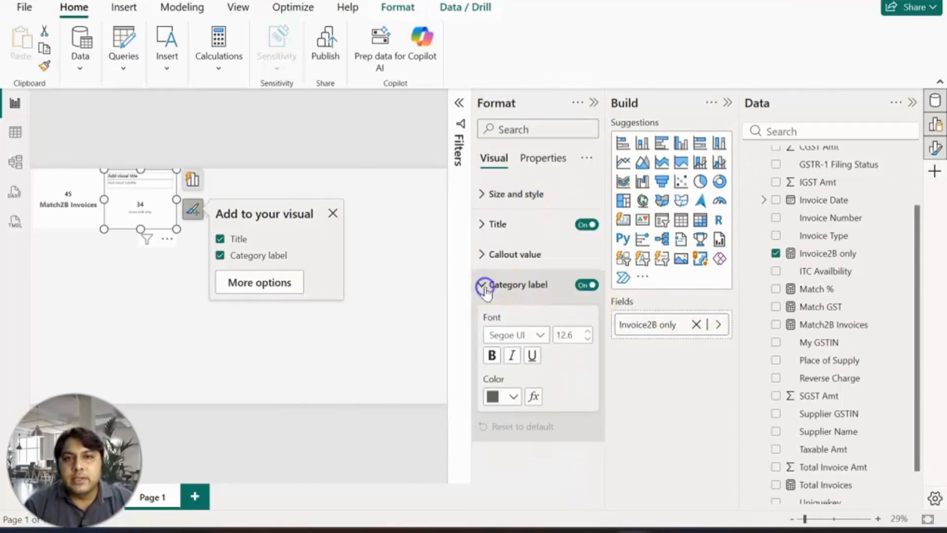
{"action": "left_click", "coordinate": [540, 336]}
{"action": "left_click", "coordinate": [537, 258]}
{"action": "left_click", "coordinate": [587, 331]}
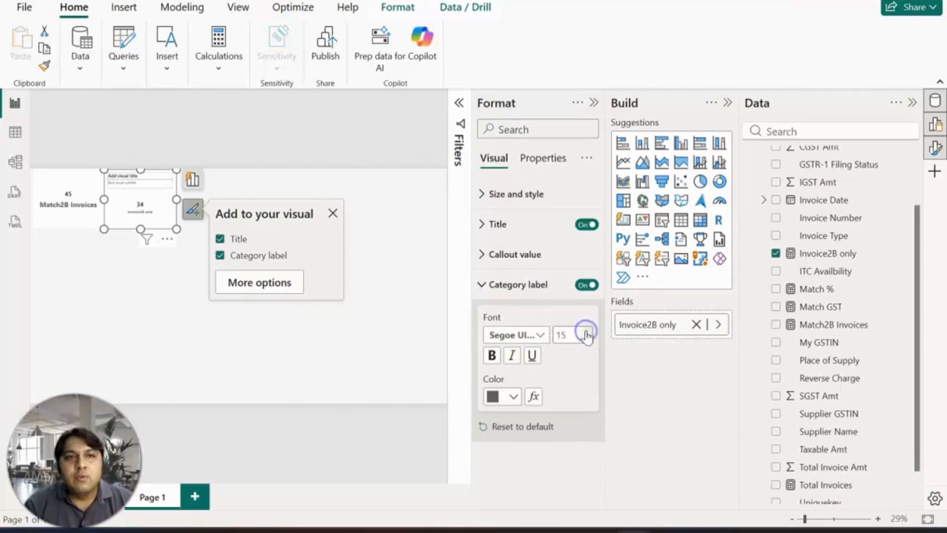
{"action": "left_click", "coordinate": [587, 331]}
{"action": "left_click", "coordinate": [584, 225]}
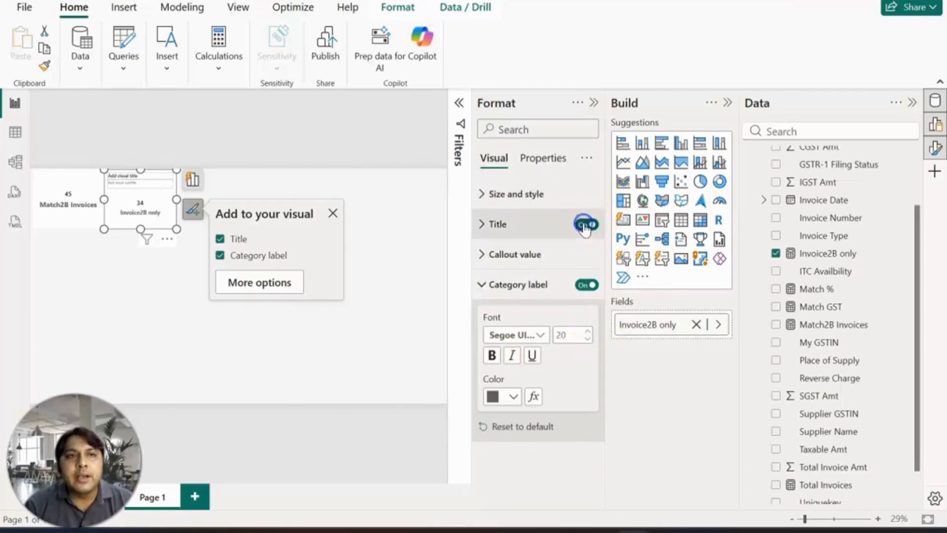
{"action": "left_click", "coordinate": [494, 361]}
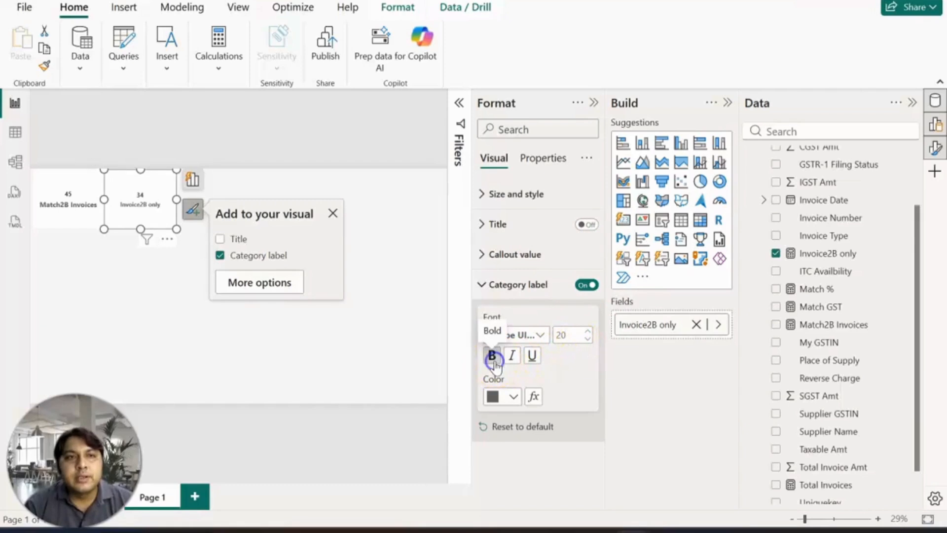
{"action": "key", "text": "Escape"}
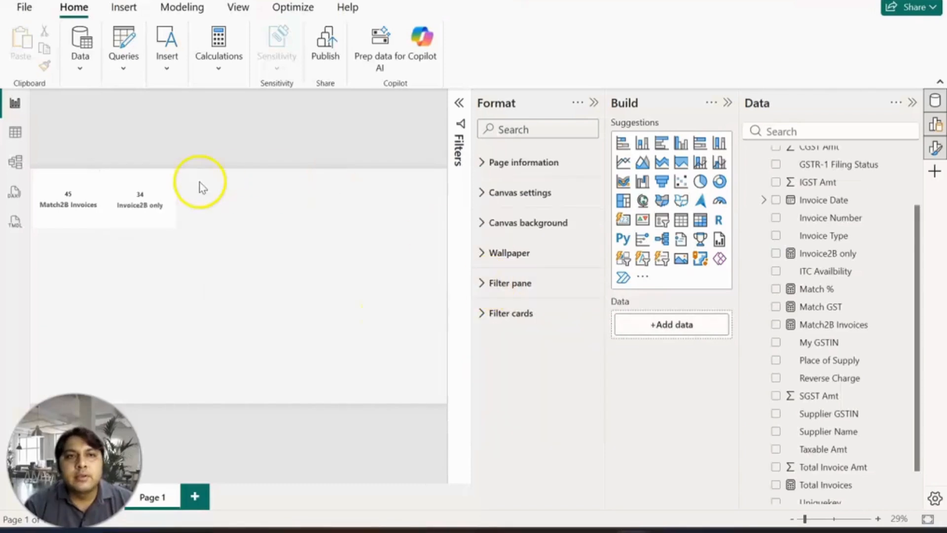
Step: Enlarge the Invoice2B only card's callout value font and compare it with the Match2B Invoices card's callout settings
{"action": "left_click", "coordinate": [163, 192]}
{"action": "left_click", "coordinate": [273, 285]}
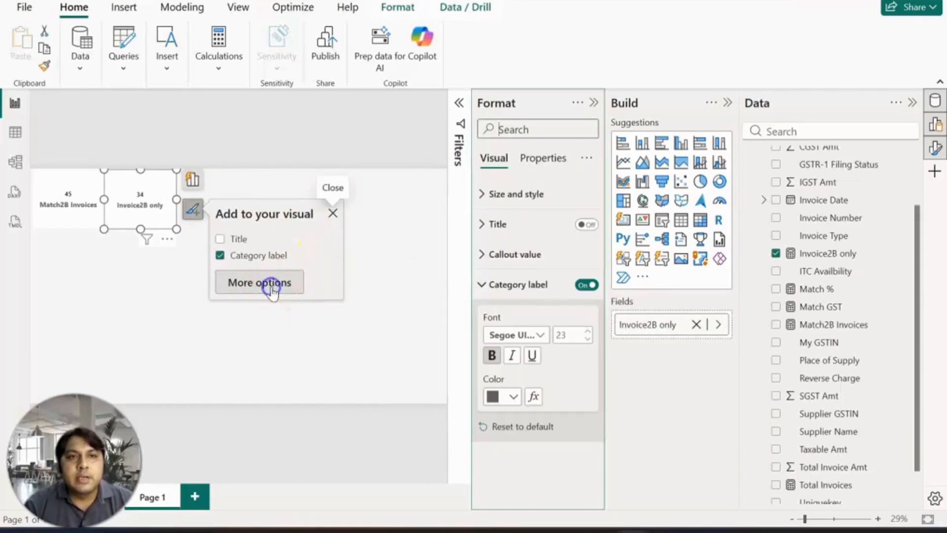
{"action": "left_click", "coordinate": [483, 254]}
{"action": "left_click", "coordinate": [587, 300]}
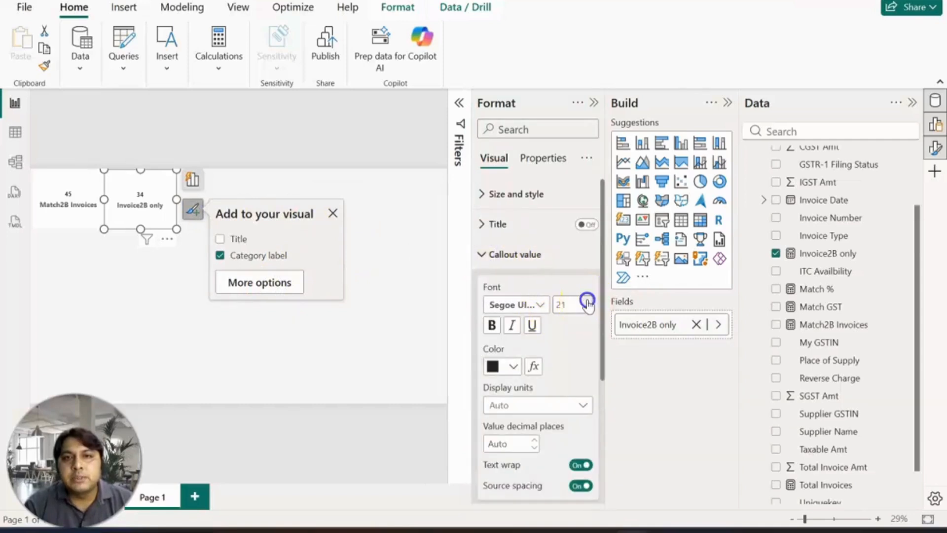
{"action": "left_click", "coordinate": [68, 200]}
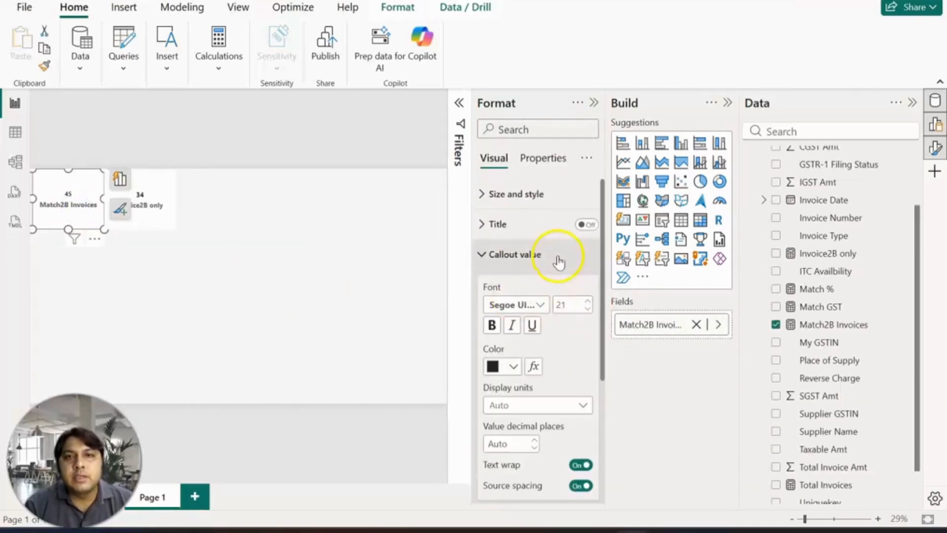
Step: Add a KPI visual beside the Invoice2B only card with the Books only measure and have its data arranged automatically as a card
{"action": "left_click", "coordinate": [306, 250]}
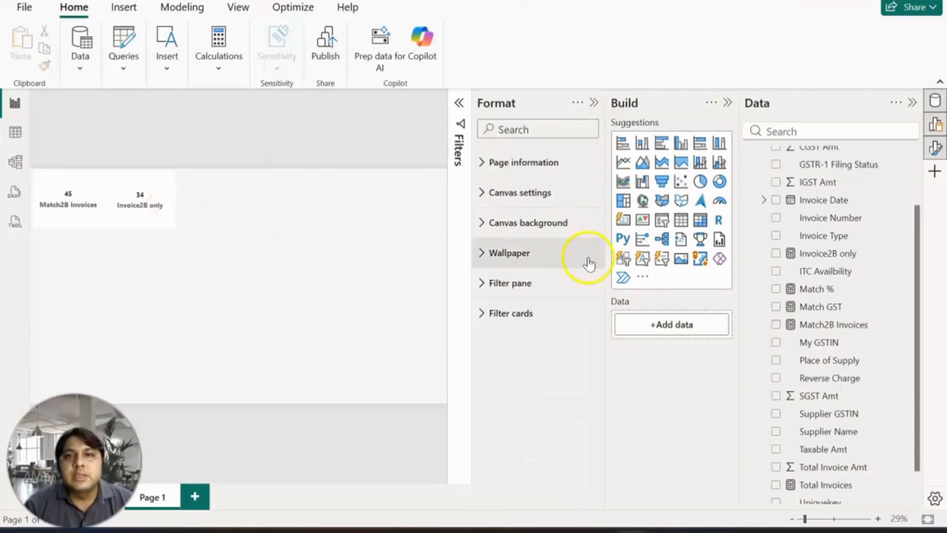
{"action": "left_click", "coordinate": [641, 221]}
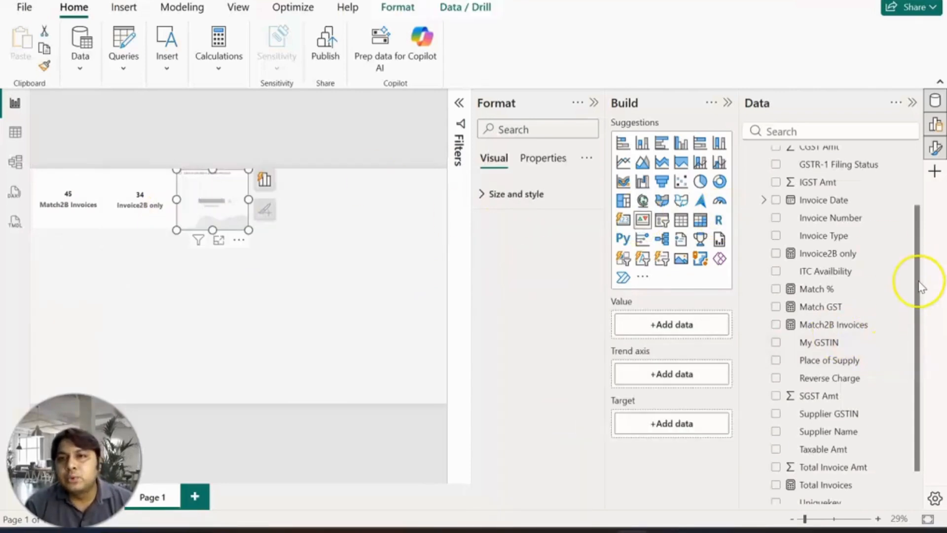
{"action": "left_click", "coordinate": [763, 199]}
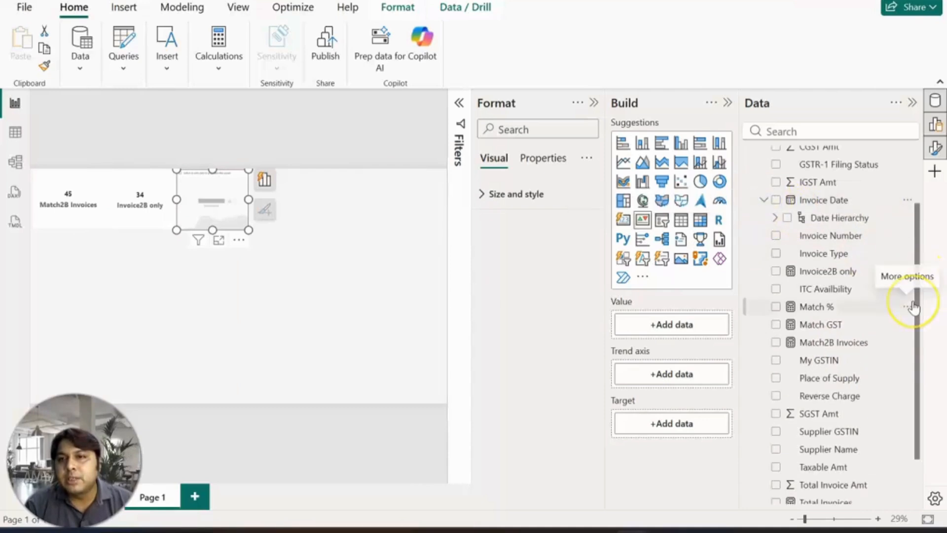
{"action": "scroll", "coordinate": [777, 217], "scroll_direction": "up", "scroll_amount": 3}
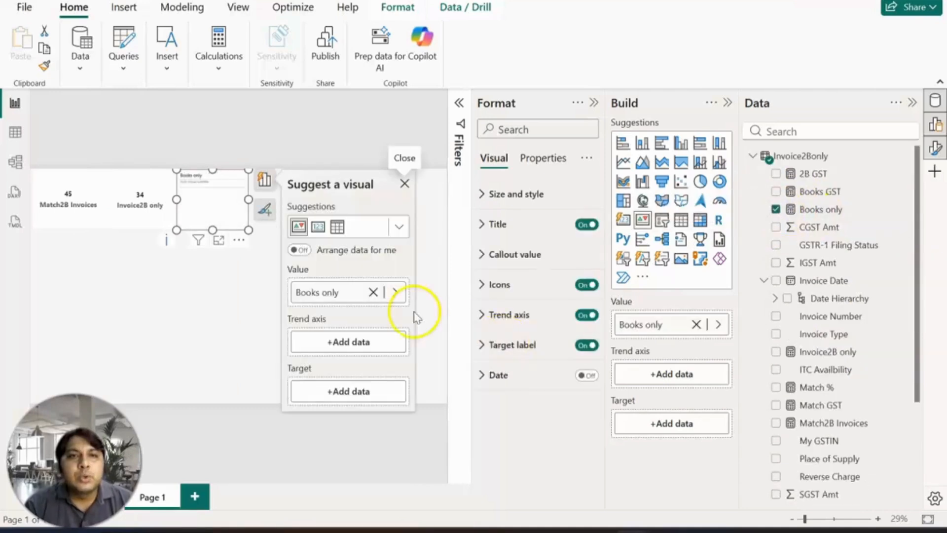
{"action": "left_click", "coordinate": [299, 226]}
Step: Set the Books only card's callout value font to Segoe UI Bold, size 23
{"action": "left_click", "coordinate": [267, 213]}
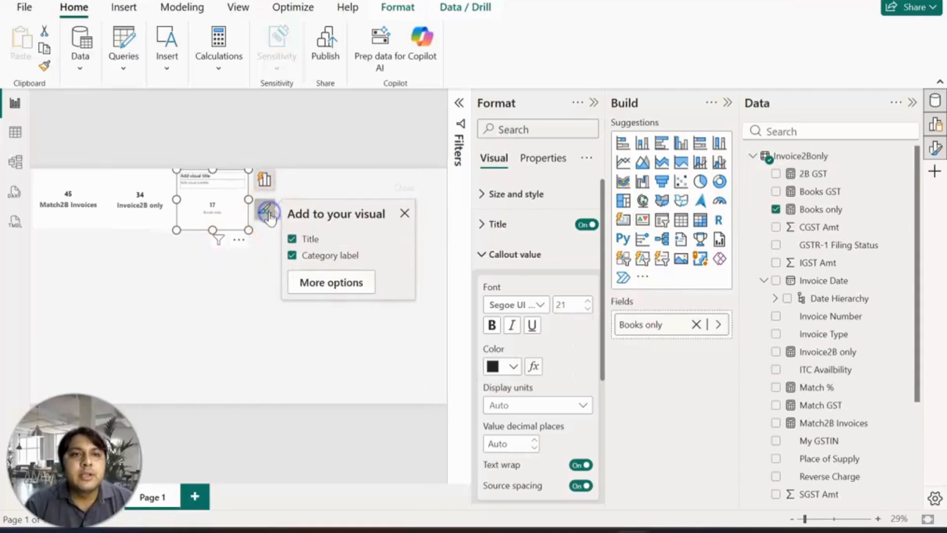
{"action": "left_click", "coordinate": [318, 282]}
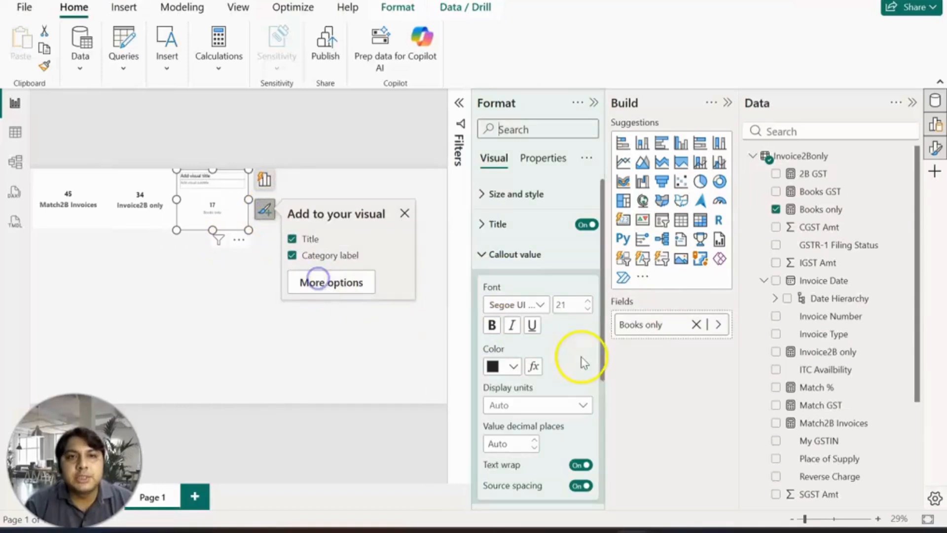
{"action": "left_click", "coordinate": [540, 305]}
{"action": "left_click", "coordinate": [527, 197]}
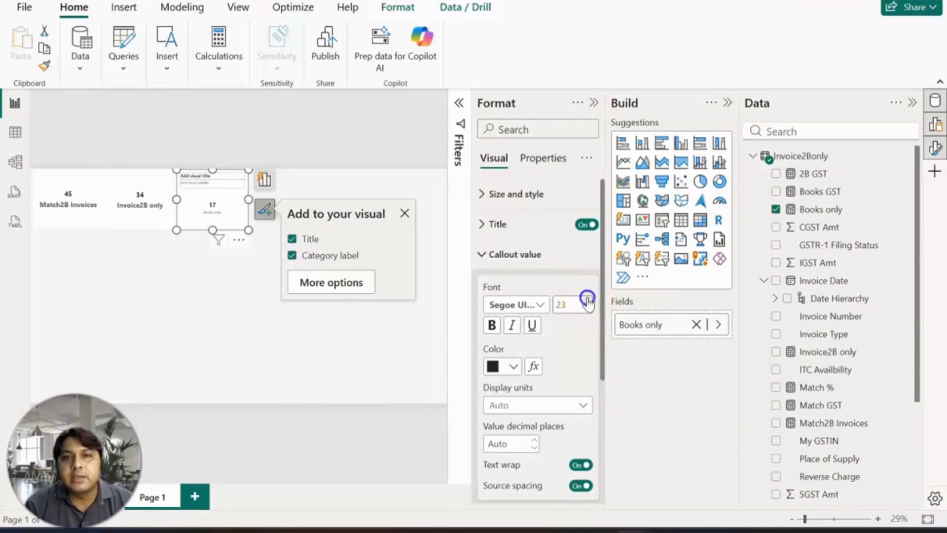
{"action": "left_click", "coordinate": [481, 254]}
Step: Set the Books only card's category label to Segoe UI Bold, size 22, with bold applied, and turn off the card's title
{"action": "left_click", "coordinate": [483, 284]}
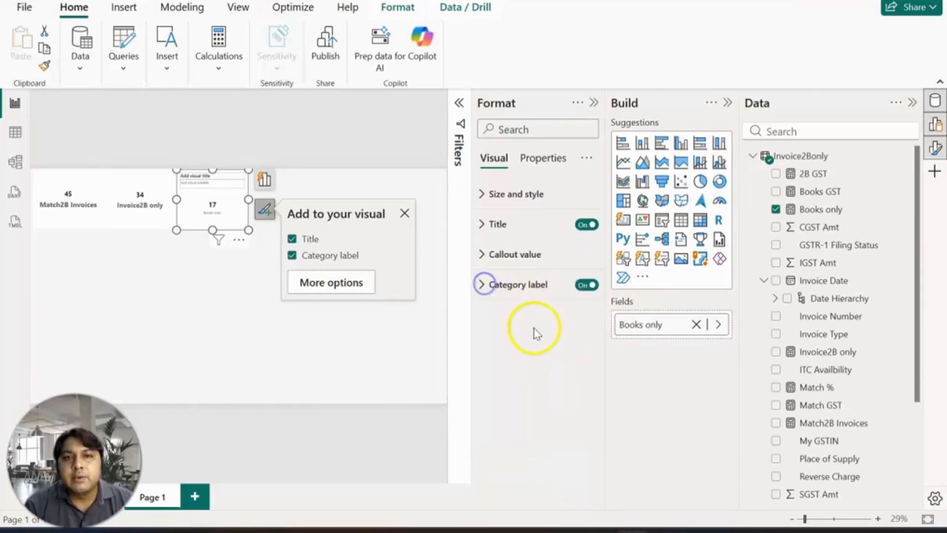
{"action": "left_click", "coordinate": [483, 284]}
{"action": "left_click", "coordinate": [540, 336]}
{"action": "left_click", "coordinate": [524, 259]}
{"action": "left_click", "coordinate": [586, 331]}
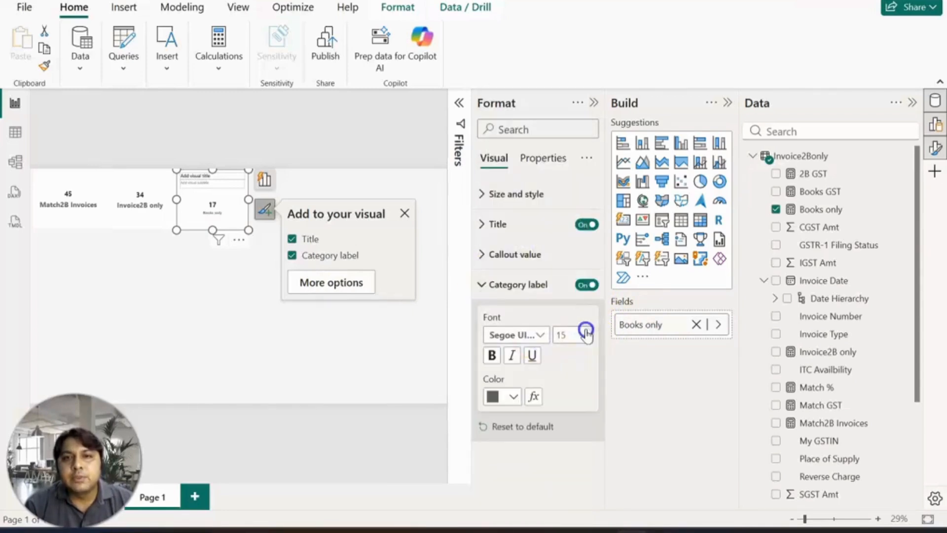
{"action": "left_click", "coordinate": [586, 331]}
{"action": "left_click", "coordinate": [587, 332]}
{"action": "left_click", "coordinate": [587, 331]}
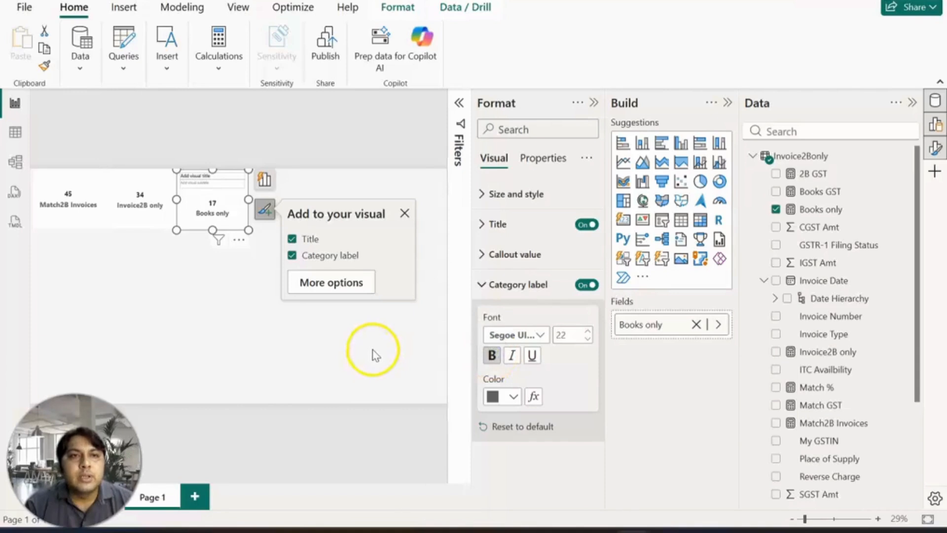
{"action": "left_click", "coordinate": [587, 225]}
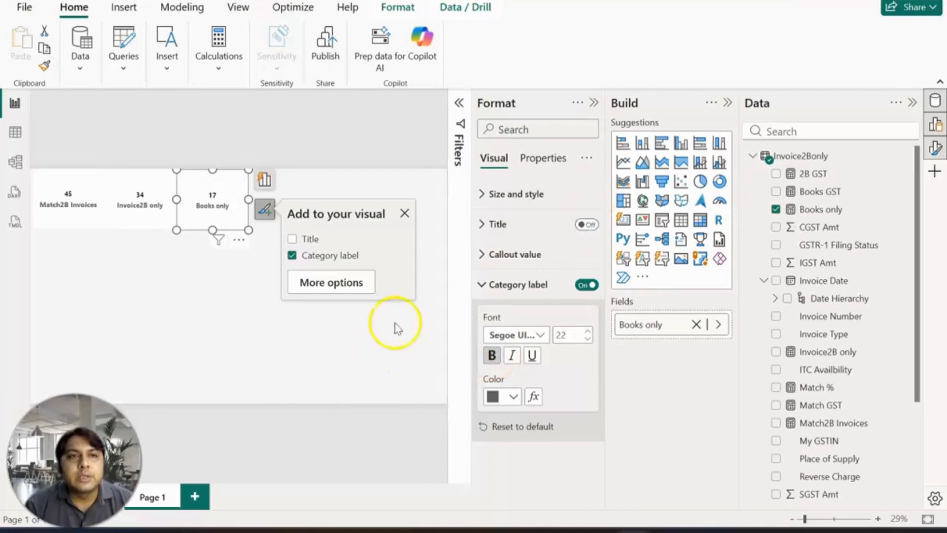
Step: Add a KPI visual beside the Books only card with the 2B GST measure and have its data arranged automatically as a card
{"action": "left_click", "coordinate": [317, 339]}
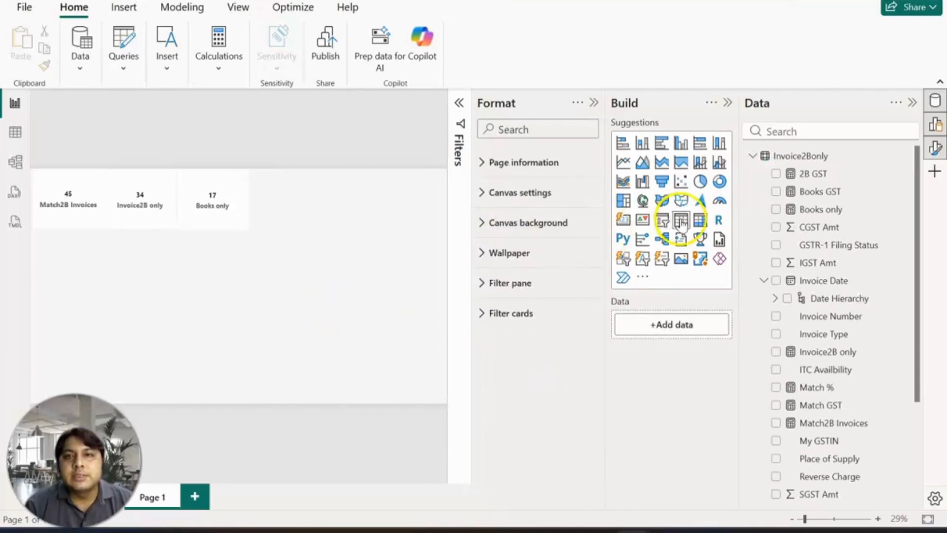
{"action": "left_click", "coordinate": [643, 222]}
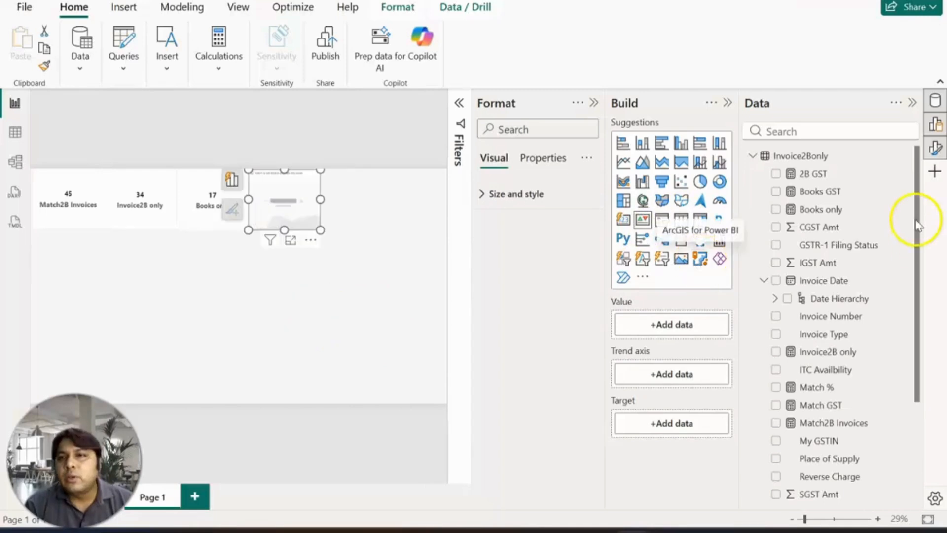
{"action": "left_click", "coordinate": [777, 174]}
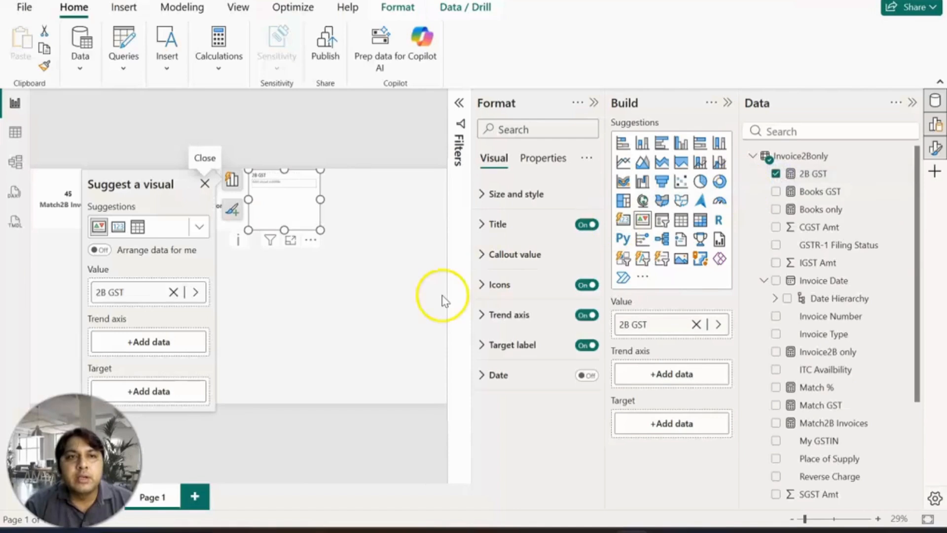
Step: Open the 2B GST card's formatting options and enlarge its category label in the Segoe UI Bold font
{"action": "left_click", "coordinate": [232, 209]}
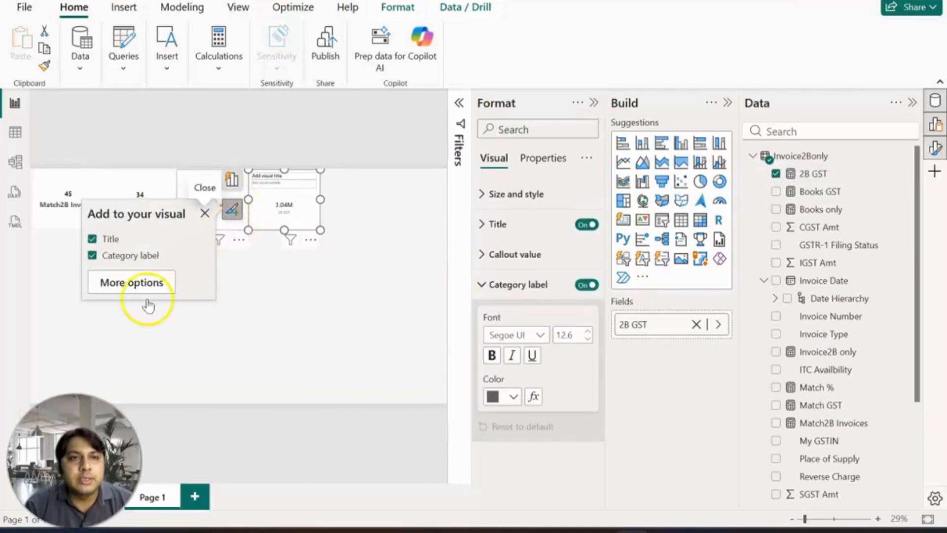
{"action": "left_click", "coordinate": [540, 335]}
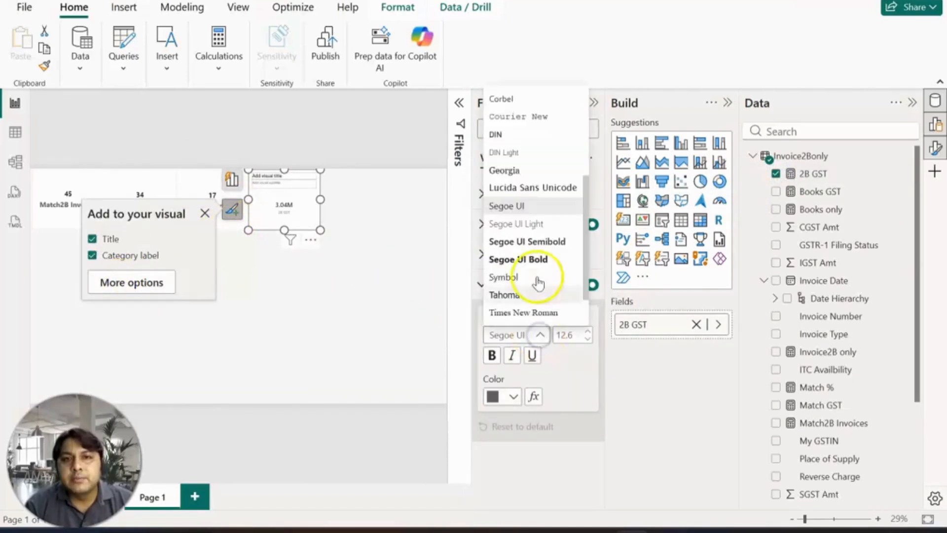
{"action": "left_click", "coordinate": [536, 260]}
Step: Set the 2B GST card's callout value font to Segoe UI Bold and turn off the card's title
{"action": "left_click", "coordinate": [485, 254]}
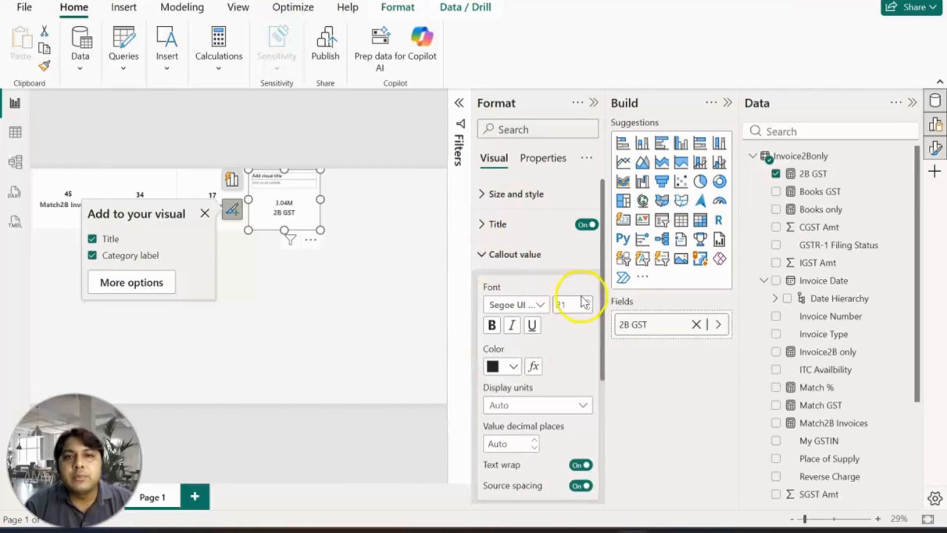
{"action": "left_click", "coordinate": [542, 305]}
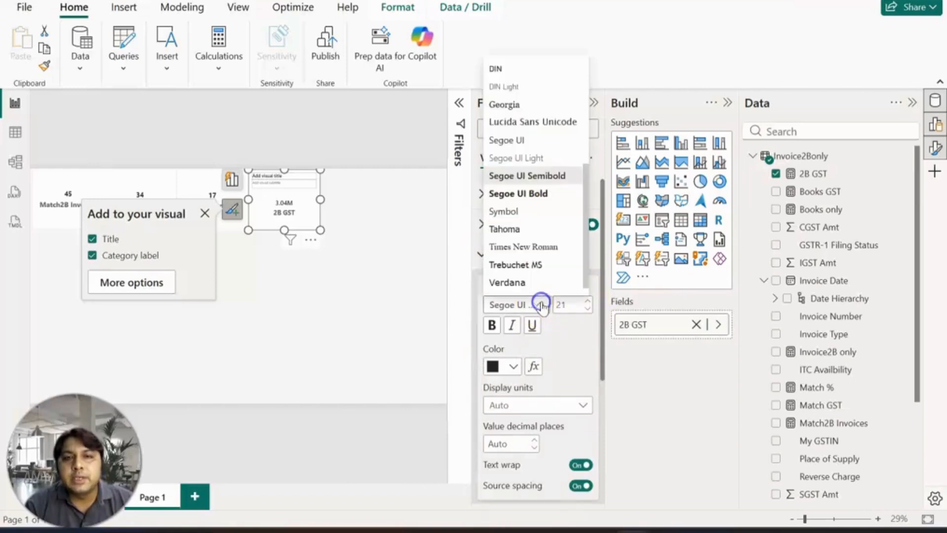
{"action": "left_click", "coordinate": [532, 195]}
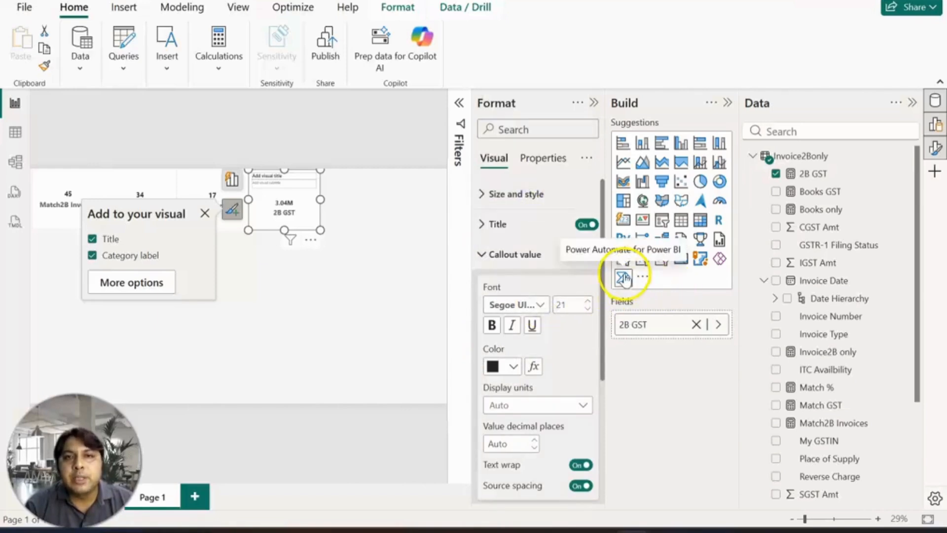
{"action": "left_click", "coordinate": [585, 226]}
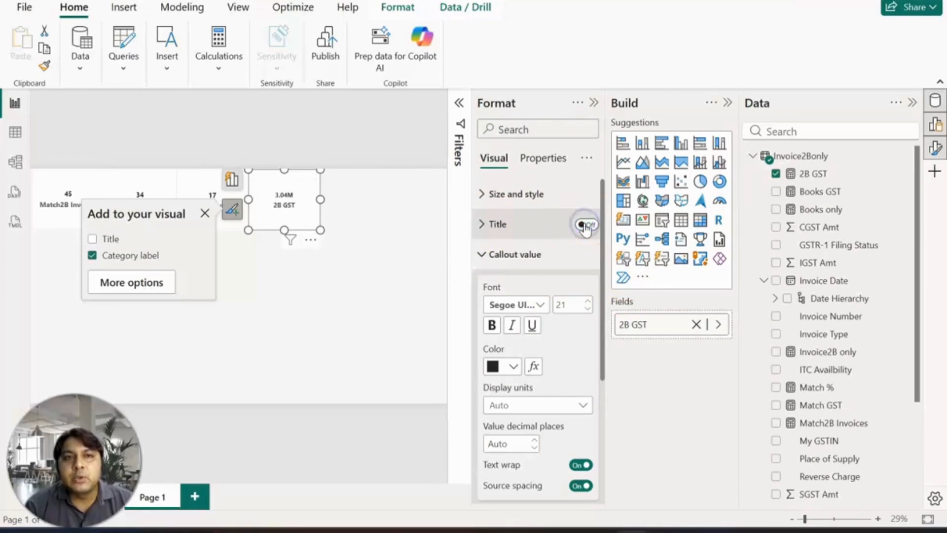
Step: Add a KPI visual beside the 2B GST card with the Books GST measure and have its data arranged automatically as a card
{"action": "left_click", "coordinate": [484, 255]}
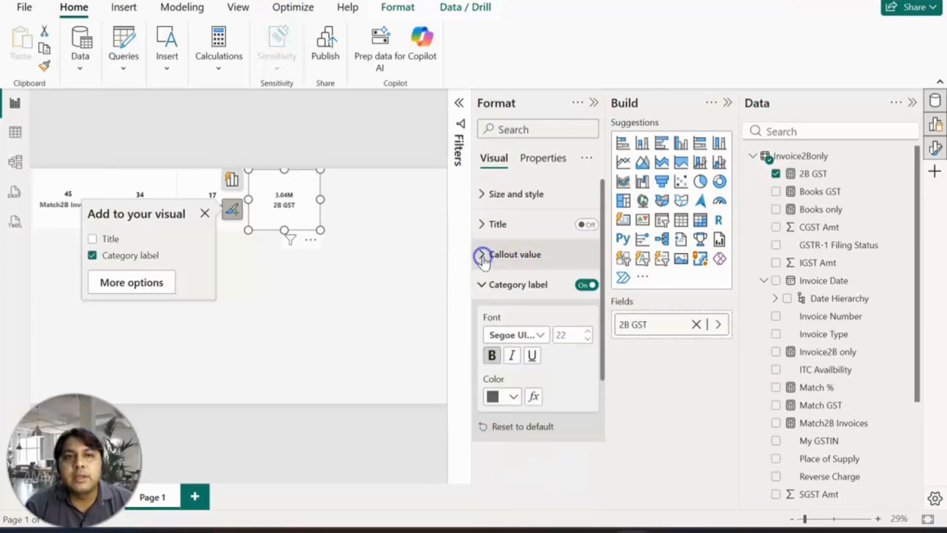
{"action": "left_click", "coordinate": [397, 289]}
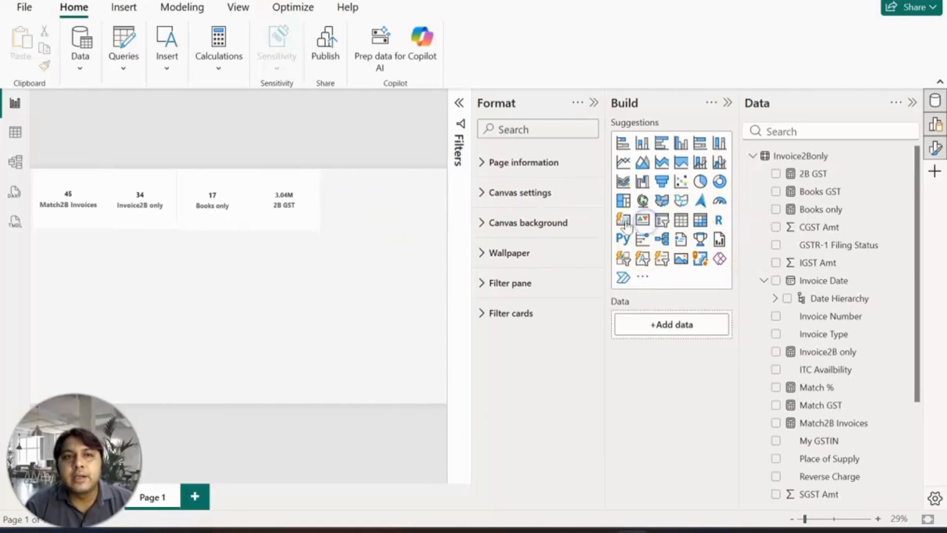
{"action": "left_click", "coordinate": [642, 220]}
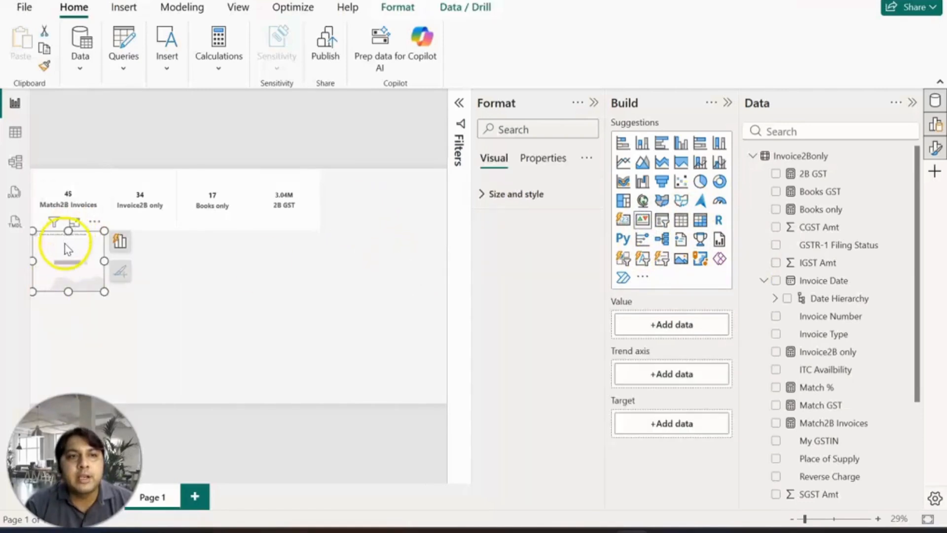
{"action": "left_click_drag", "start_coordinate": [68, 249], "coordinate": [356, 188]}
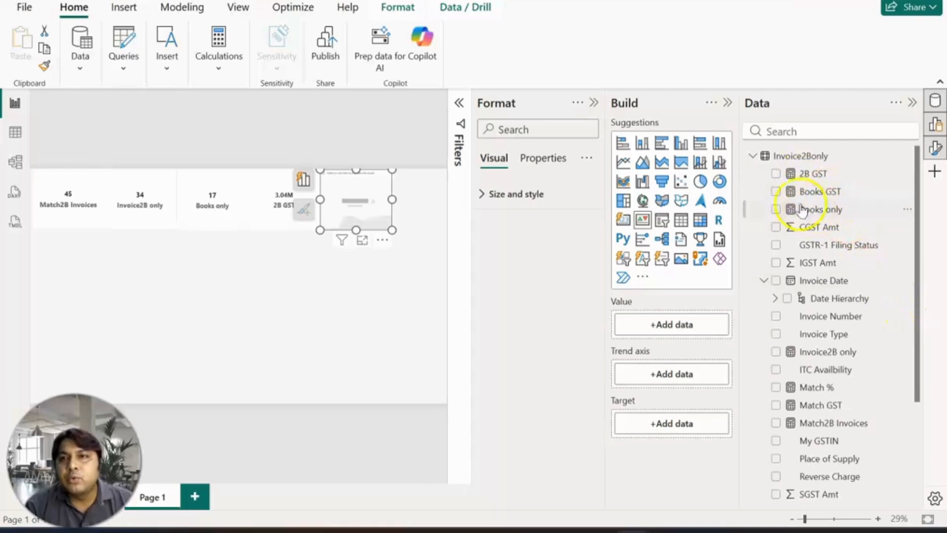
{"action": "left_click", "coordinate": [775, 192]}
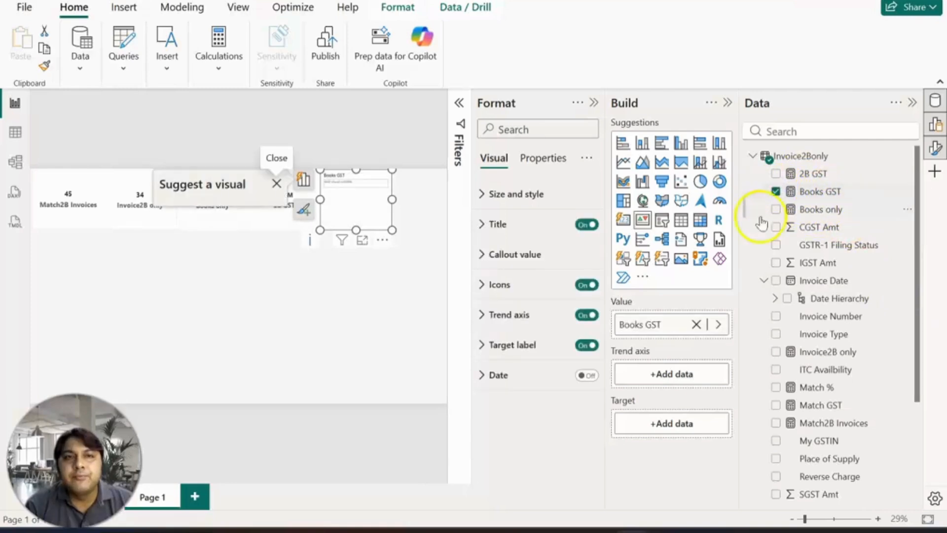
{"action": "left_click", "coordinate": [174, 251]}
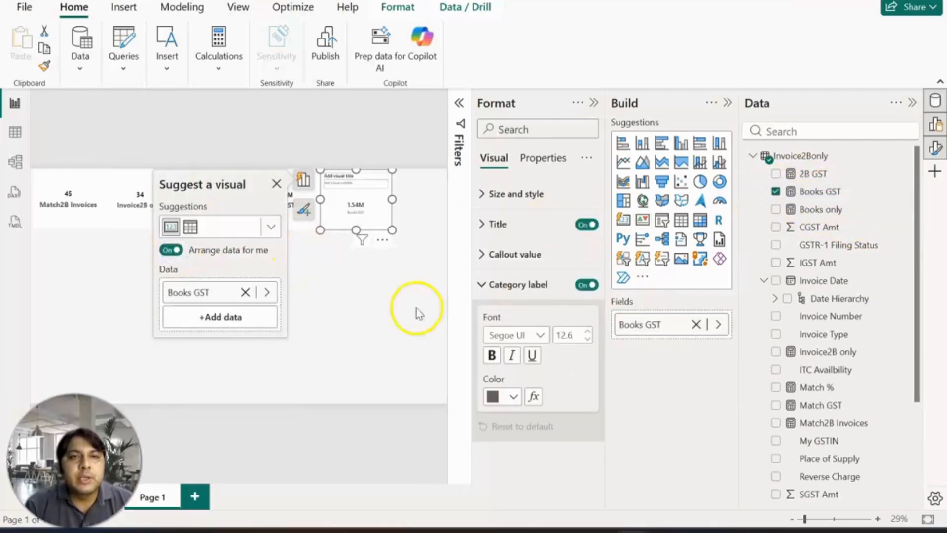
Step: Set the Books GST card's category label to Segoe UI Bold, size 22, with bold applied, and turn off the card's title
{"action": "left_click", "coordinate": [303, 210]}
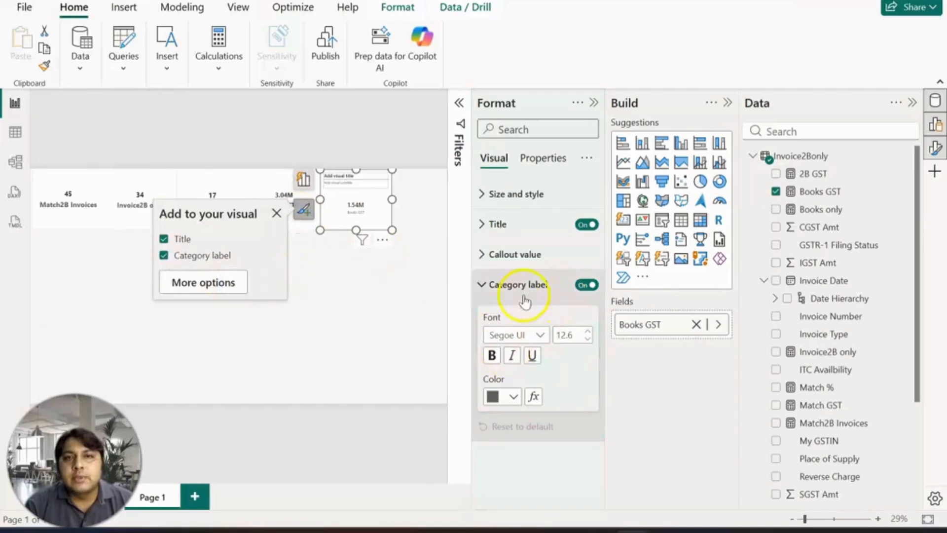
{"action": "left_click", "coordinate": [543, 335]}
{"action": "left_click", "coordinate": [587, 330]}
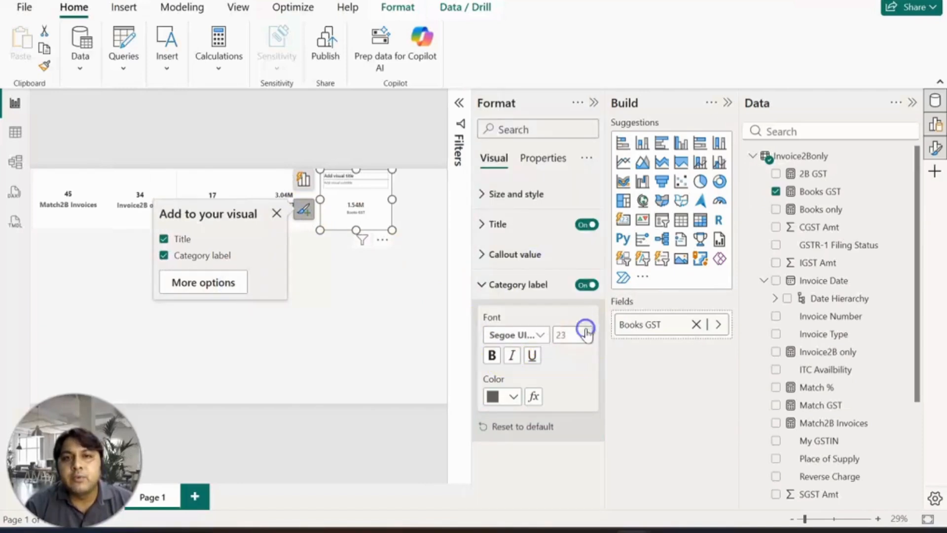
{"action": "left_click", "coordinate": [587, 339]}
{"action": "left_click", "coordinate": [492, 355]}
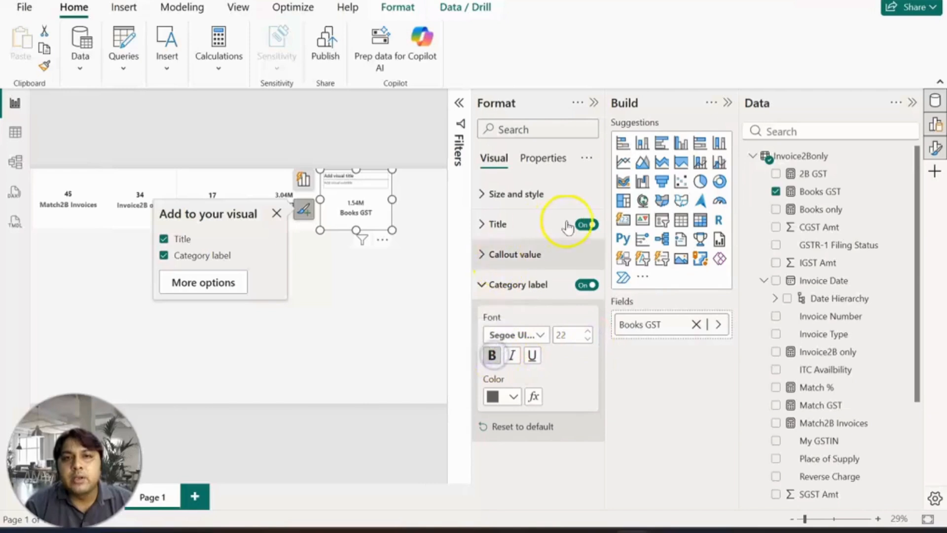
{"action": "left_click", "coordinate": [583, 225]}
Step: Set the Books GST card's callout value to Segoe UI Bold, size 22, with bold applied
{"action": "left_click", "coordinate": [483, 254]}
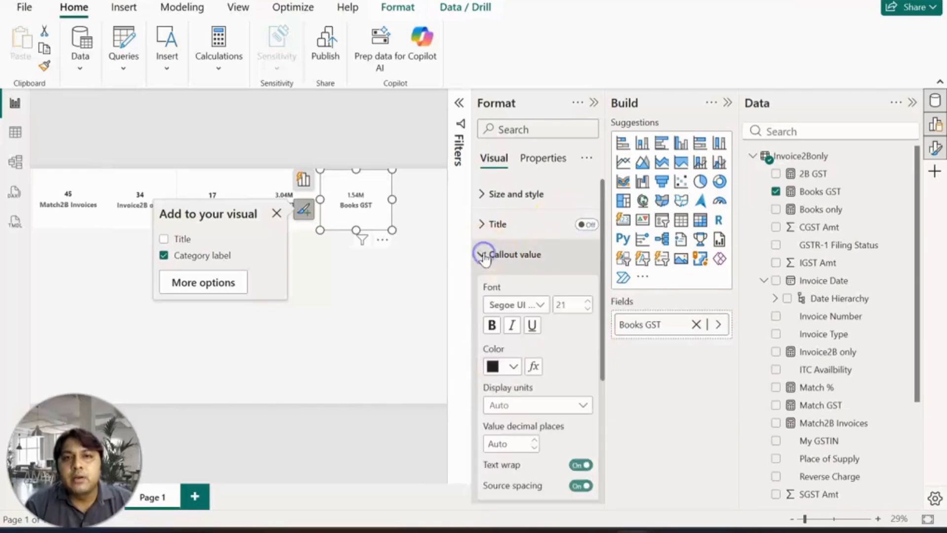
{"action": "left_click", "coordinate": [515, 305]}
{"action": "left_click", "coordinate": [516, 195]}
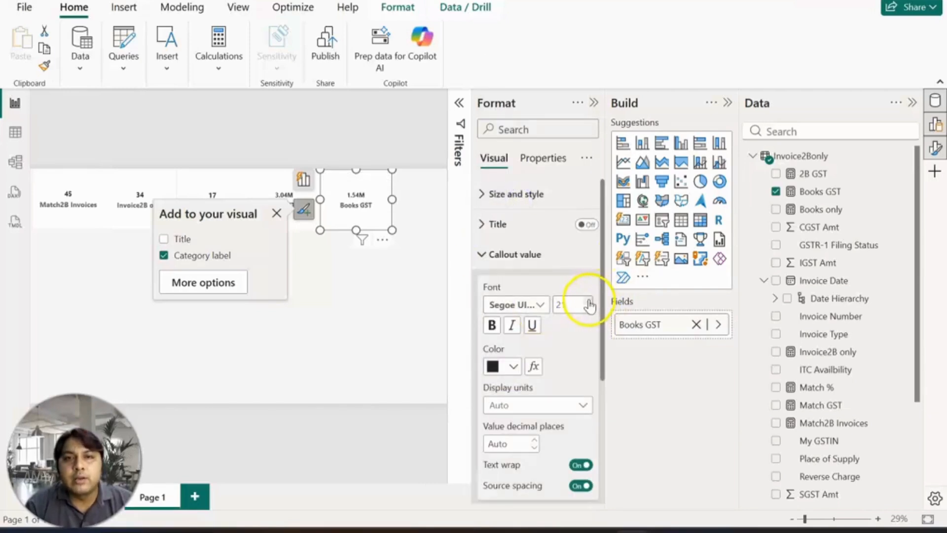
{"action": "left_click", "coordinate": [588, 305]}
{"action": "left_click", "coordinate": [491, 325]}
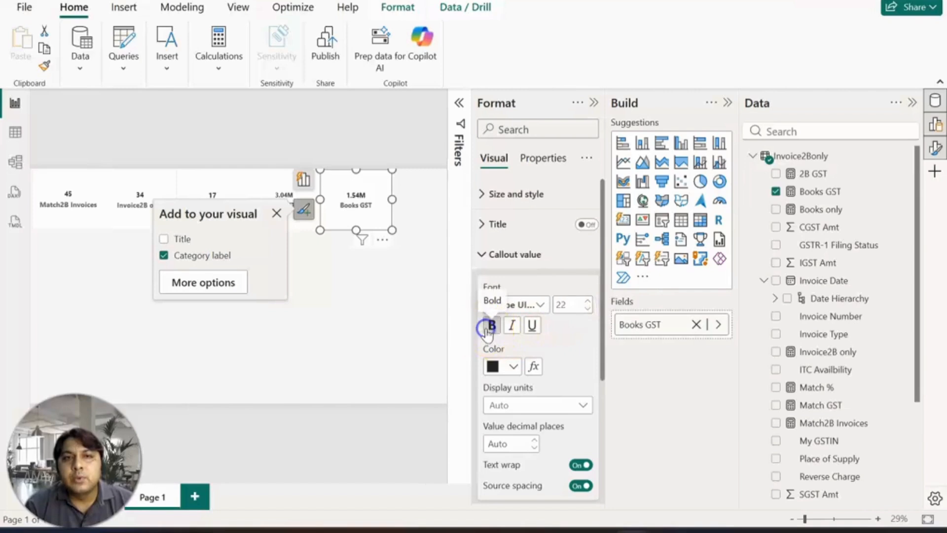
{"action": "left_click", "coordinate": [364, 314]}
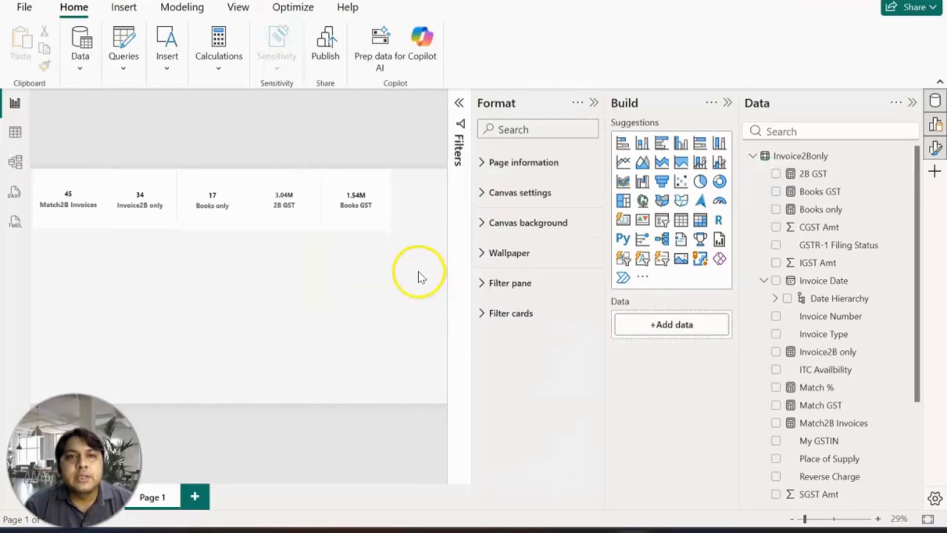
Step: Add a KPI visual below the Match2B Invoices card with the Match GST measure and convert it to the suggested card
{"action": "left_click_drag", "start_coordinate": [916, 373], "coordinate": [915, 493]}
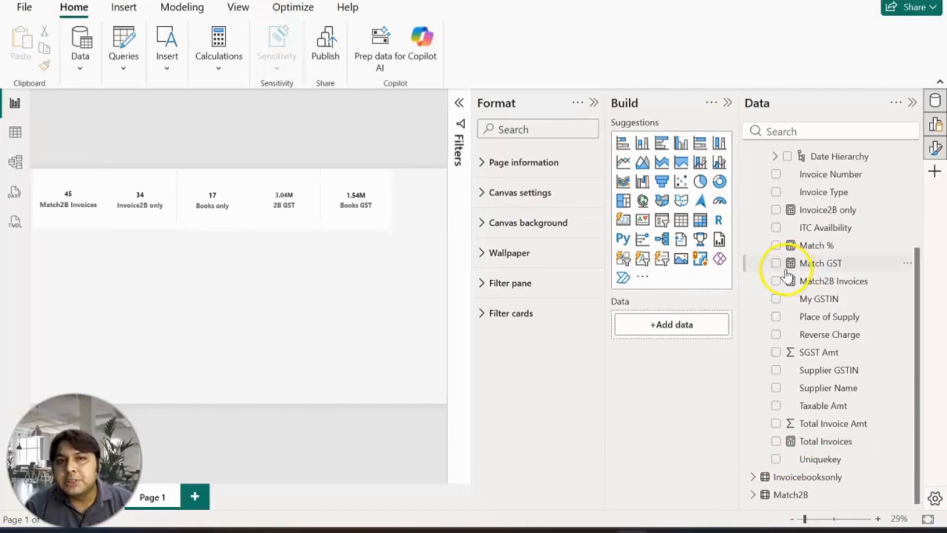
{"action": "left_click", "coordinate": [644, 220]}
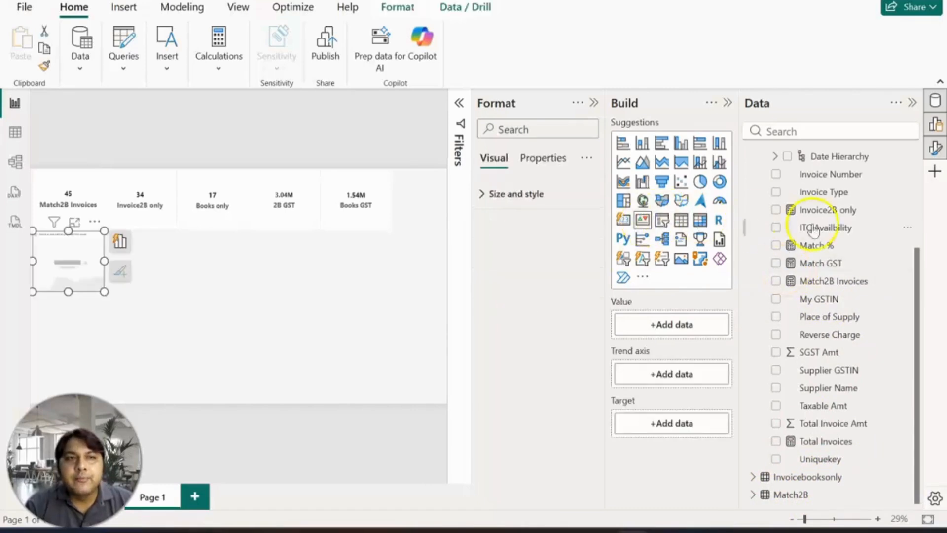
{"action": "left_click", "coordinate": [776, 263]}
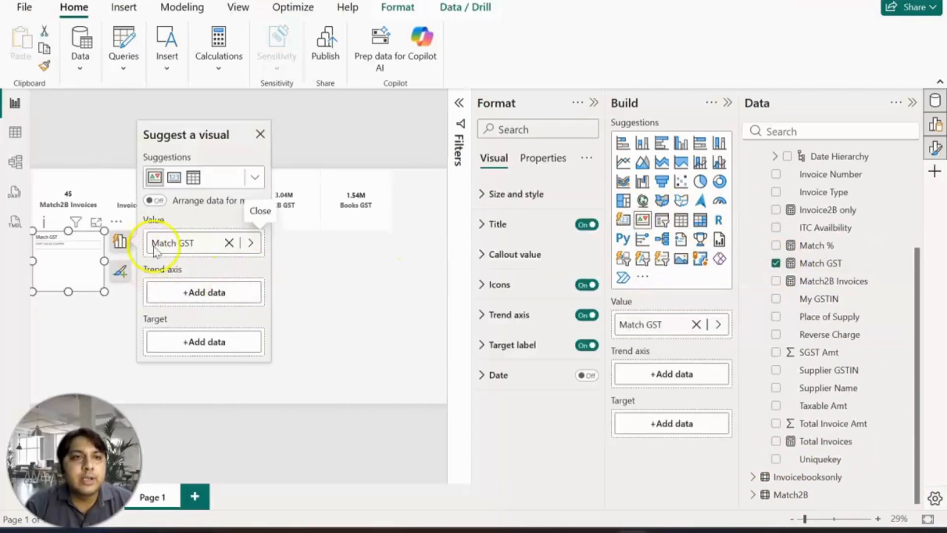
{"action": "left_click", "coordinate": [173, 177]}
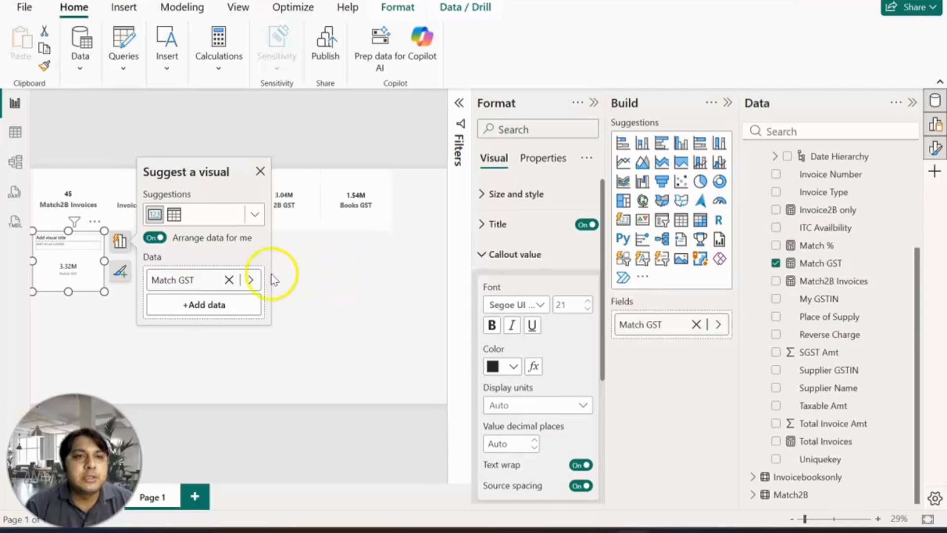
Step: Set the Match GST card's callout value to Segoe UI Bold, size 22, with bold applied
{"action": "left_click", "coordinate": [120, 271]}
{"action": "left_click", "coordinate": [540, 305]}
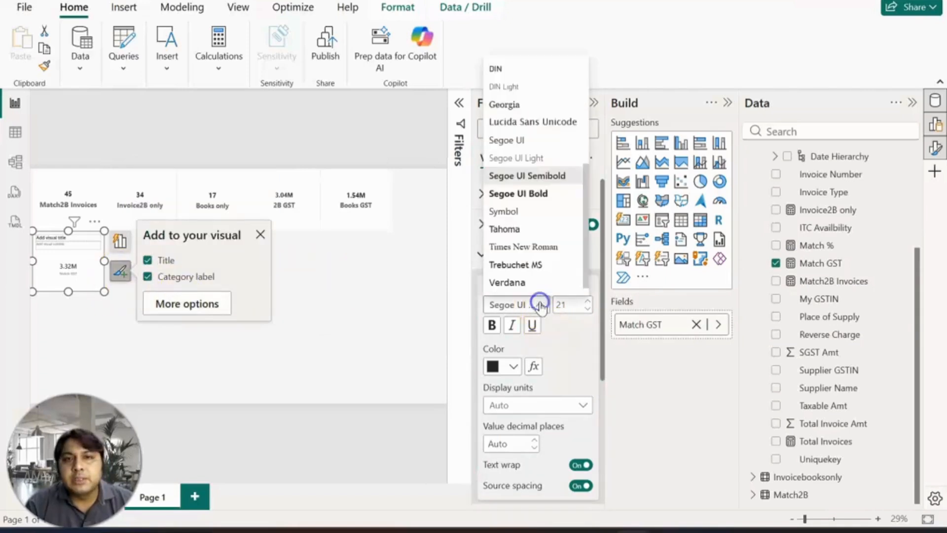
{"action": "left_click", "coordinate": [535, 193]}
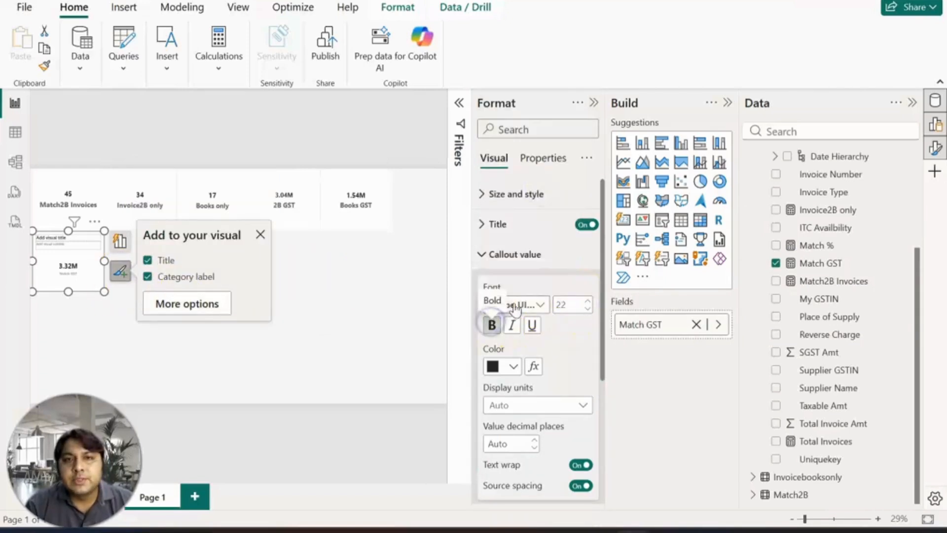
Step: Set the Match GST card's category label to Segoe UI Bold, size 22, with bold applied, and turn off the card's title
{"action": "left_click", "coordinate": [482, 254]}
{"action": "left_click", "coordinate": [540, 334]}
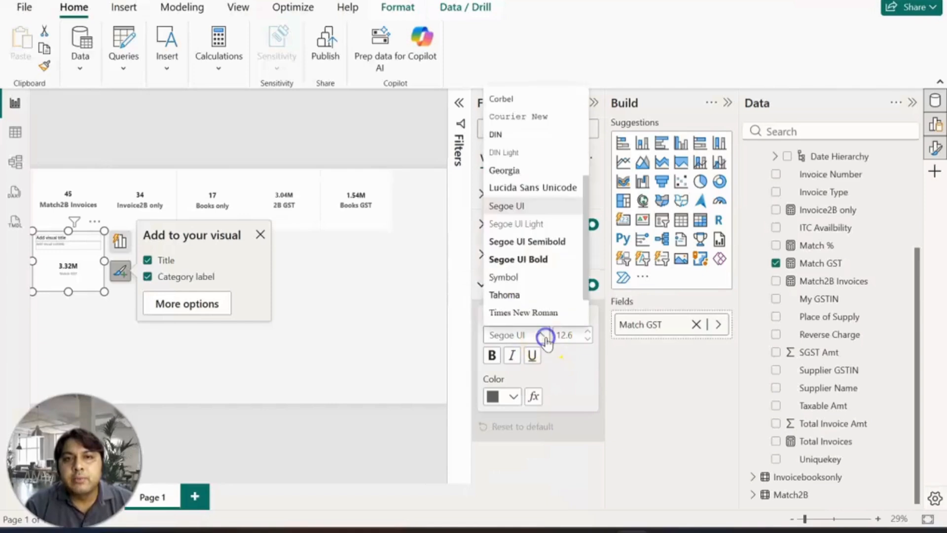
{"action": "left_click", "coordinate": [538, 258]}
{"action": "left_click", "coordinate": [586, 333]}
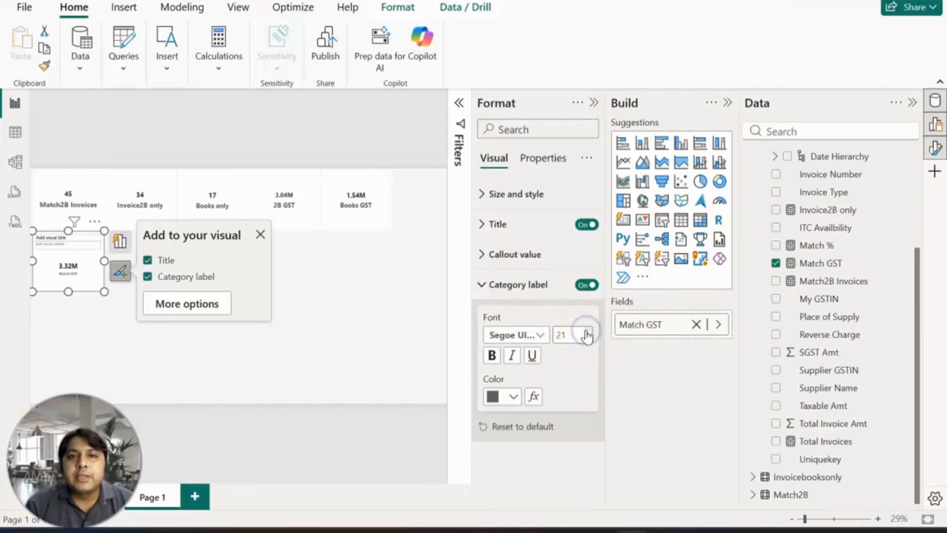
{"action": "left_click", "coordinate": [481, 286]}
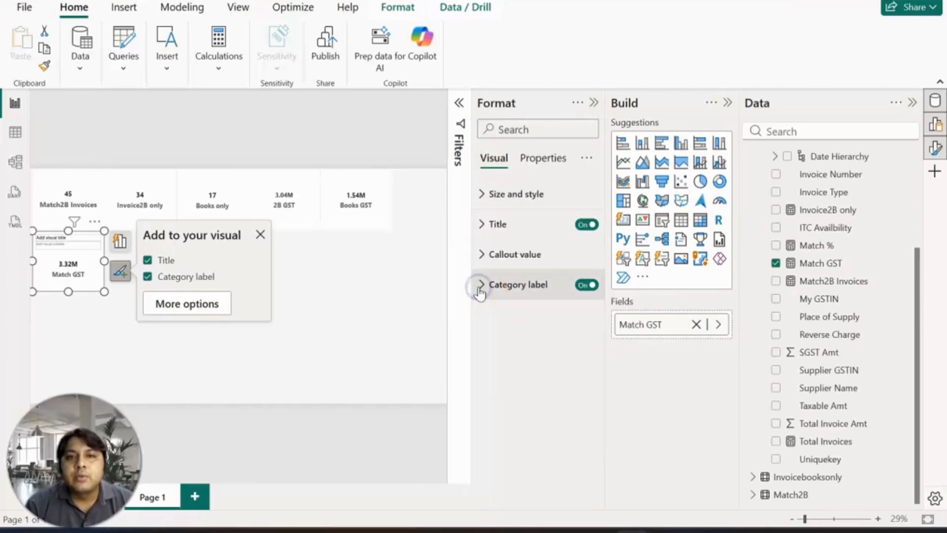
{"action": "left_click", "coordinate": [491, 286]}
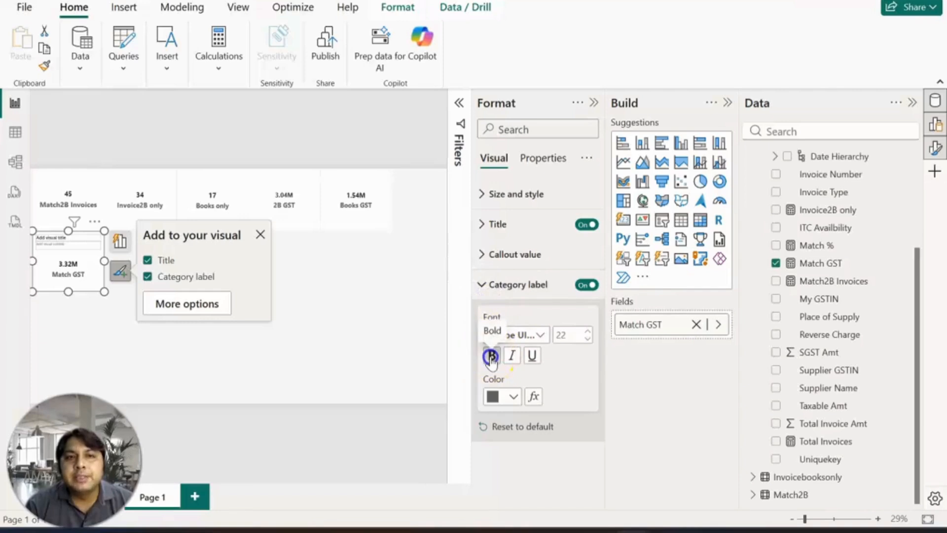
{"action": "left_click", "coordinate": [492, 356]}
{"action": "left_click", "coordinate": [481, 285]}
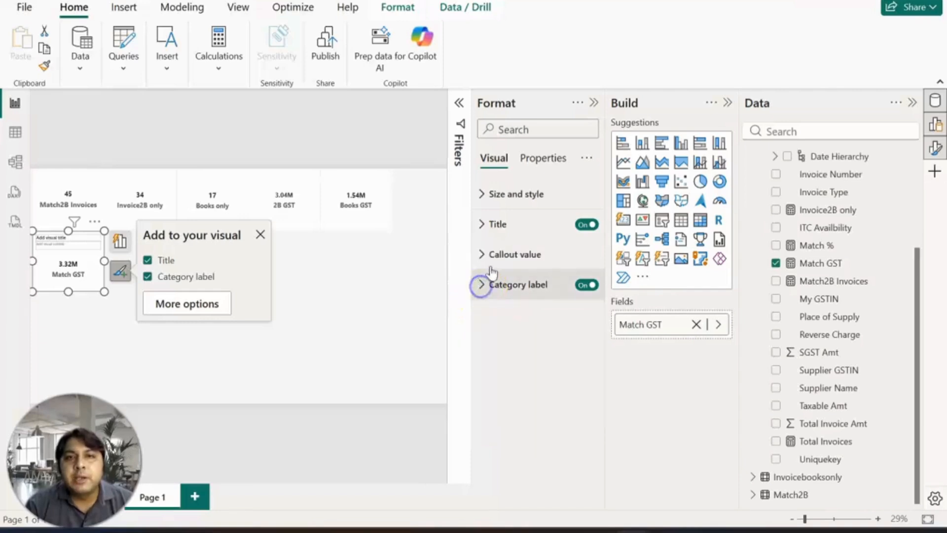
{"action": "left_click", "coordinate": [587, 224]}
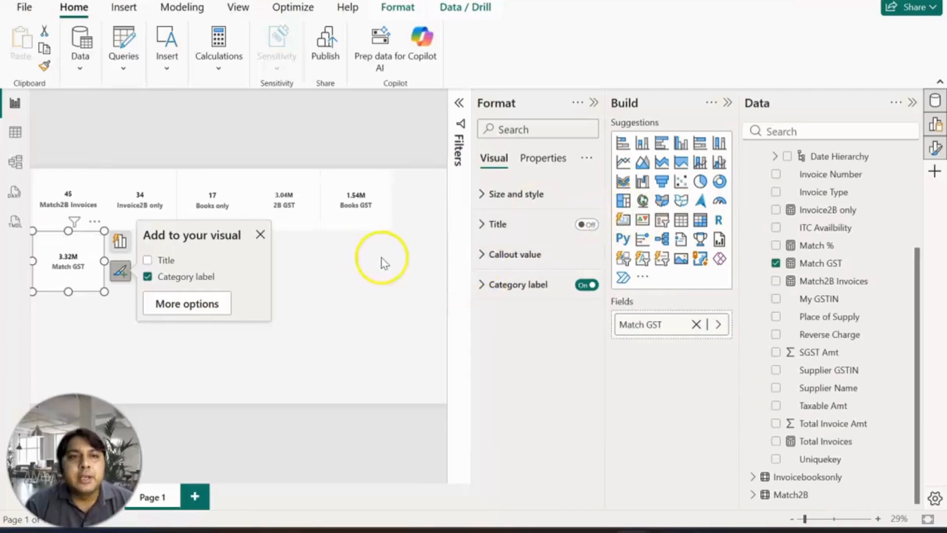
{"action": "left_click", "coordinate": [361, 276]}
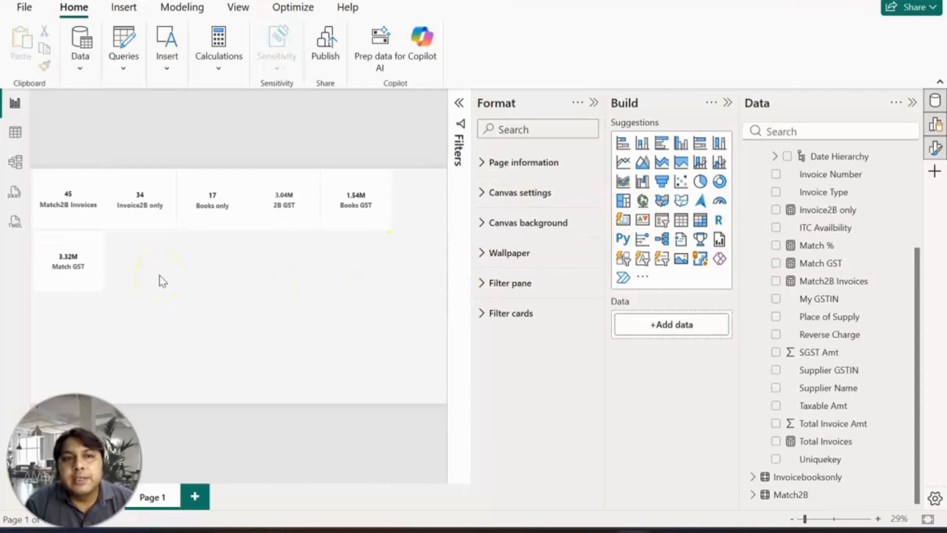
Step: Add a KPI visual beside the Match GST card with the Match % measure and have its data arranged automatically as a card
{"action": "left_click", "coordinate": [642, 220]}
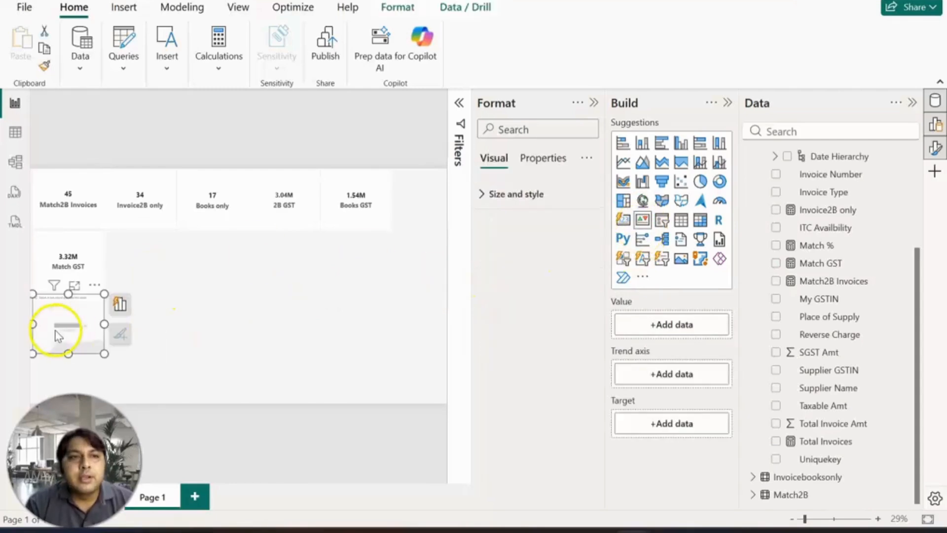
{"action": "left_click_drag", "start_coordinate": [54, 331], "coordinate": [127, 269]}
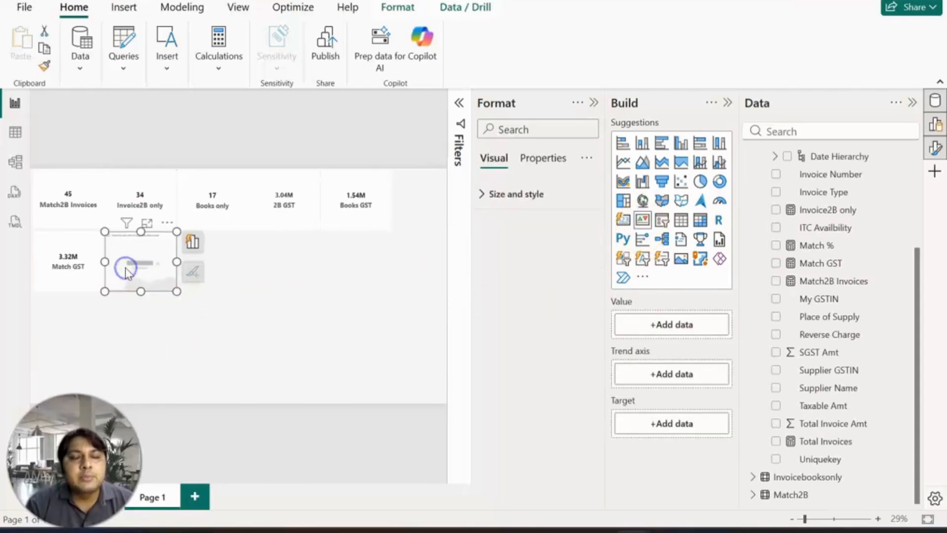
{"action": "left_click", "coordinate": [776, 246]}
{"action": "left_click", "coordinate": [192, 242]}
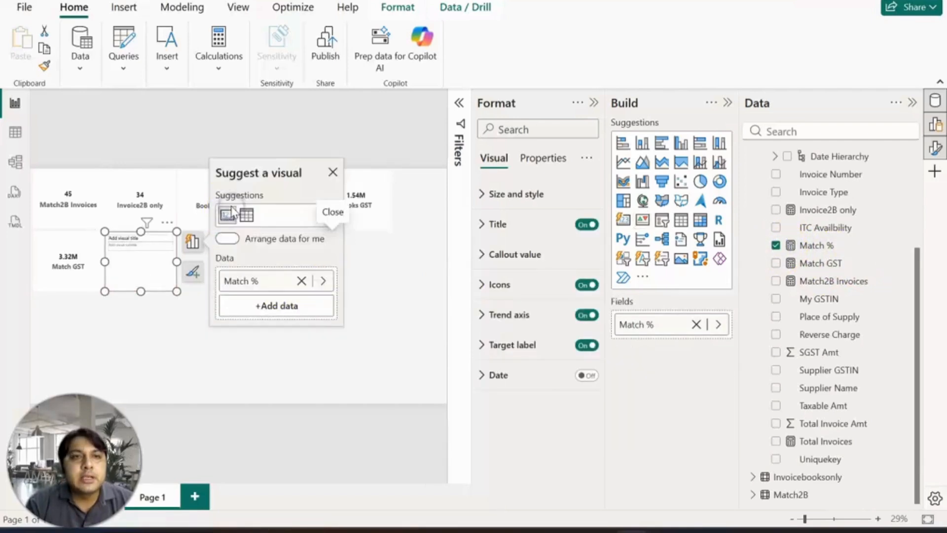
{"action": "left_click", "coordinate": [227, 238]}
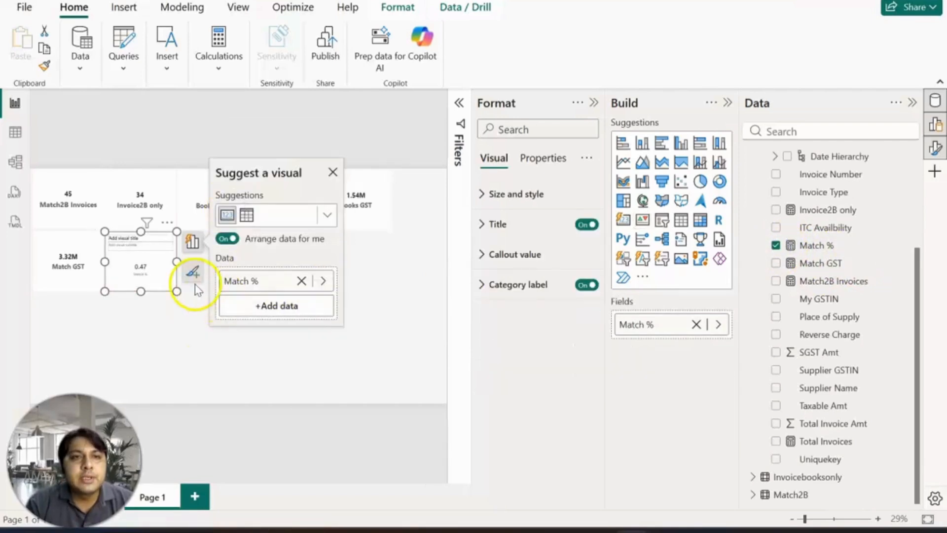
{"action": "left_click", "coordinate": [324, 281]}
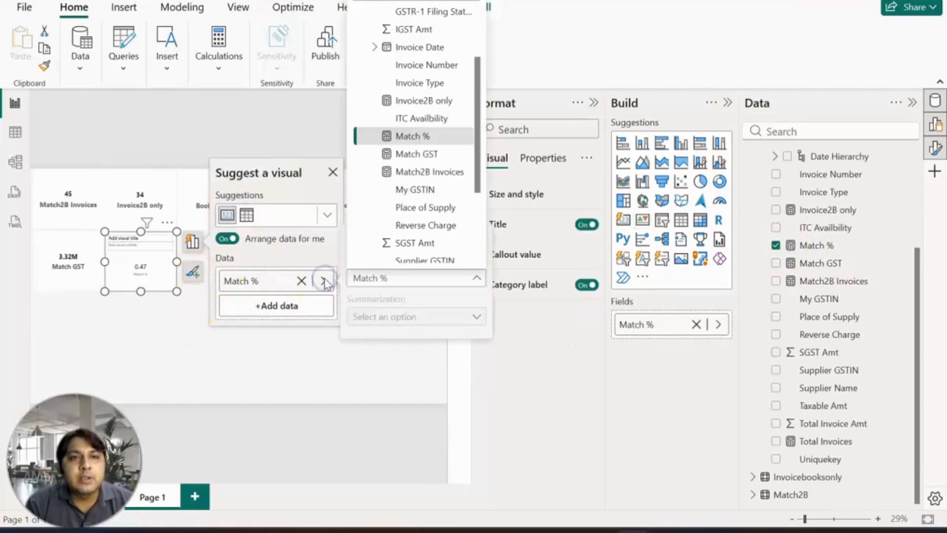
Step: Turn off the Match % card's title and set its callout value to Segoe UI Bold, size 23
{"action": "left_click", "coordinate": [195, 274]}
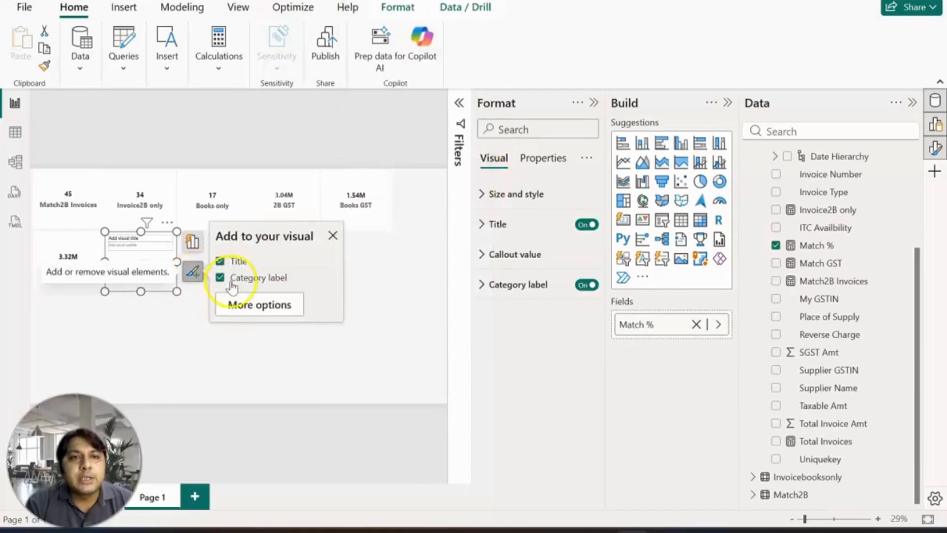
{"action": "left_click", "coordinate": [521, 304]}
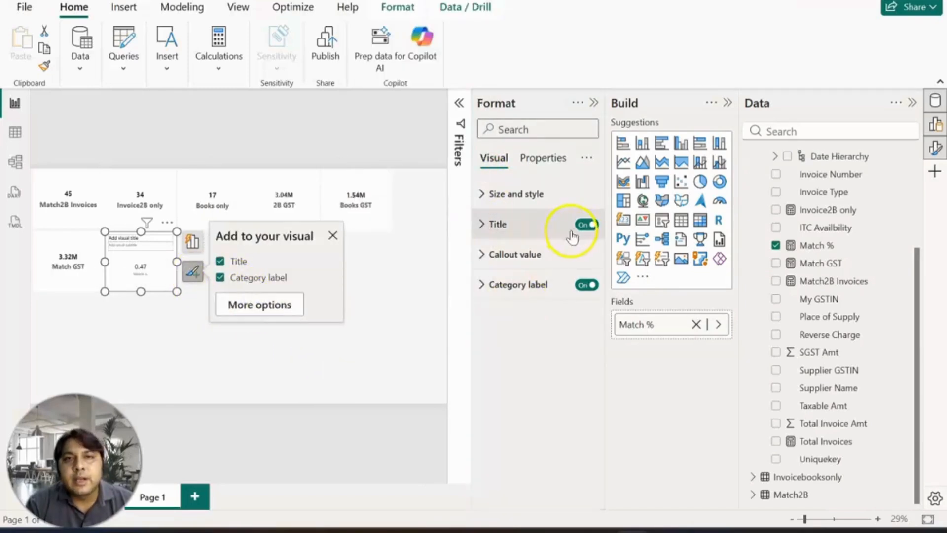
{"action": "left_click", "coordinate": [586, 224]}
{"action": "left_click", "coordinate": [483, 258]}
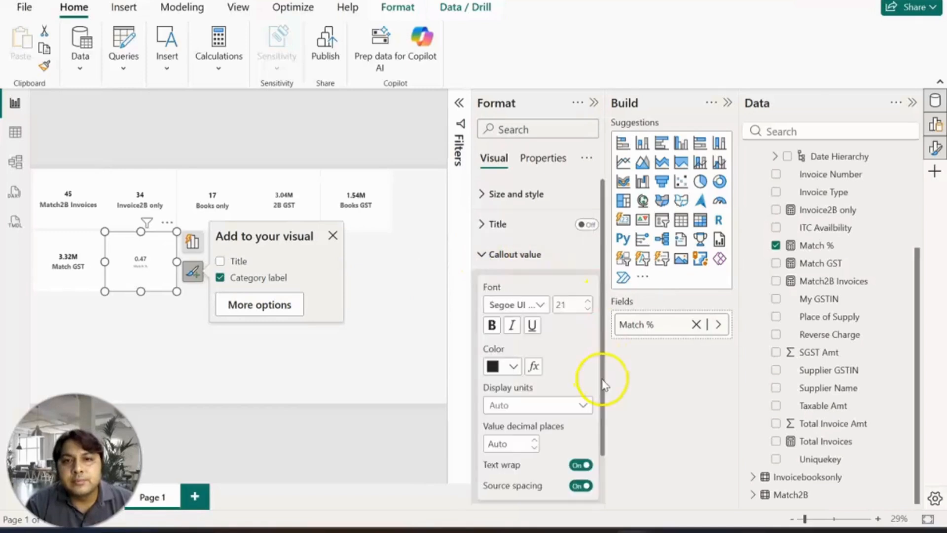
{"action": "scroll", "coordinate": [602, 395], "scroll_direction": "down", "scroll_amount": 1}
{"action": "left_click", "coordinate": [534, 248]}
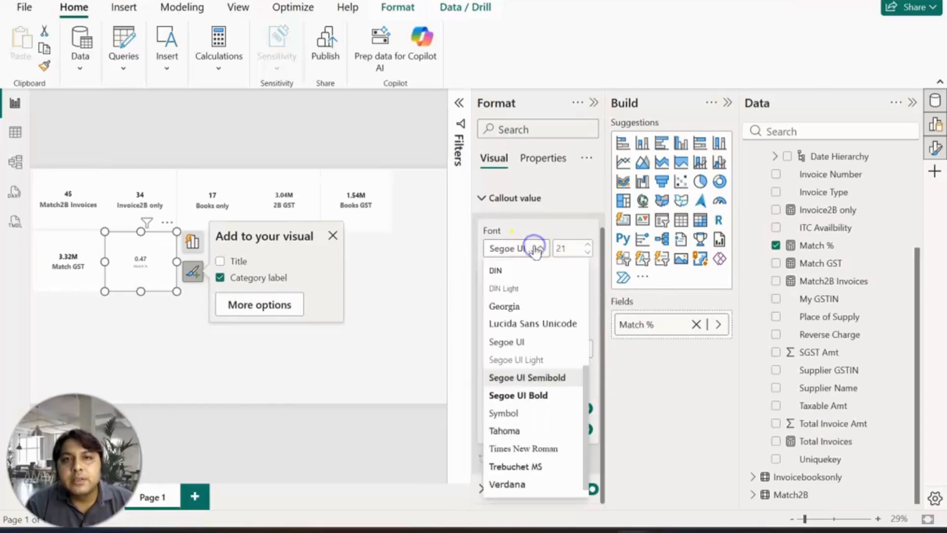
{"action": "left_click", "coordinate": [519, 395]}
{"action": "left_click", "coordinate": [588, 245]}
{"action": "left_click", "coordinate": [587, 244]}
{"action": "left_click", "coordinate": [587, 244]}
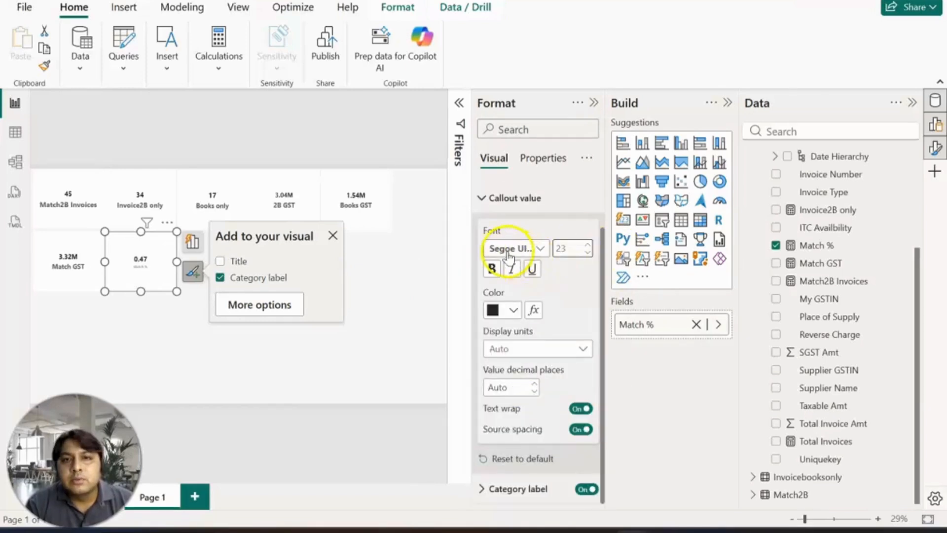
Step: Set the Match % card's category label to Segoe UI Bold and enlarge its text to match the other cards
{"action": "left_click", "coordinate": [494, 197]}
{"action": "left_click", "coordinate": [478, 285]}
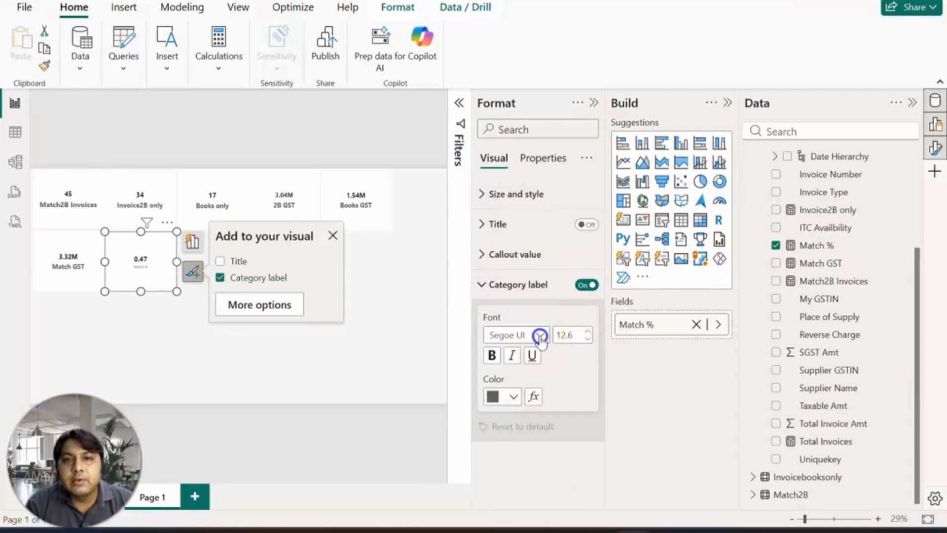
{"action": "left_click", "coordinate": [539, 334]}
{"action": "left_click", "coordinate": [546, 296]}
{"action": "left_click", "coordinate": [588, 329]}
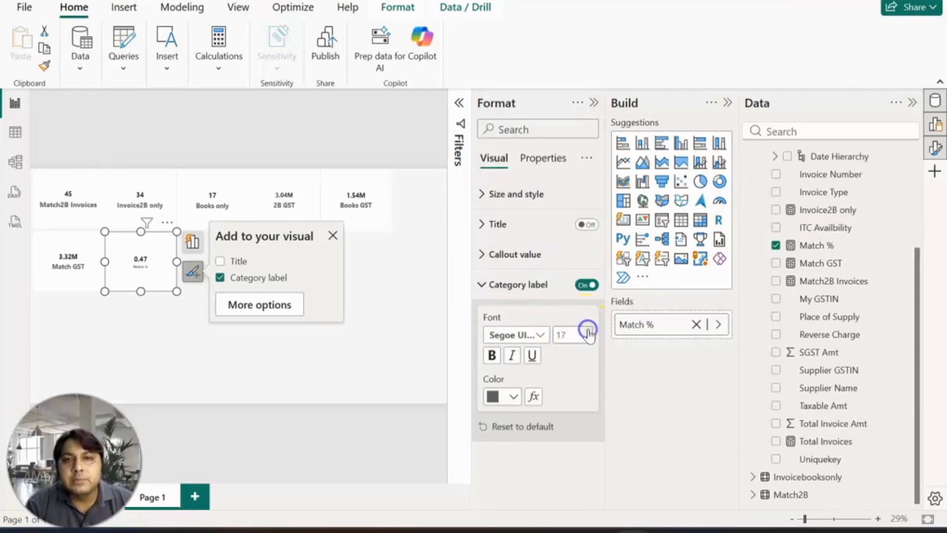
{"action": "left_click", "coordinate": [251, 320]}
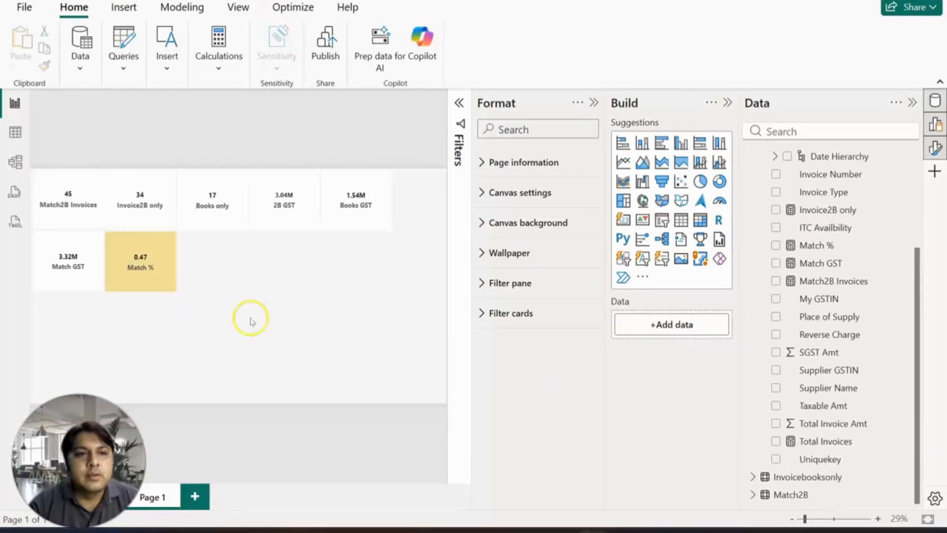
Step: Turn off the Match % card's title and format its value as a percentage with 0 decimal places
{"action": "left_click", "coordinate": [170, 271]}
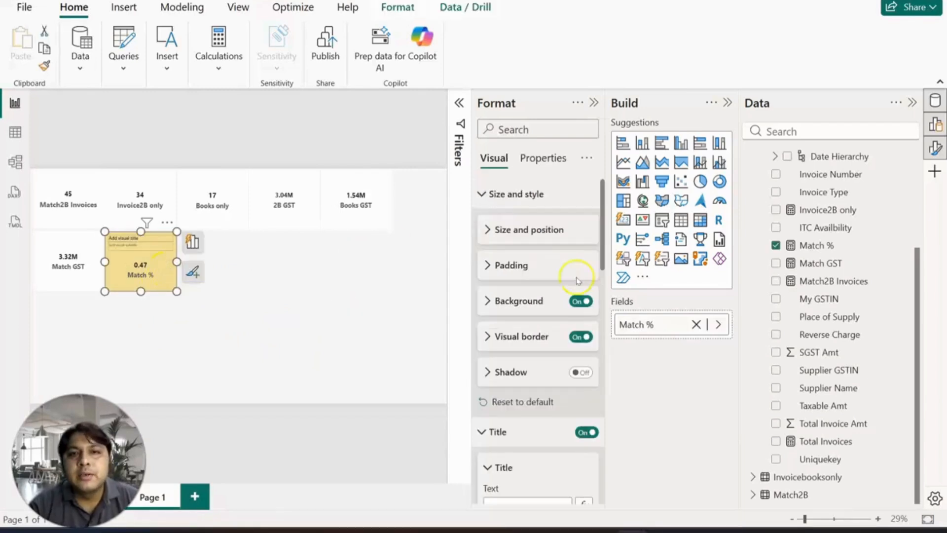
{"action": "left_click", "coordinate": [585, 433]}
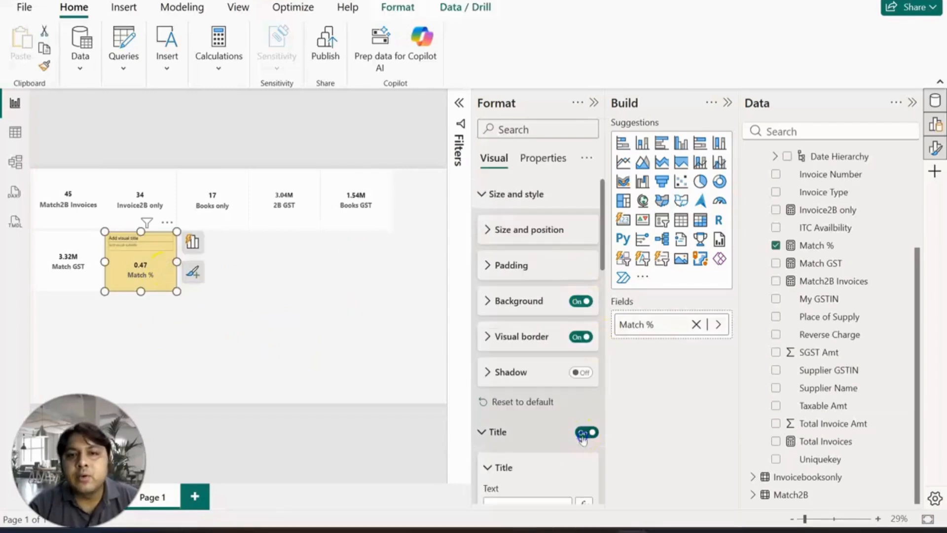
{"action": "left_click", "coordinate": [539, 156]}
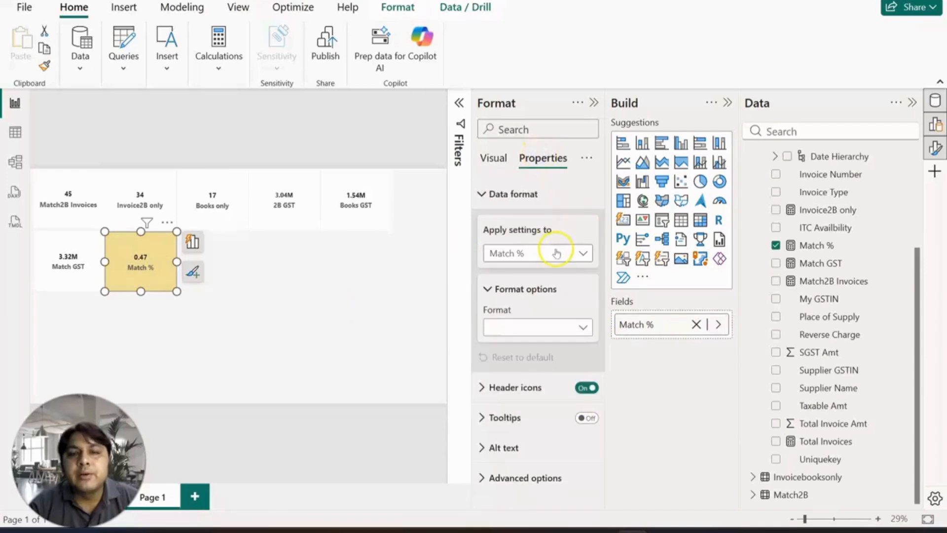
{"action": "left_click", "coordinate": [581, 328]}
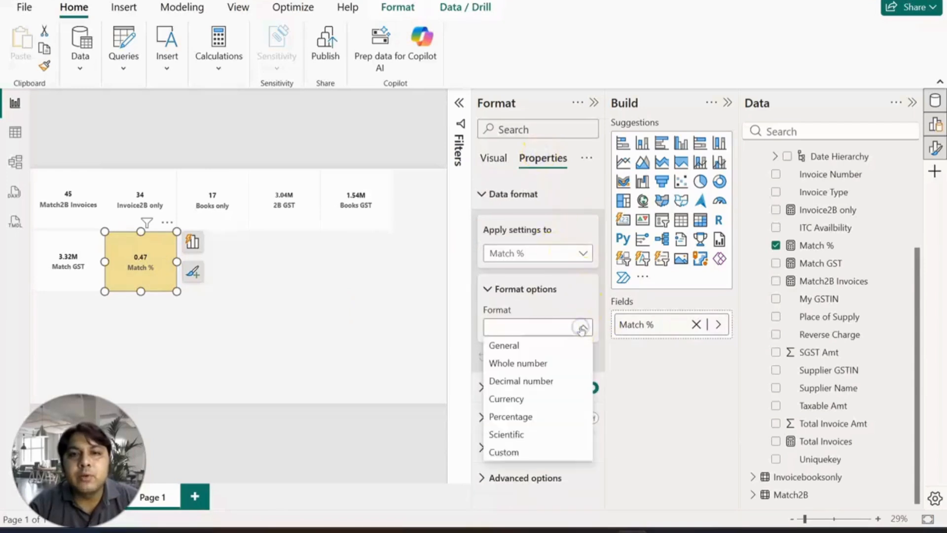
{"action": "left_click", "coordinate": [532, 423]}
{"action": "left_click", "coordinate": [533, 415]}
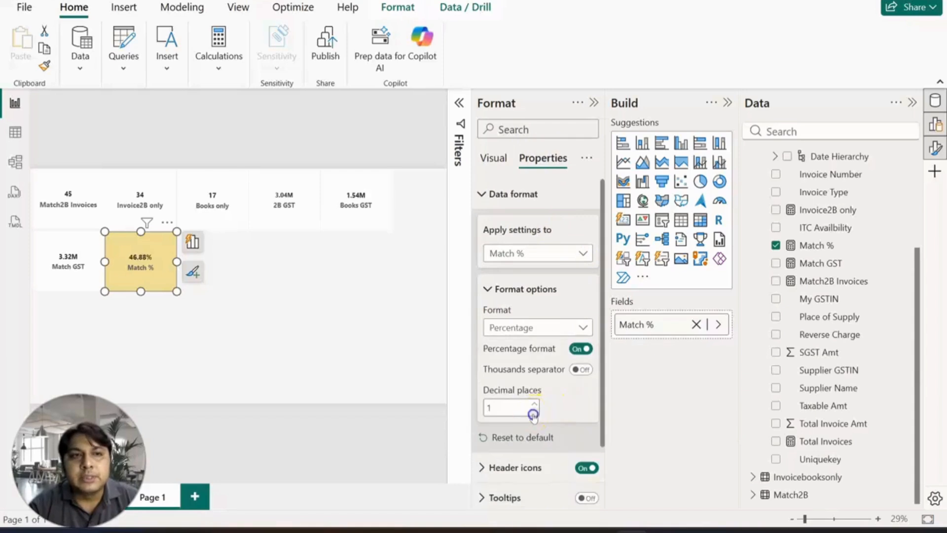
{"action": "left_click", "coordinate": [533, 417]}
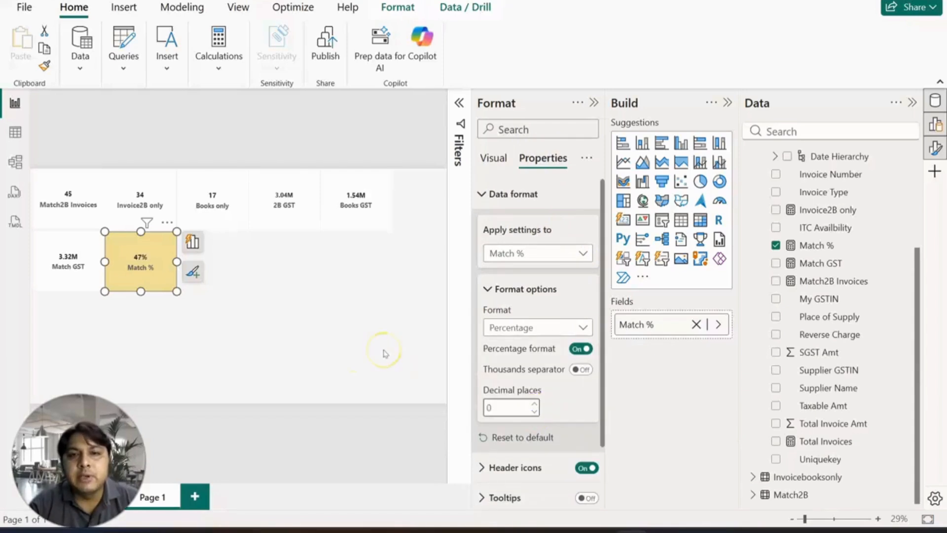
{"action": "left_click", "coordinate": [384, 350]}
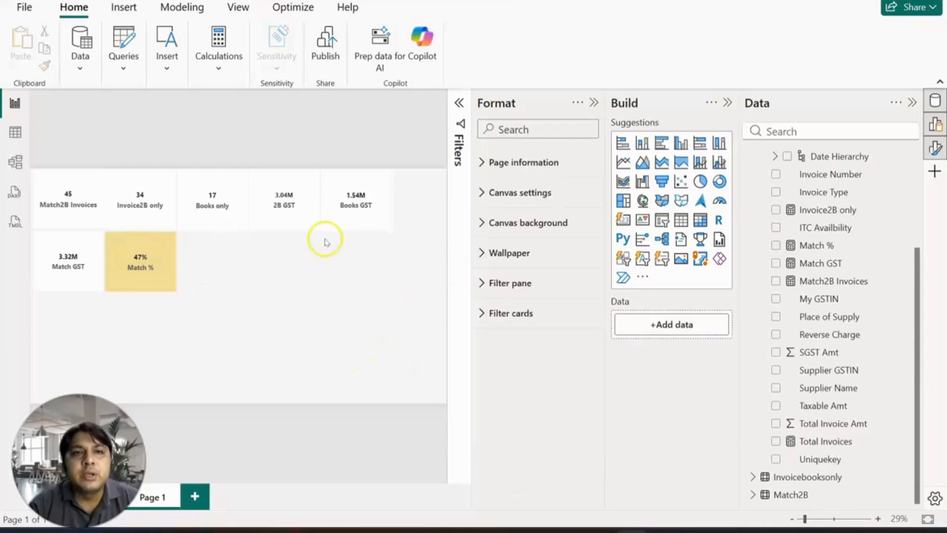
Step: Give the Match2B Invoices card a custom light green background, #B3F96D
{"action": "left_click", "coordinate": [76, 198]}
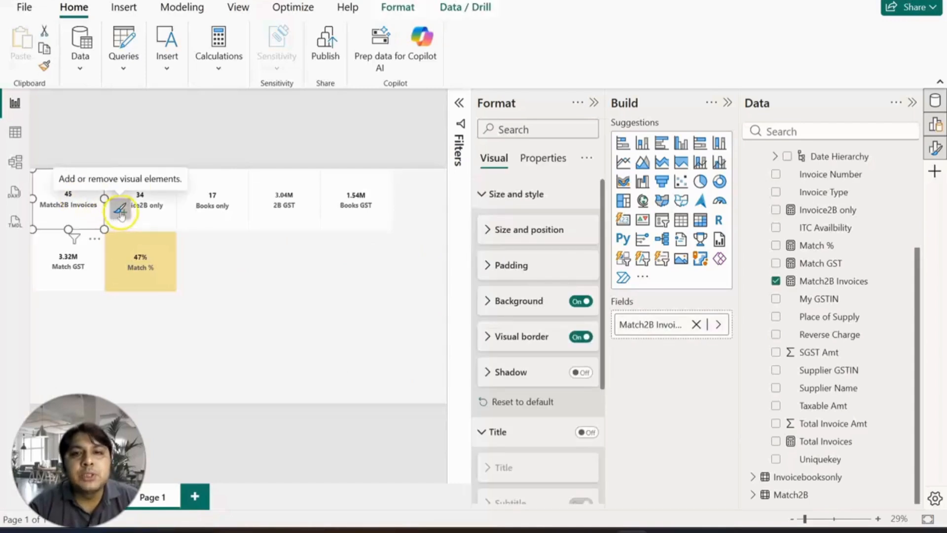
{"action": "left_click", "coordinate": [489, 301]}
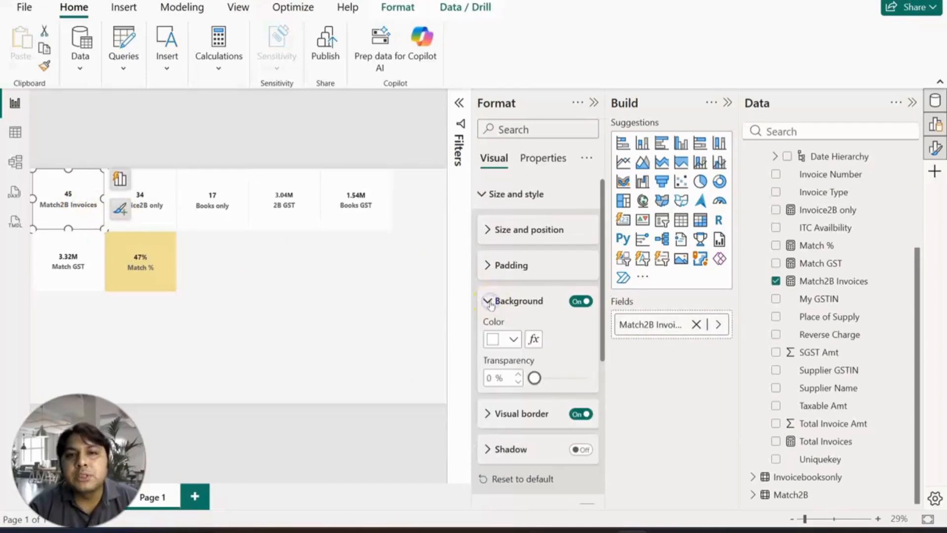
{"action": "left_click", "coordinate": [514, 340]}
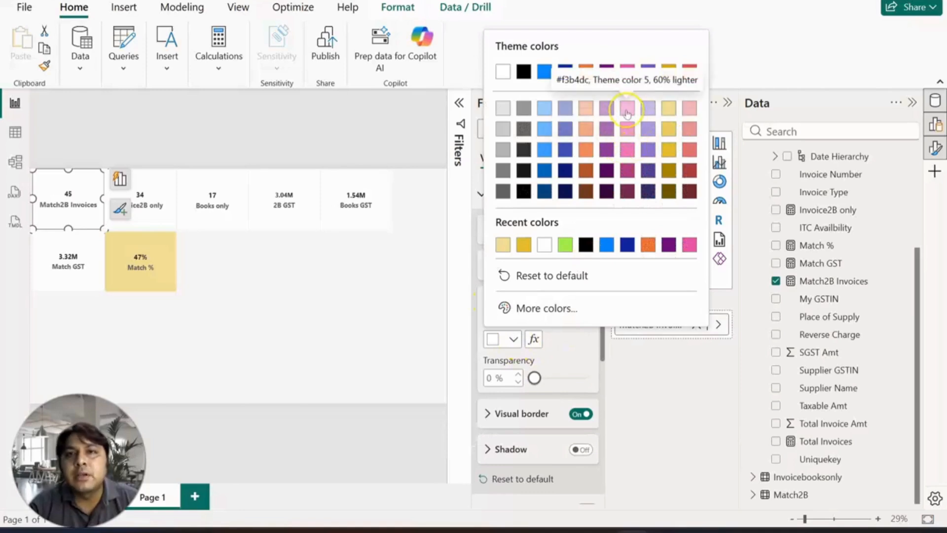
{"action": "left_click", "coordinate": [566, 276]}
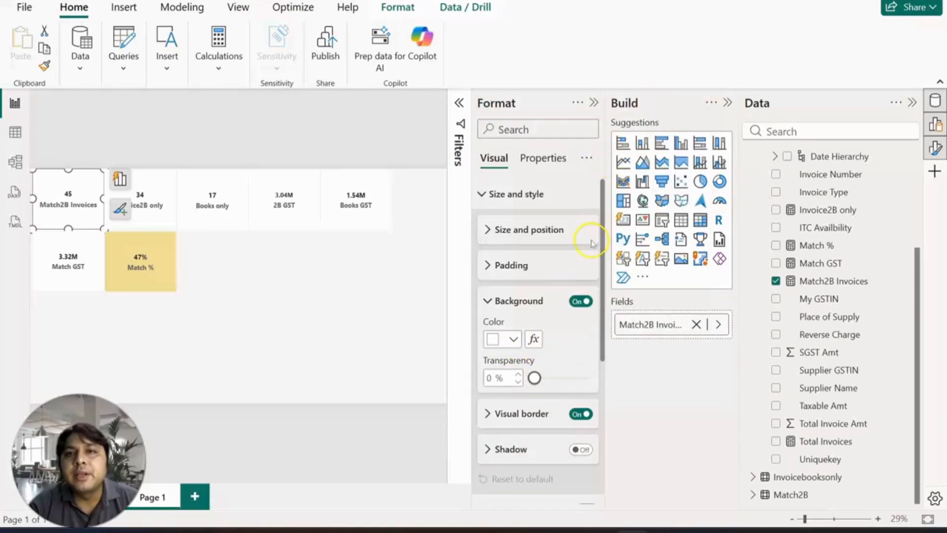
{"action": "left_click", "coordinate": [510, 339]}
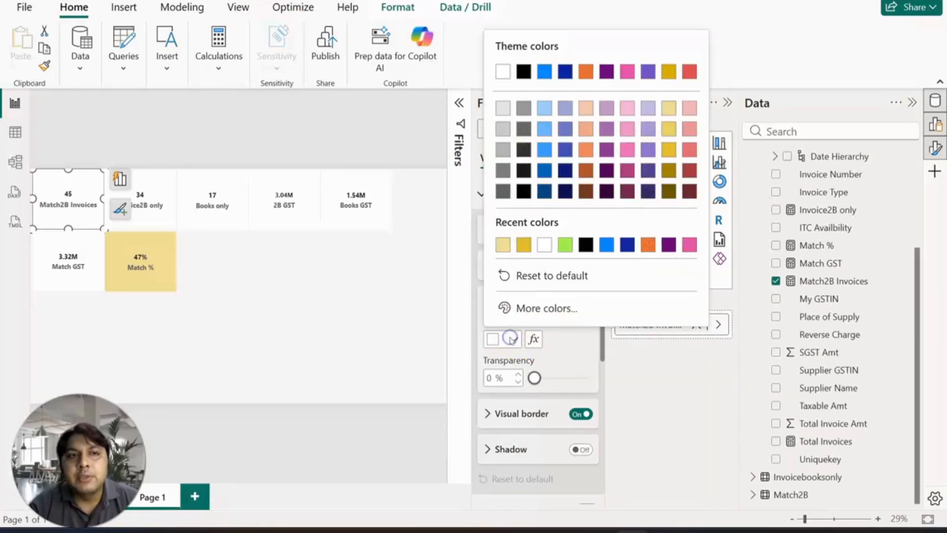
{"action": "left_click", "coordinate": [536, 317]}
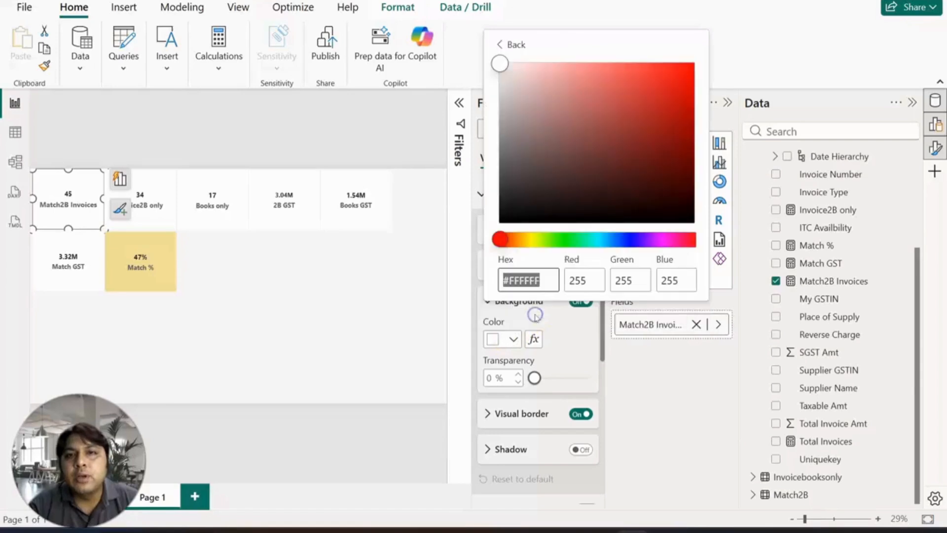
{"action": "left_click", "coordinate": [540, 242]}
{"action": "left_click", "coordinate": [608, 67]}
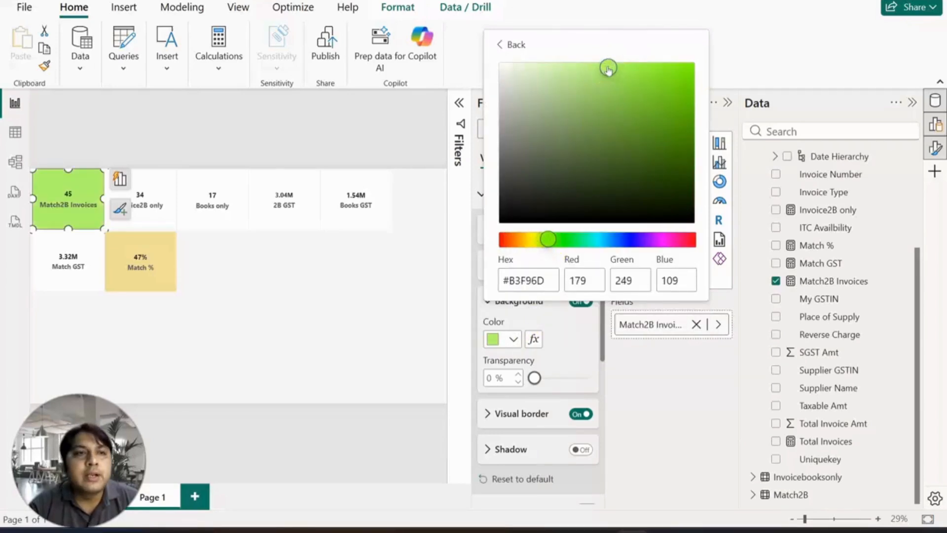
{"action": "left_click", "coordinate": [147, 205]}
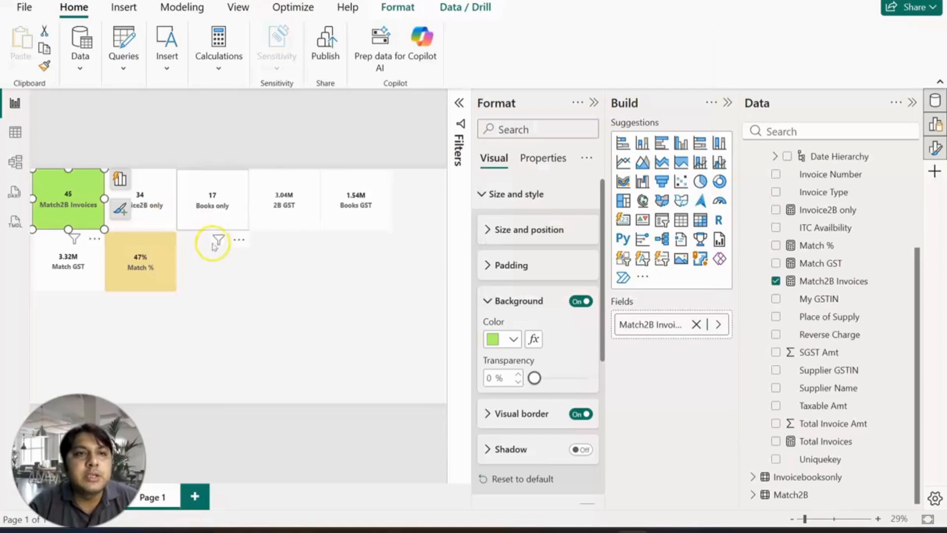
Step: Set the Invoice2B only card's background to light orange and the Books only card's background to light pink
{"action": "left_click", "coordinate": [221, 250]}
{"action": "left_click", "coordinate": [148, 213]}
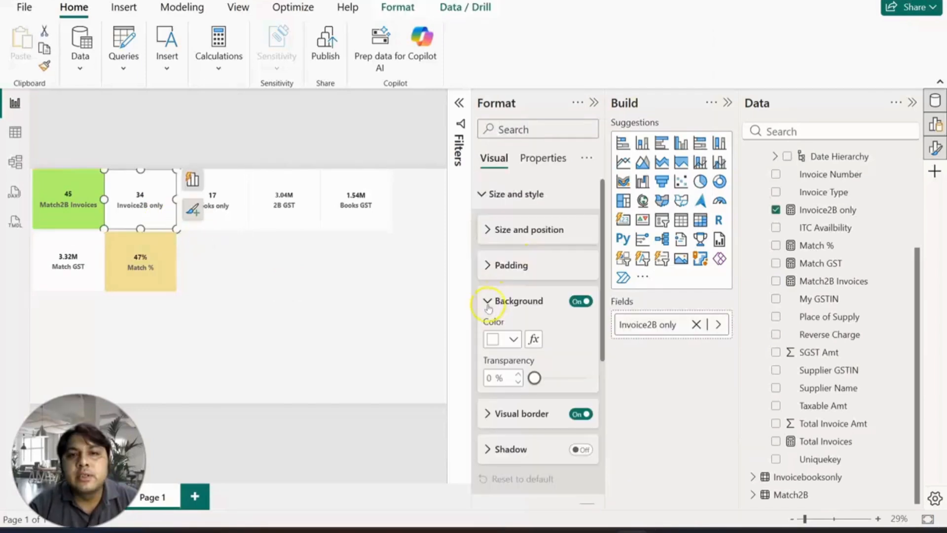
{"action": "left_click", "coordinate": [513, 342]}
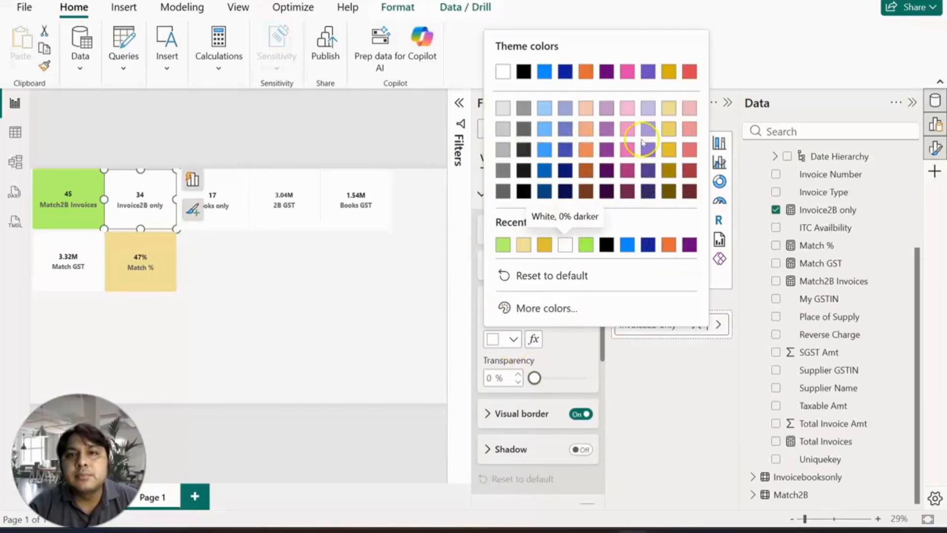
{"action": "left_click", "coordinate": [588, 110]}
{"action": "left_click", "coordinate": [227, 217]}
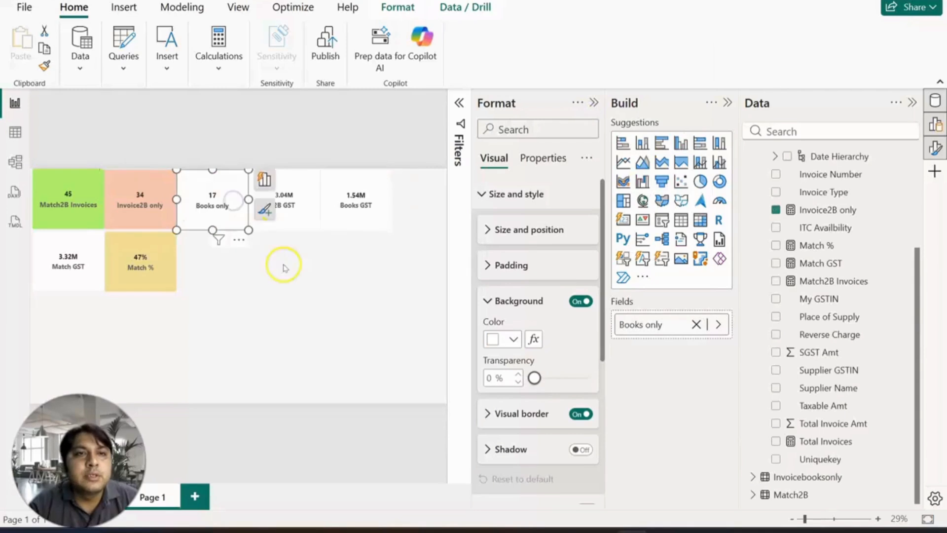
{"action": "left_click", "coordinate": [513, 340]}
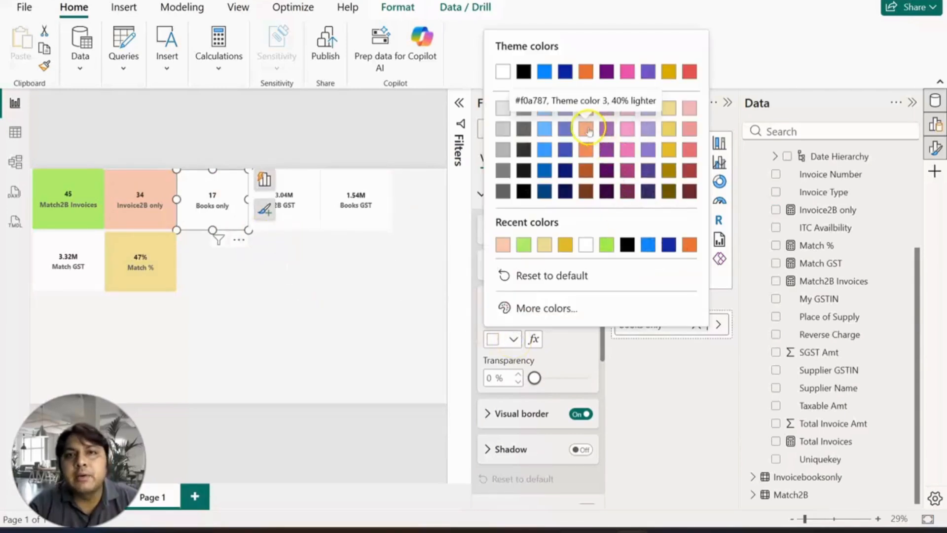
{"action": "left_click", "coordinate": [627, 129]}
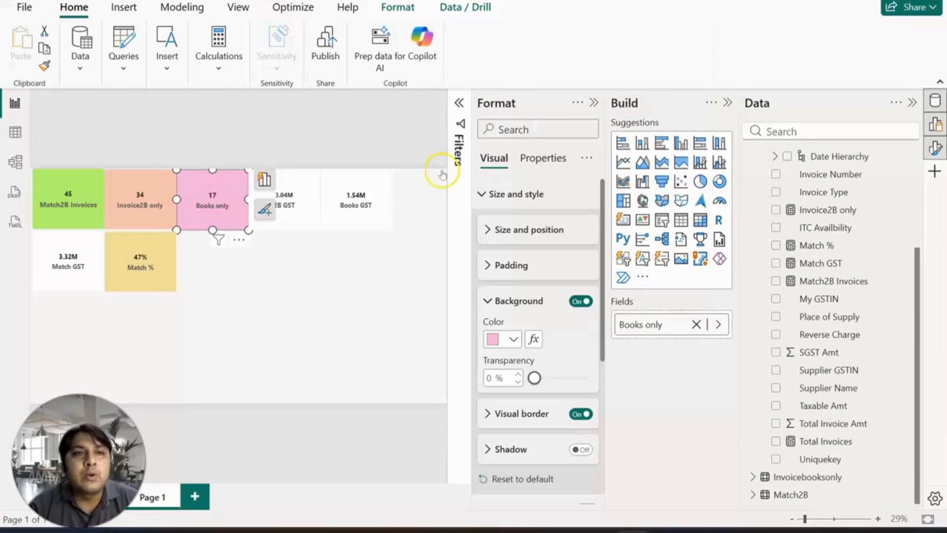
Step: Set the 2B GST card's background to light gold and the Books GST card's background to light red
{"action": "left_click", "coordinate": [297, 213]}
{"action": "left_click", "coordinate": [513, 338]}
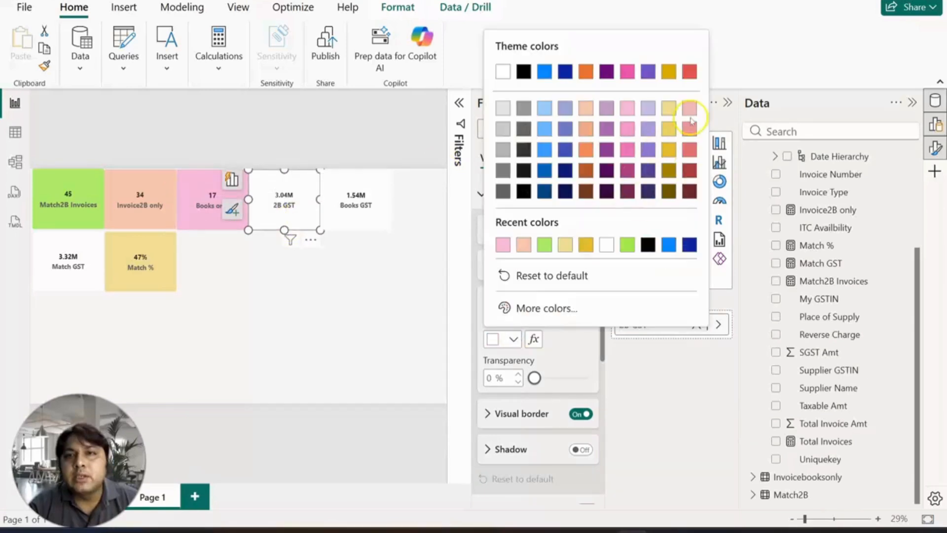
{"action": "left_click", "coordinate": [670, 127]}
{"action": "left_click", "coordinate": [371, 215]}
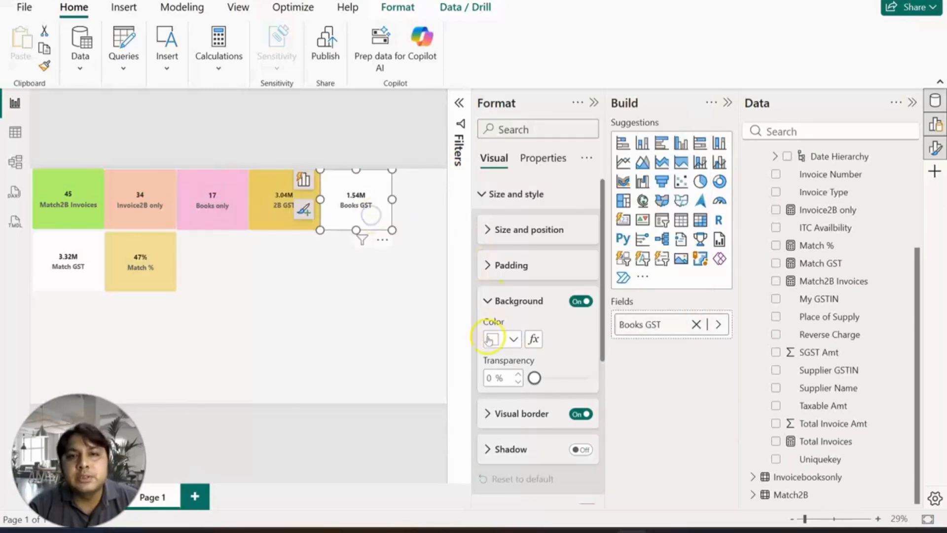
{"action": "left_click", "coordinate": [513, 339]}
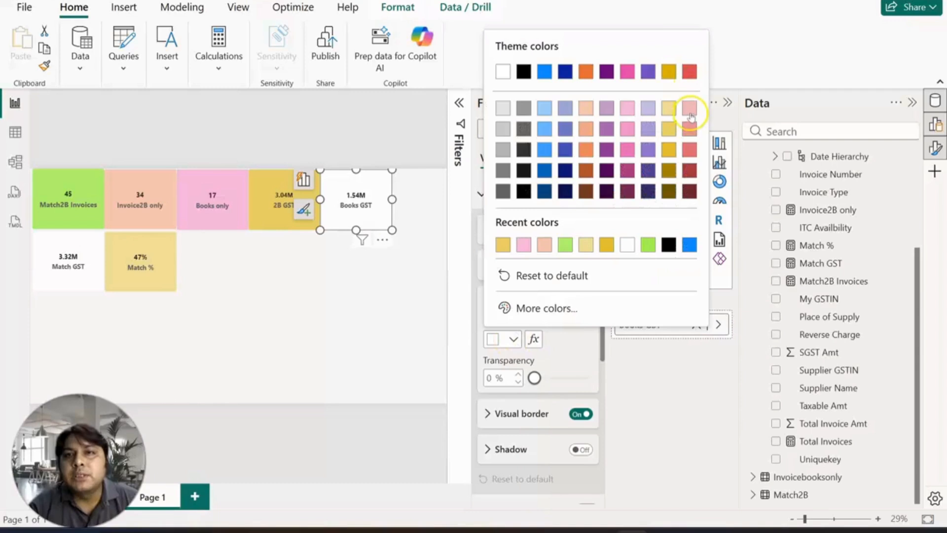
{"action": "left_click", "coordinate": [689, 111]}
Step: Set the Match GST card's background to light purple
{"action": "left_click", "coordinate": [55, 274]}
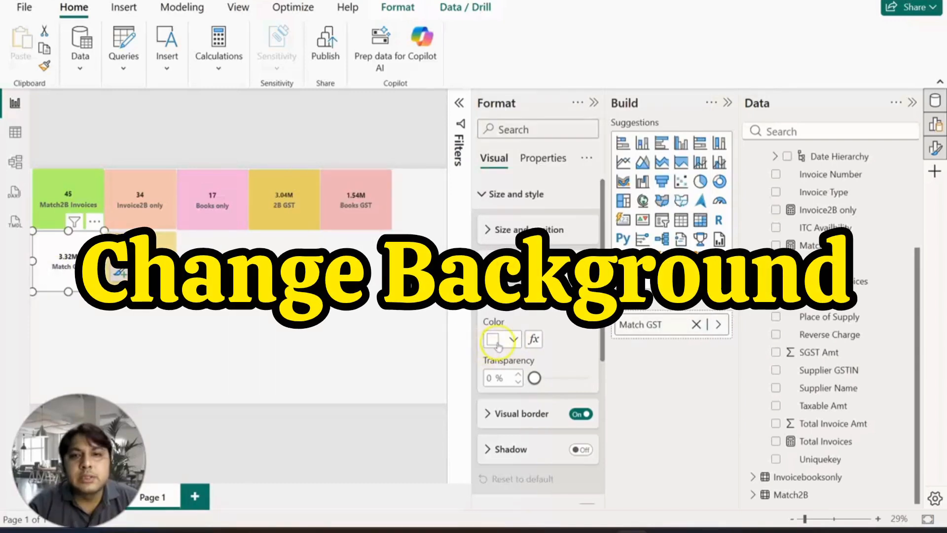
{"action": "left_click", "coordinate": [515, 340]}
{"action": "left_click", "coordinate": [651, 206]}
{"action": "left_click", "coordinate": [311, 299]}
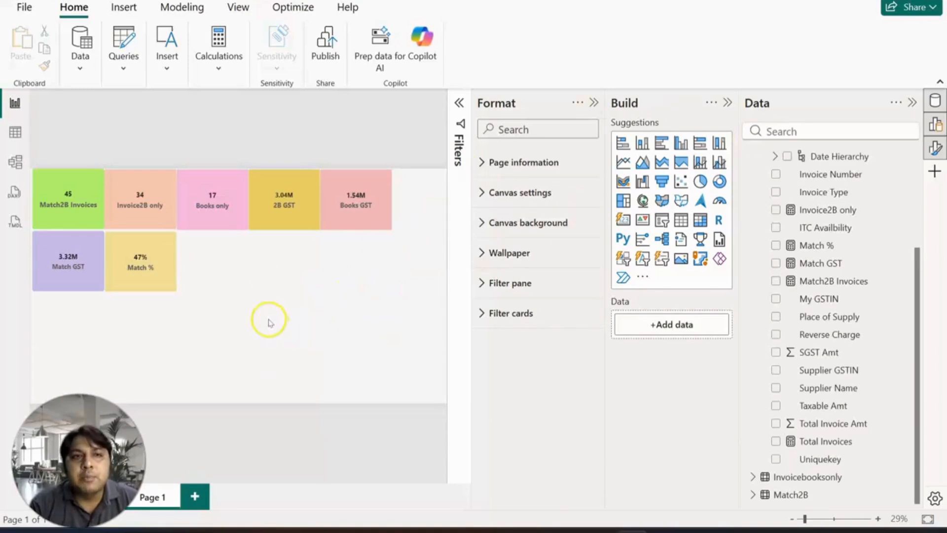
Step: Insert a clustered column chart below the cards and add My GSTIN from the Match2B table to it
{"action": "left_click", "coordinate": [680, 144]}
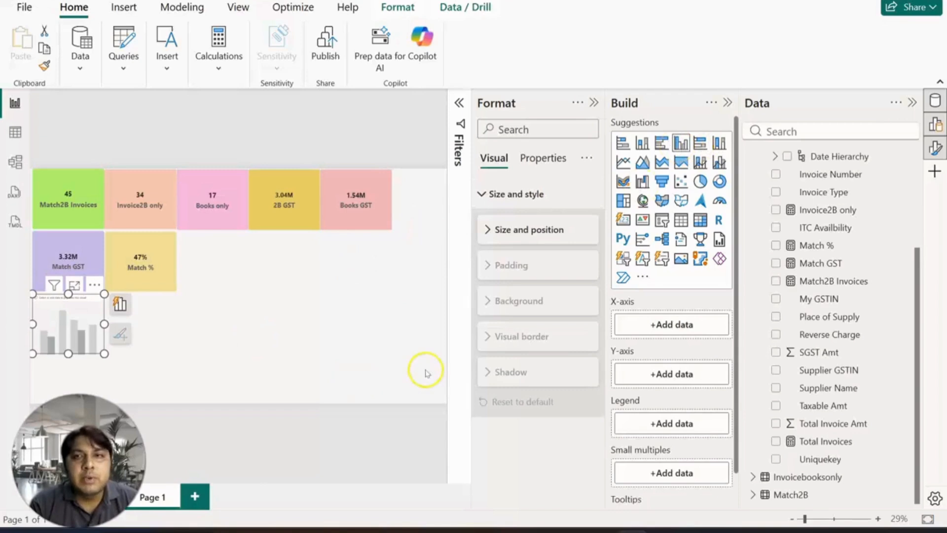
{"action": "left_click_drag", "start_coordinate": [916, 304], "coordinate": [923, 177]}
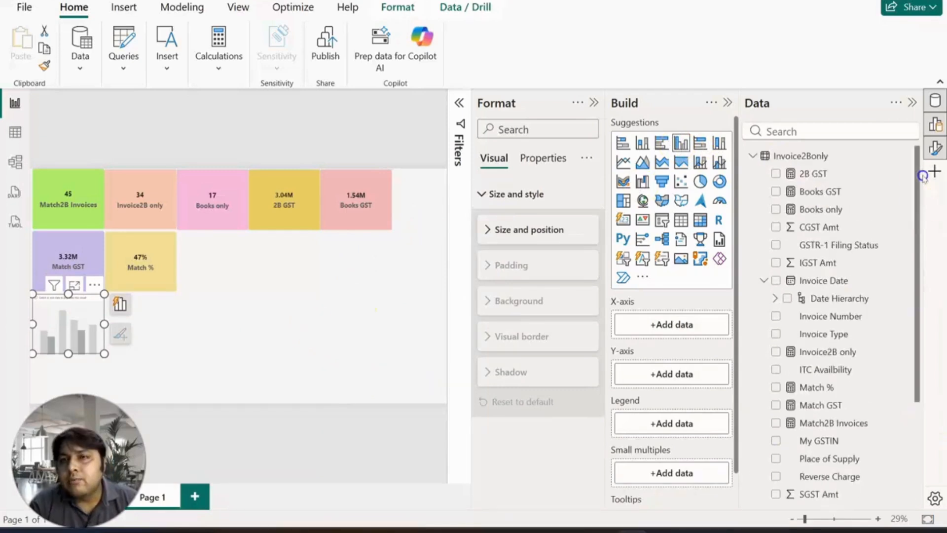
{"action": "left_click", "coordinate": [761, 157]}
{"action": "left_click", "coordinate": [754, 192]}
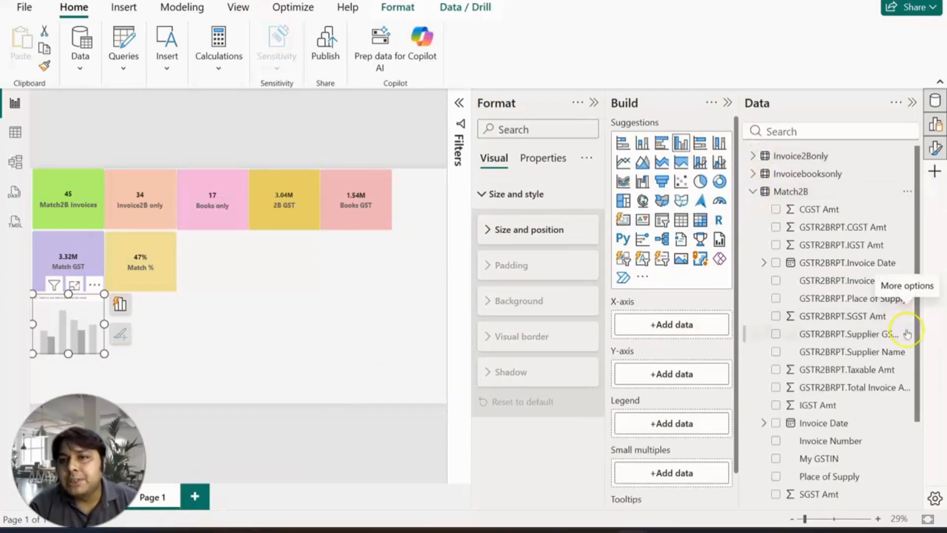
{"action": "scroll", "coordinate": [838, 365], "scroll_direction": "down", "scroll_amount": 3}
{"action": "left_click", "coordinate": [775, 368]}
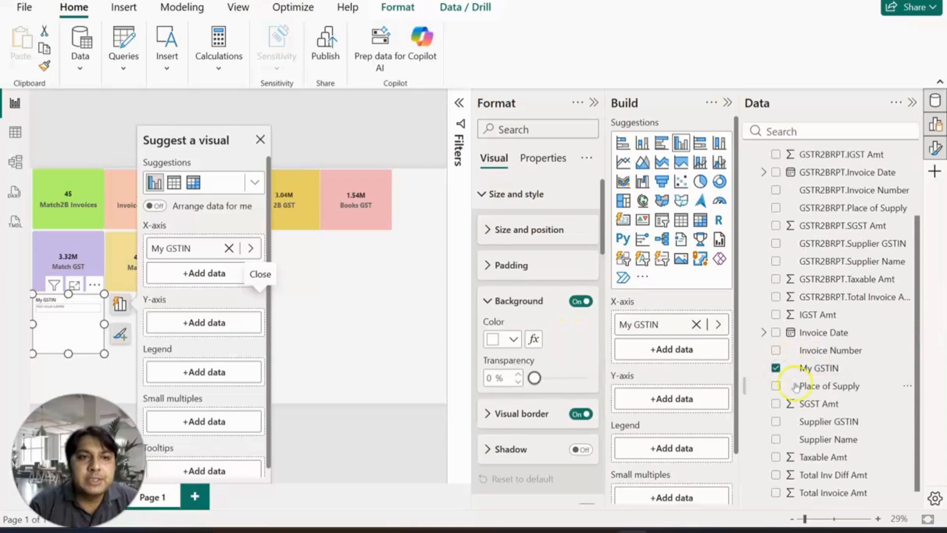
Step: Turn on automatic data arrangement for the chart and add Total Invoice Amt from the Match2B table
{"action": "left_click", "coordinate": [156, 207]}
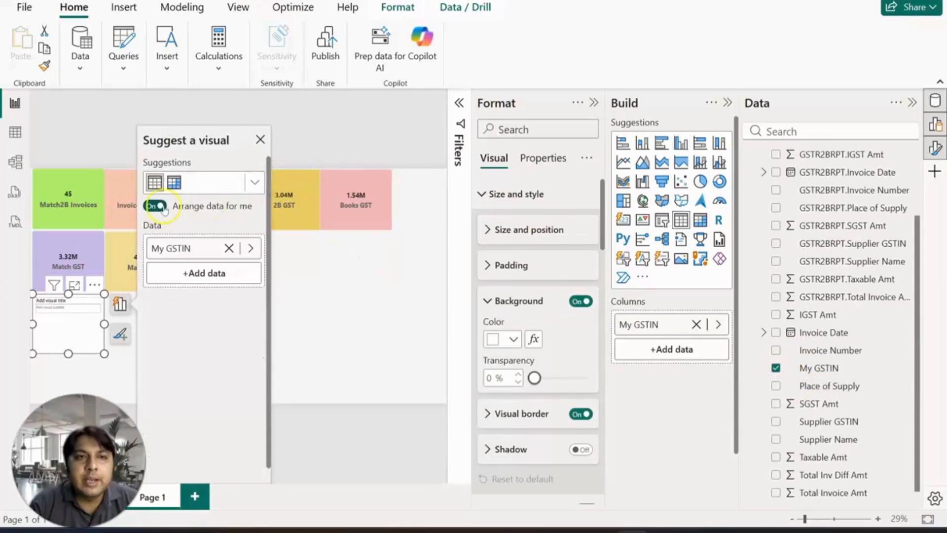
{"action": "left_click_drag", "start_coordinate": [918, 387], "coordinate": [916, 446]}
{"action": "left_click", "coordinate": [775, 477]}
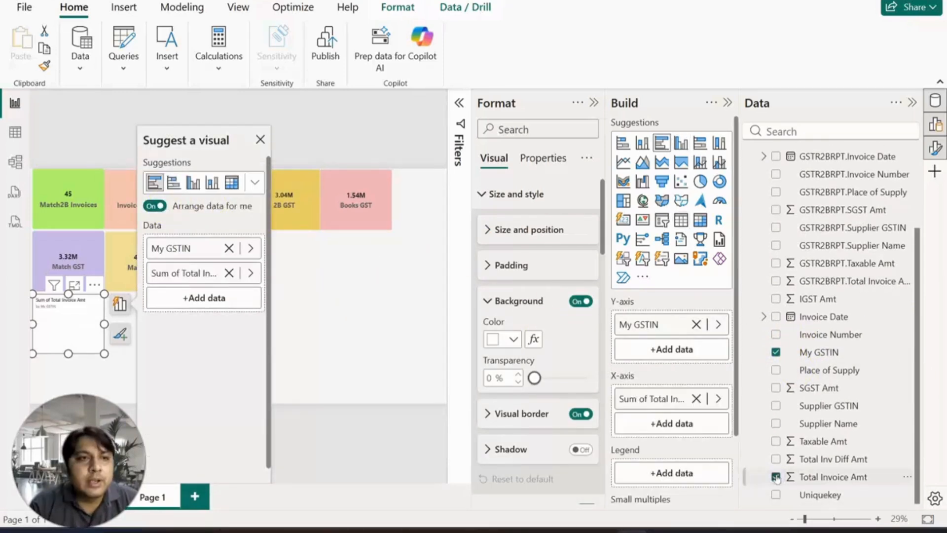
{"action": "left_click", "coordinate": [391, 342]}
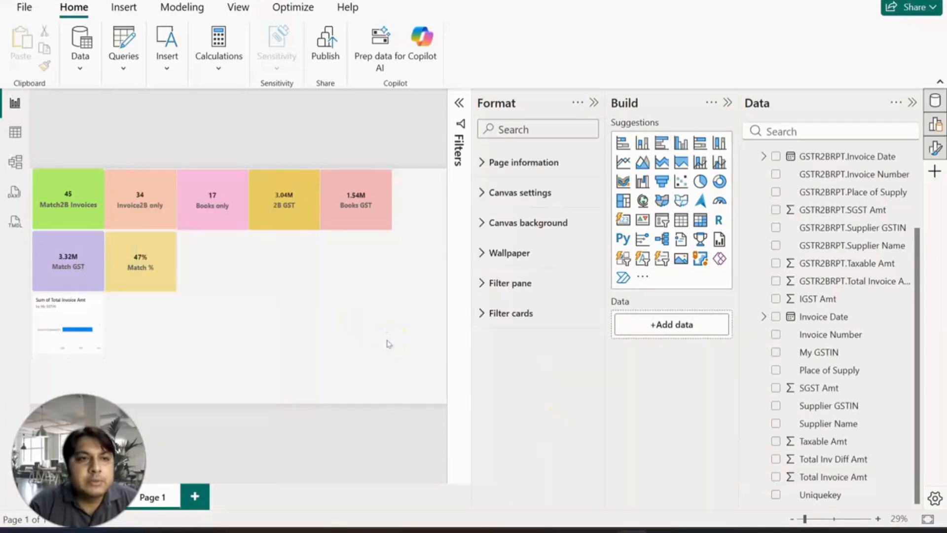
Step: Set the My GSTIN chart's background to light grey
{"action": "left_click", "coordinate": [78, 315]}
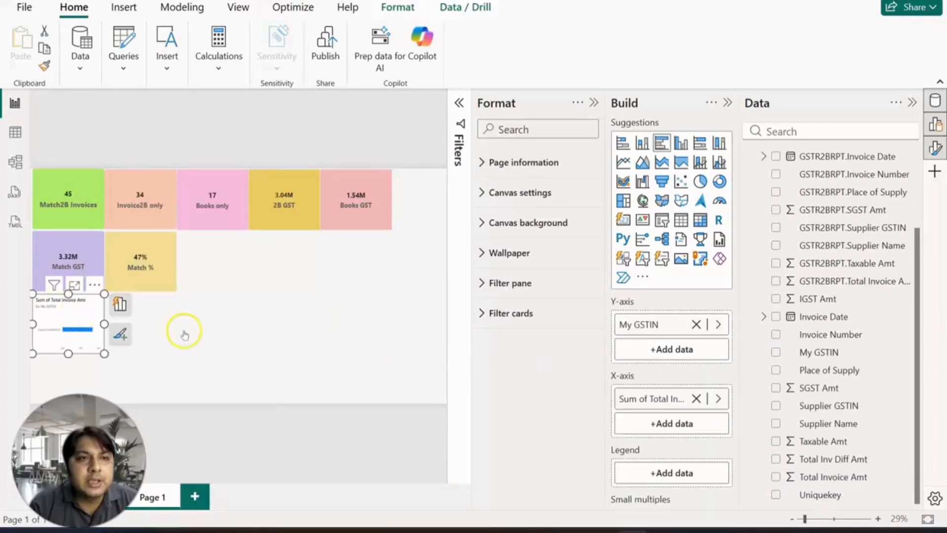
{"action": "left_click", "coordinate": [121, 334]}
{"action": "left_click", "coordinate": [513, 339]}
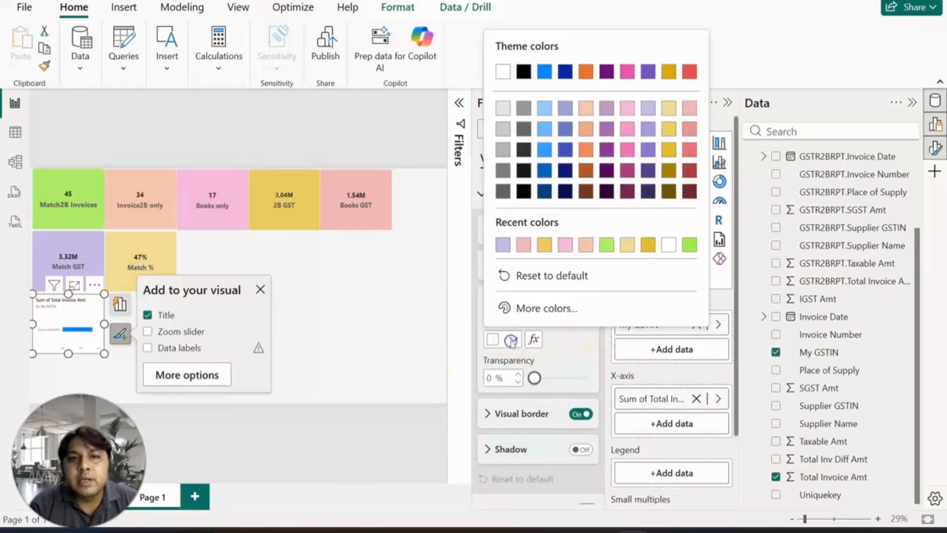
{"action": "left_click", "coordinate": [629, 246]}
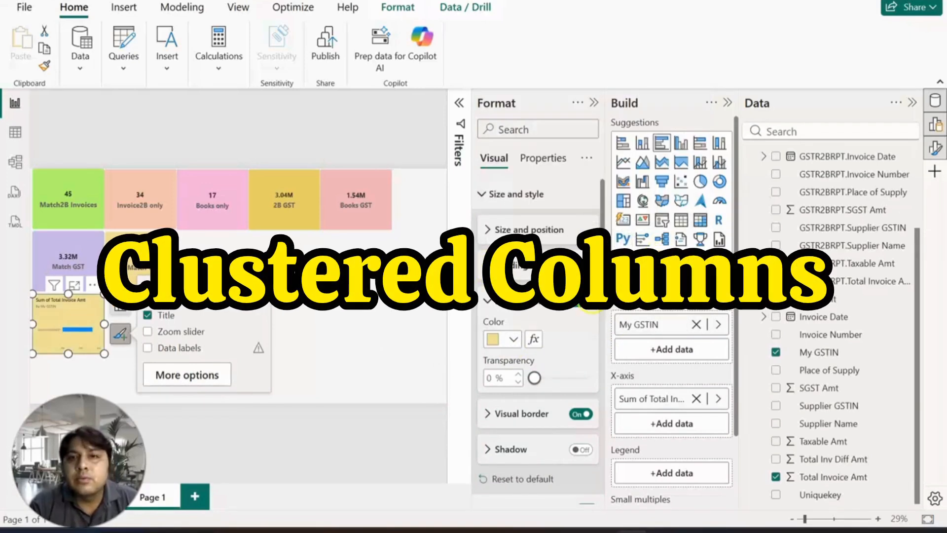
{"action": "left_click", "coordinate": [514, 340]}
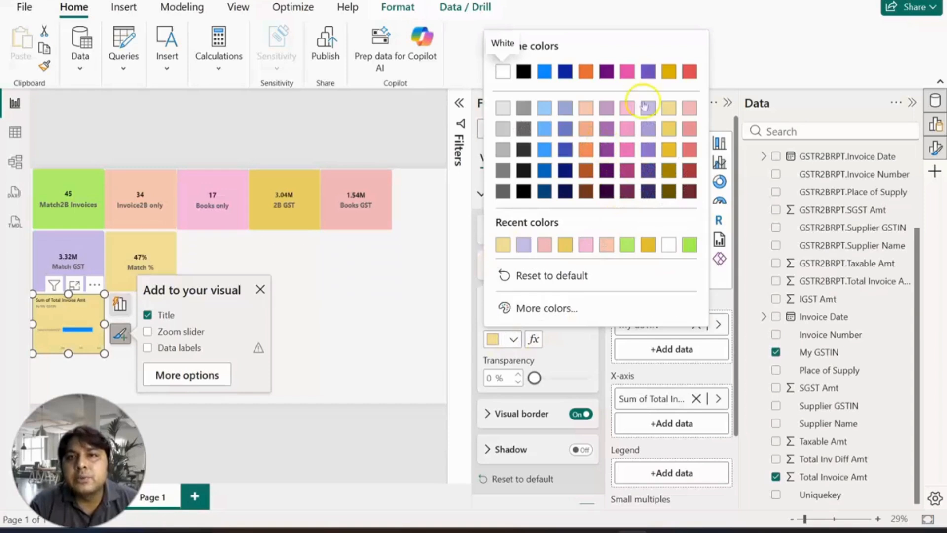
{"action": "left_click", "coordinate": [503, 109]}
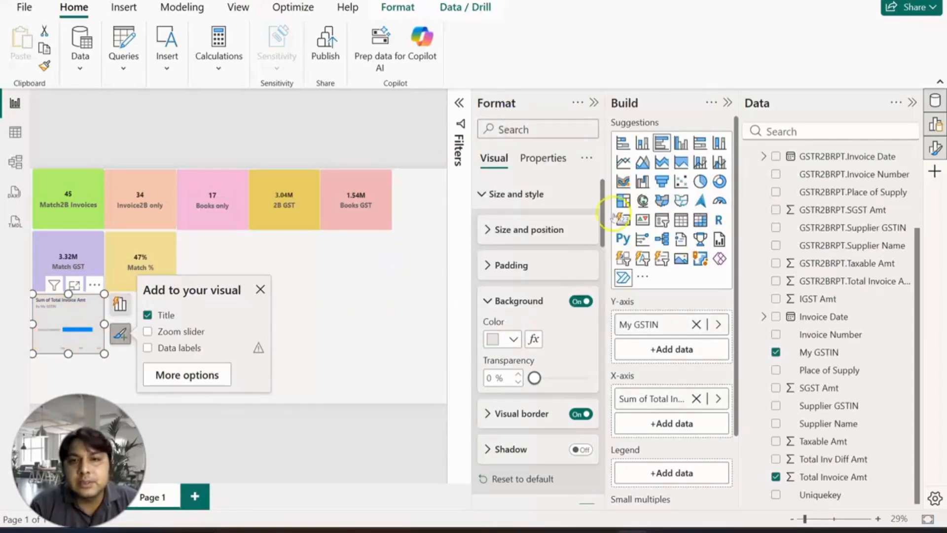
Step: Change the My GSTIN chart's title text to "Branch wise Invoice count"
{"action": "scroll", "coordinate": [586, 282], "scroll_direction": "down", "scroll_amount": 5}
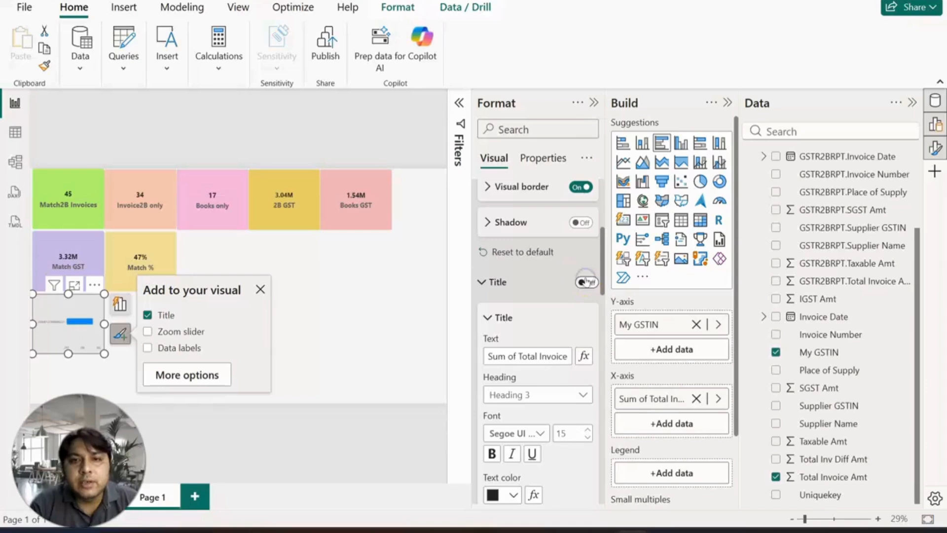
{"action": "left_click", "coordinate": [506, 354]}
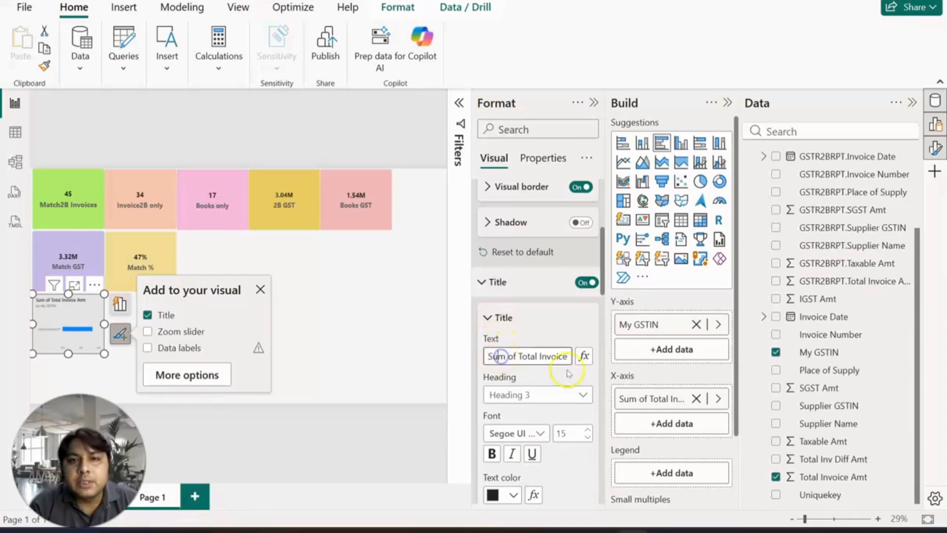
{"action": "type", "text": "Branch wise Sum of"}
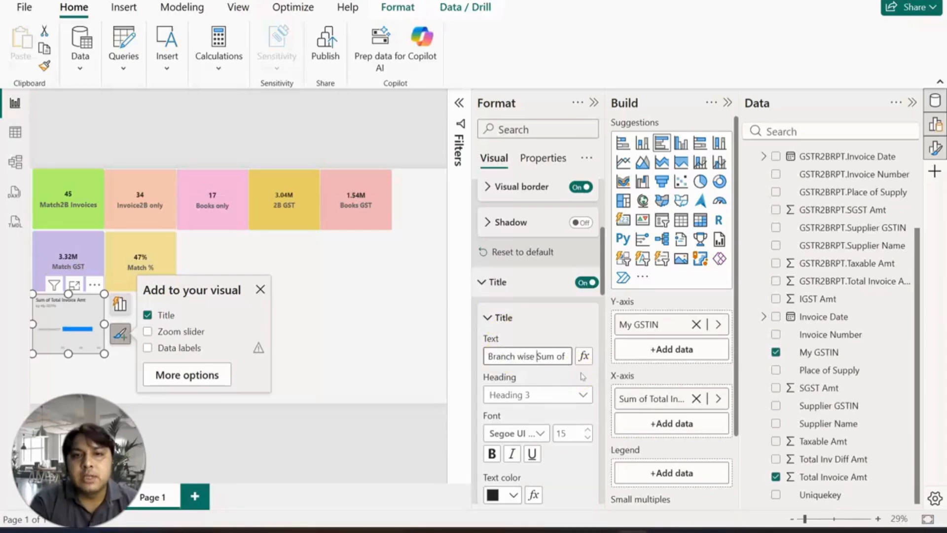
{"action": "type", "text": "Invoice count"}
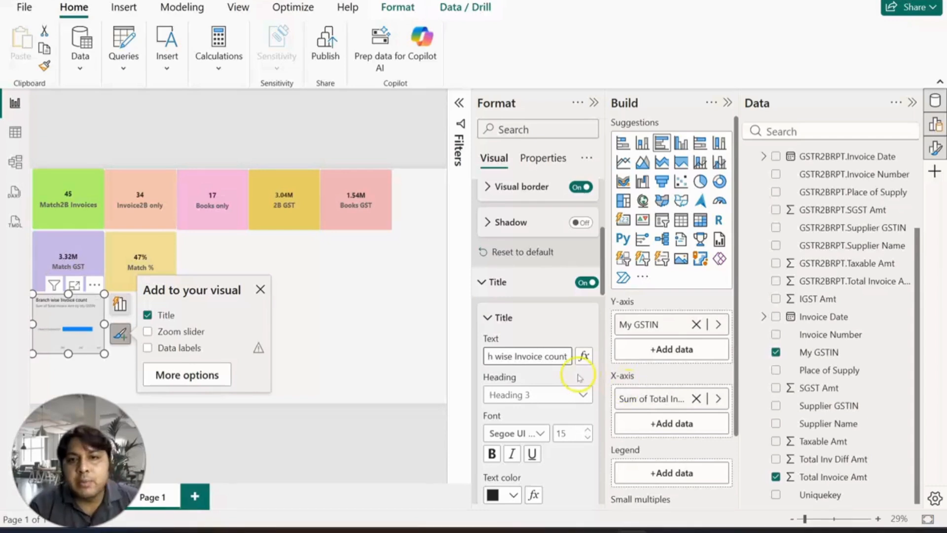
{"action": "left_click", "coordinate": [576, 381]}
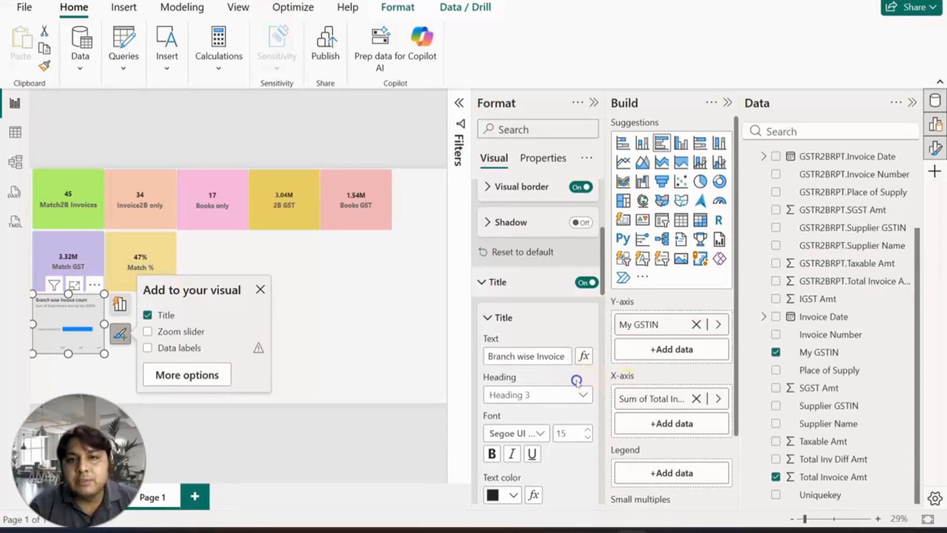
Step: Make the Branch wise Invoice count title bold and turn off the chart's subtitle
{"action": "left_click", "coordinate": [540, 433]}
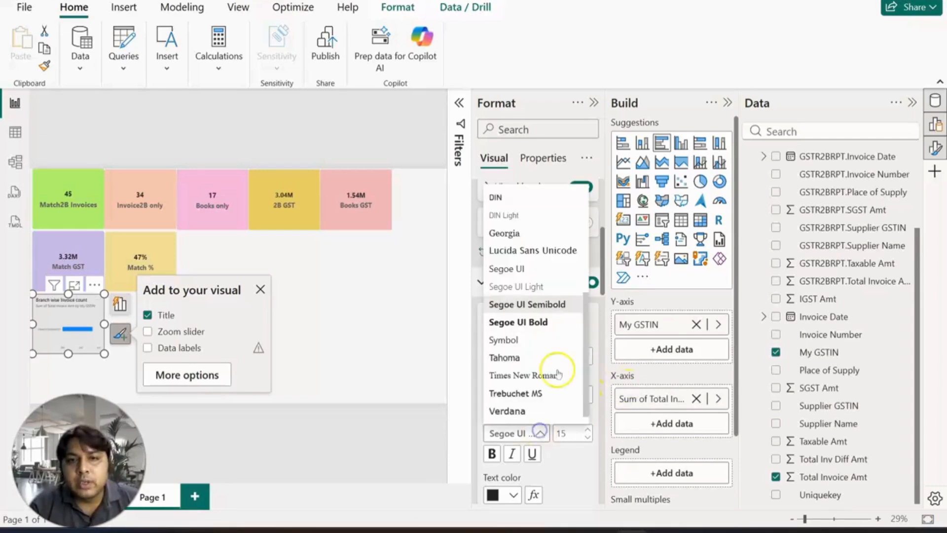
{"action": "left_click", "coordinate": [537, 383]}
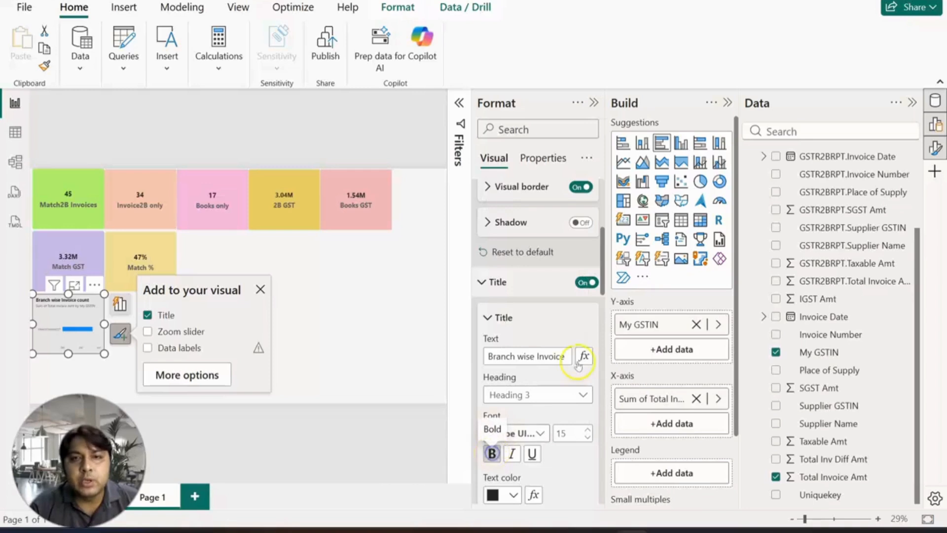
{"action": "left_click_drag", "start_coordinate": [601, 283], "coordinate": [601, 354]}
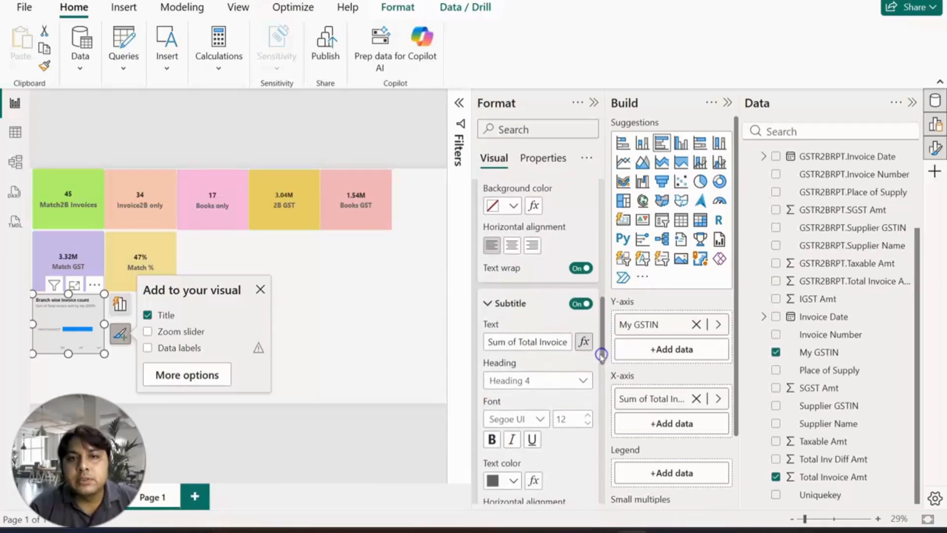
{"action": "left_click", "coordinate": [582, 304]}
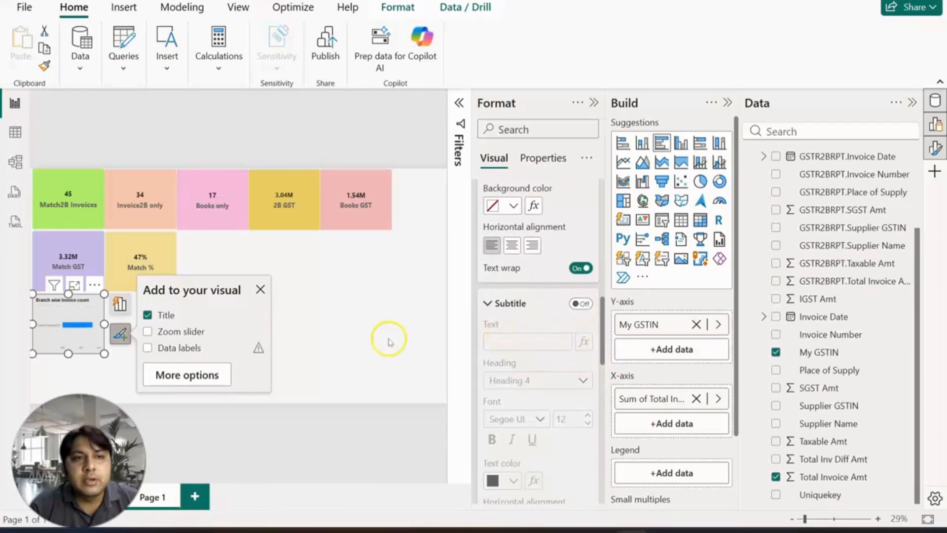
{"action": "left_click", "coordinate": [387, 323]}
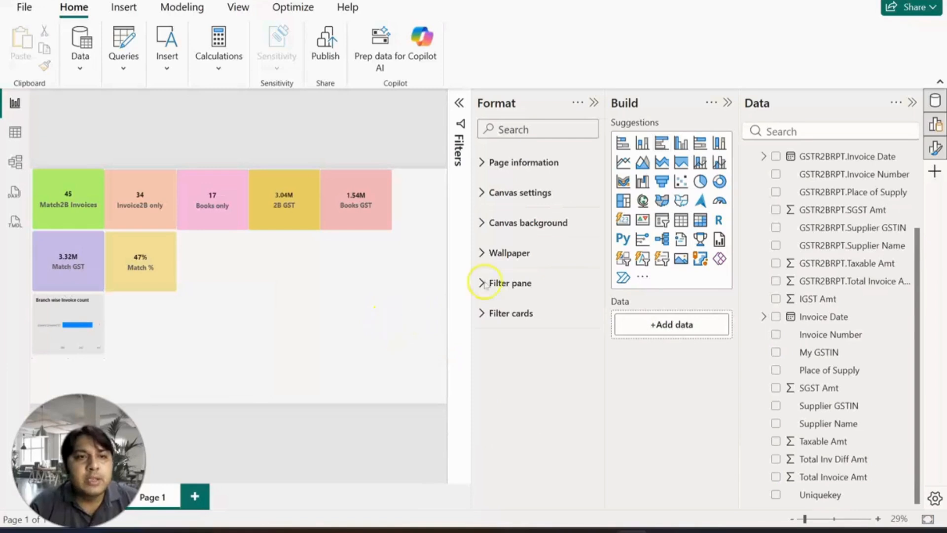
Step: Insert a clustered bar chart of Total Invoice Amt by Supplier GSTIN from Match2B, with automatic data arrangement on
{"action": "left_click", "coordinate": [662, 143]}
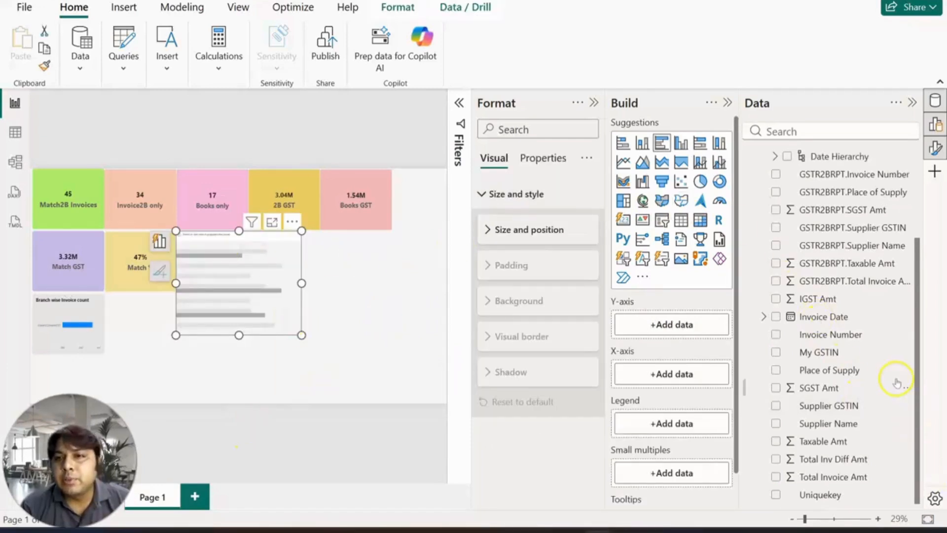
{"action": "left_click", "coordinate": [811, 410]}
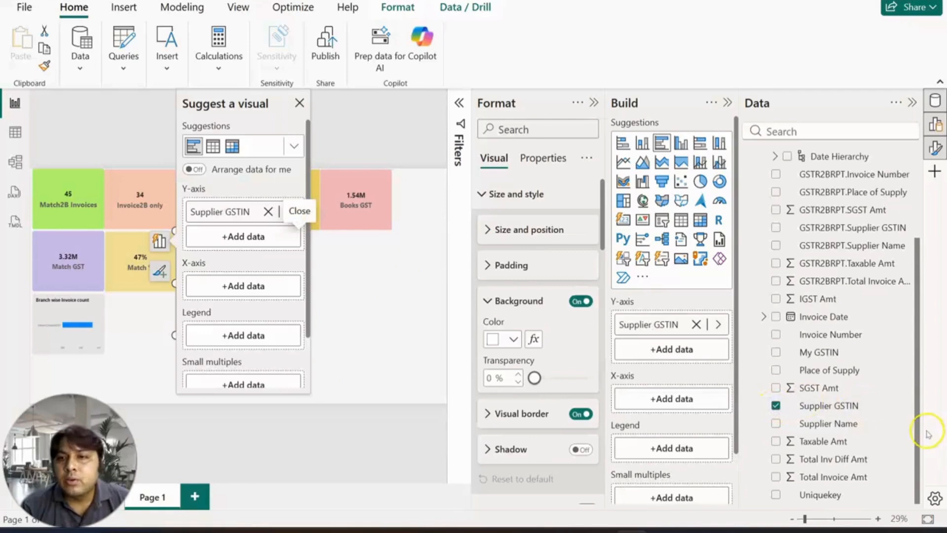
{"action": "left_click", "coordinate": [784, 481]}
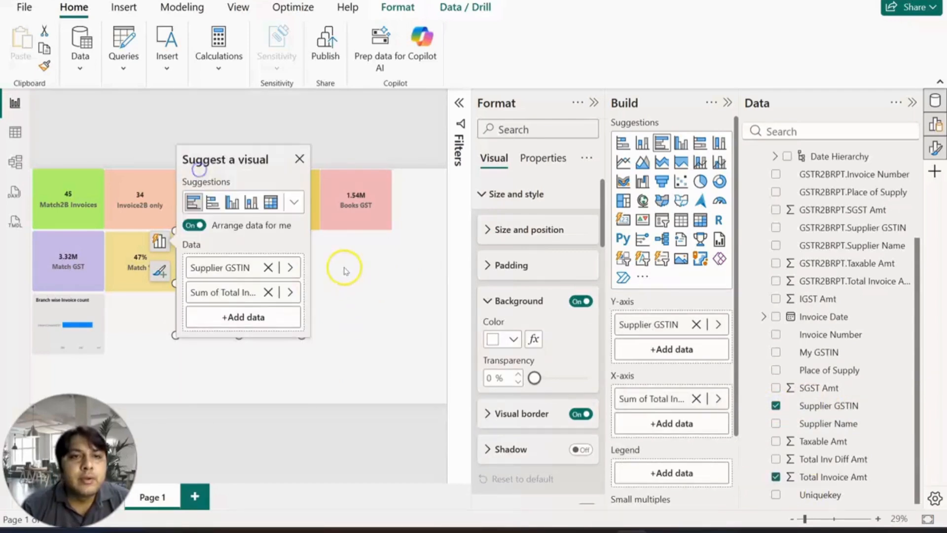
{"action": "left_click", "coordinate": [299, 159]}
Step: Apply a Top N filter on Supplier GSTIN to the new bar chart, showing the top 10 by First Supplier GSTIN
{"action": "left_click", "coordinate": [460, 113]}
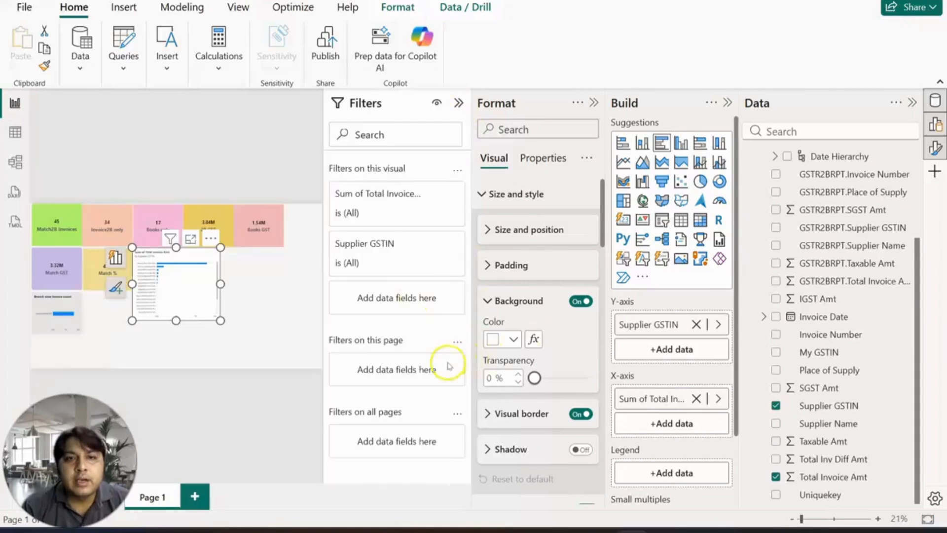
{"action": "left_click", "coordinate": [453, 269]}
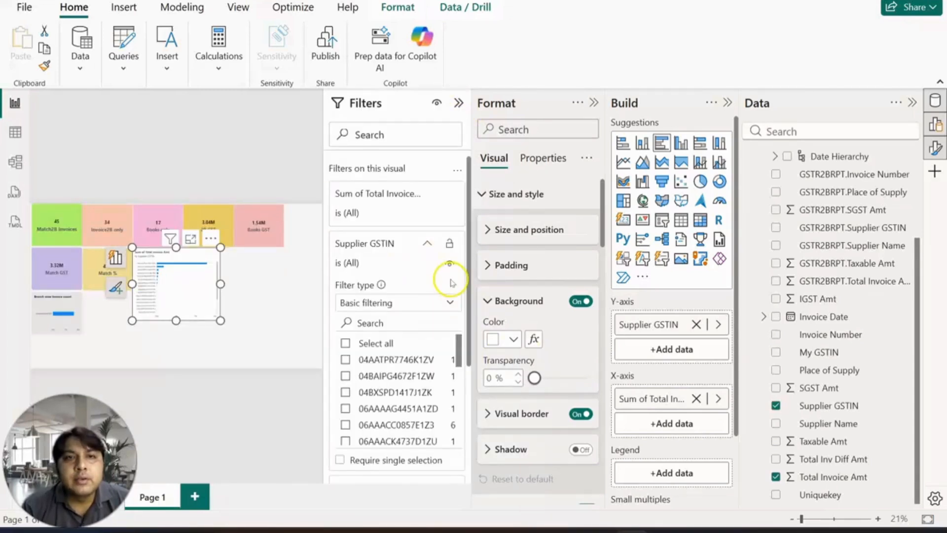
{"action": "left_click", "coordinate": [446, 303]}
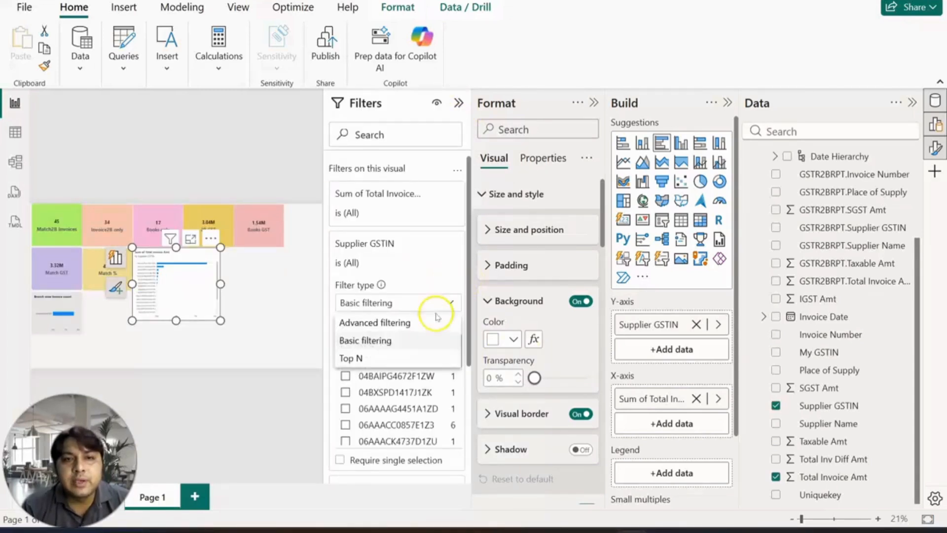
{"action": "left_click", "coordinate": [355, 358]}
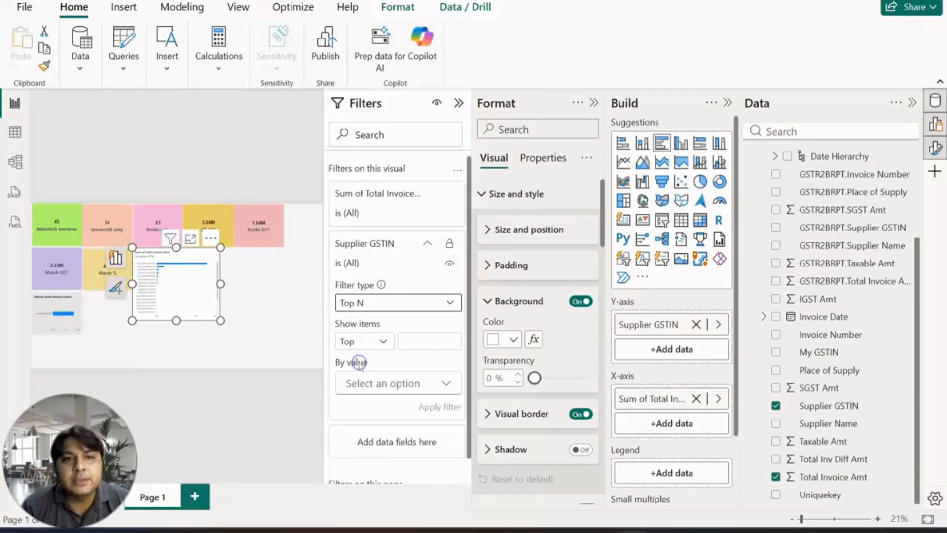
{"action": "left_click", "coordinate": [422, 343]}
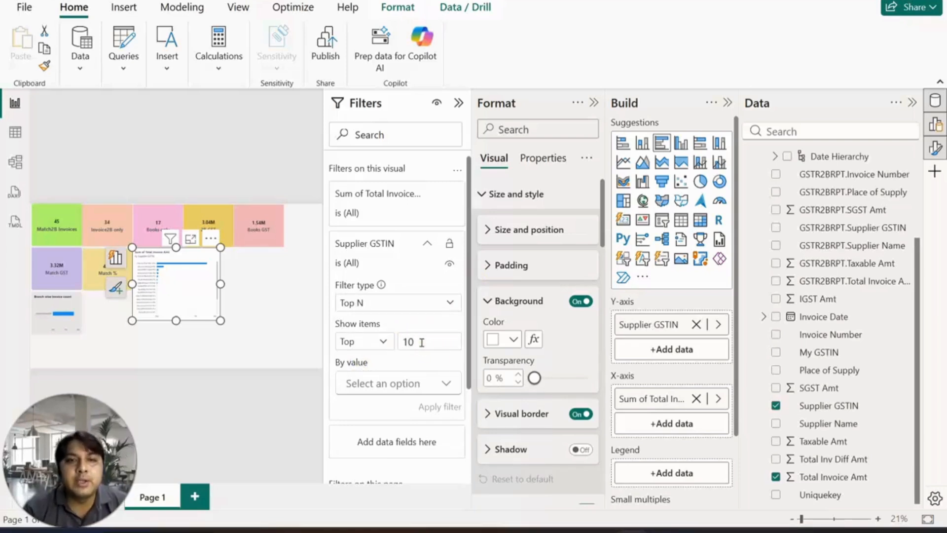
{"action": "left_click", "coordinate": [442, 385]}
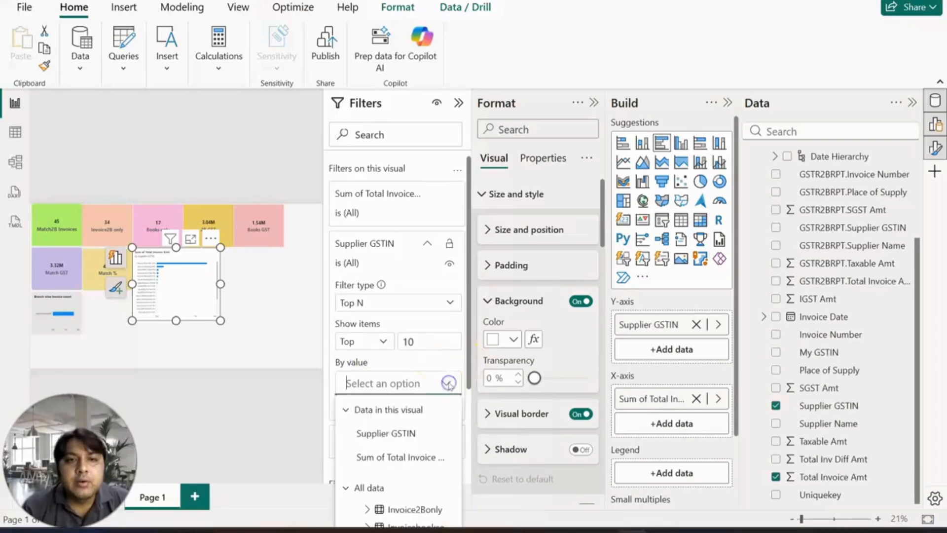
{"action": "left_click", "coordinate": [393, 434]}
{"action": "left_click", "coordinate": [432, 410]}
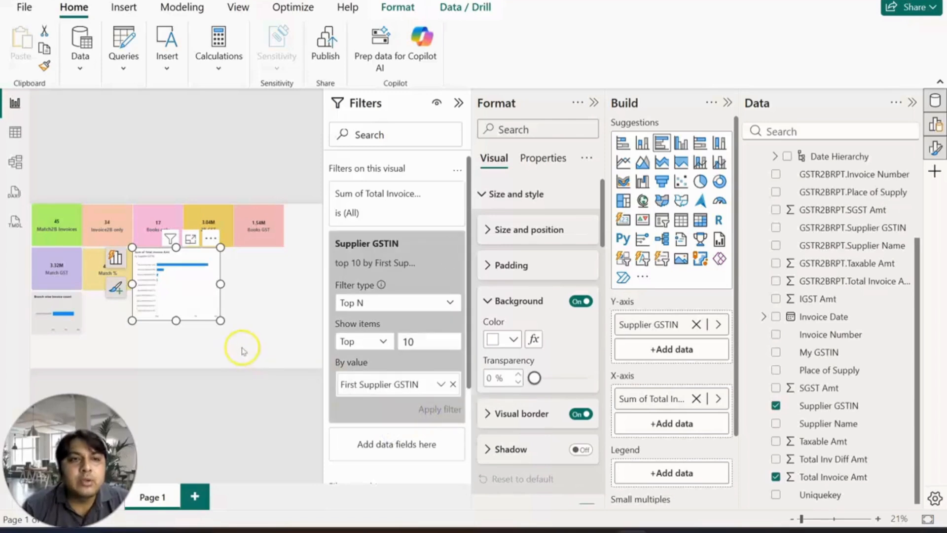
{"action": "left_click", "coordinate": [261, 349]}
Step: Set the top 10 supplier bar chart's background colour to light grey
{"action": "left_click", "coordinate": [206, 309]}
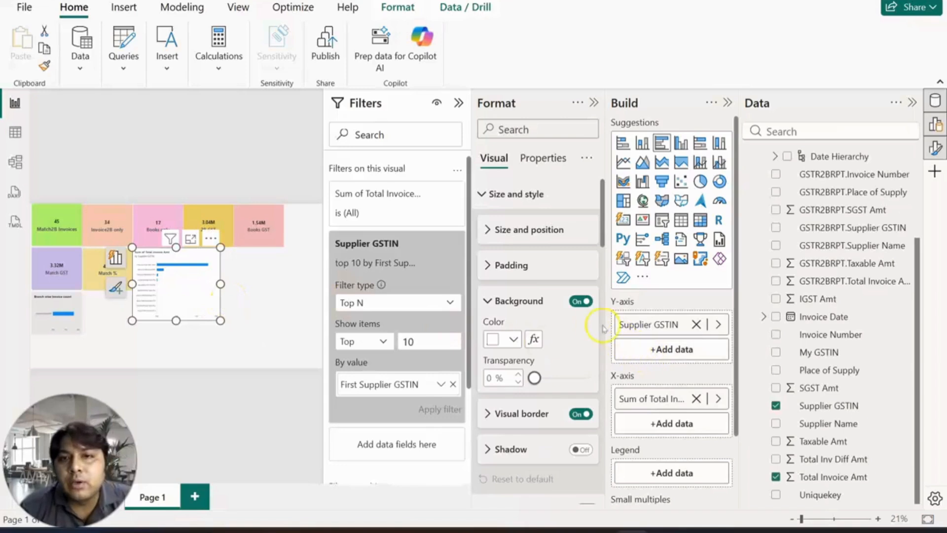
{"action": "left_click", "coordinate": [514, 339]}
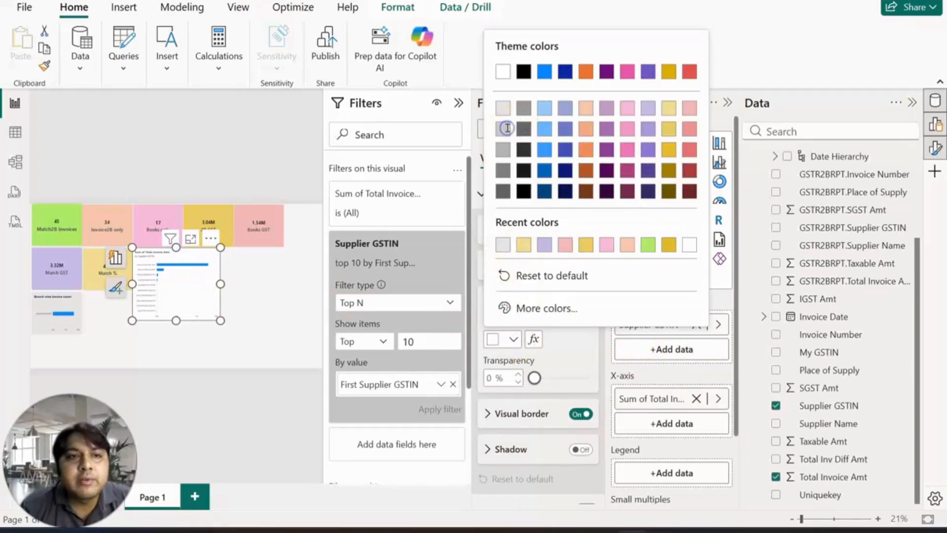
{"action": "left_click", "coordinate": [507, 128]}
{"action": "left_click", "coordinate": [513, 339]}
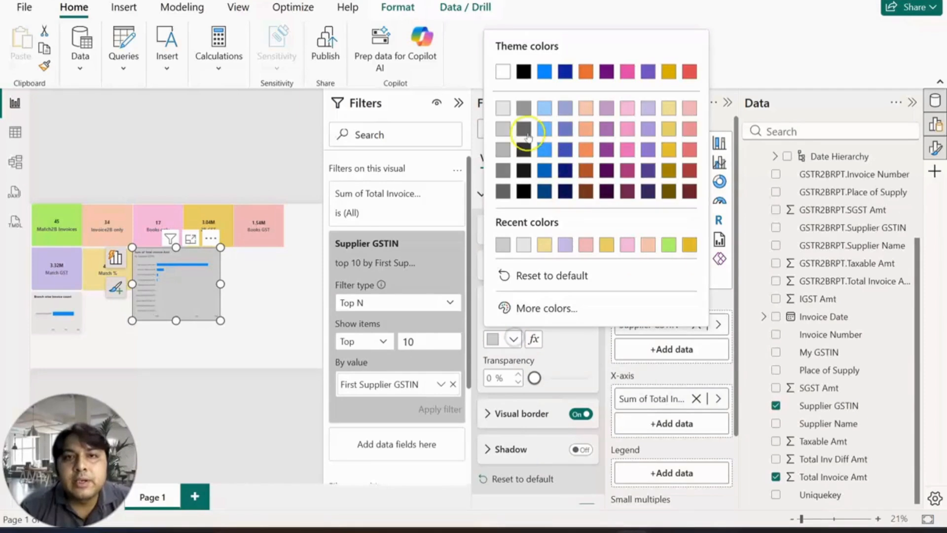
{"action": "left_click", "coordinate": [250, 279]}
{"action": "left_click", "coordinate": [205, 284]}
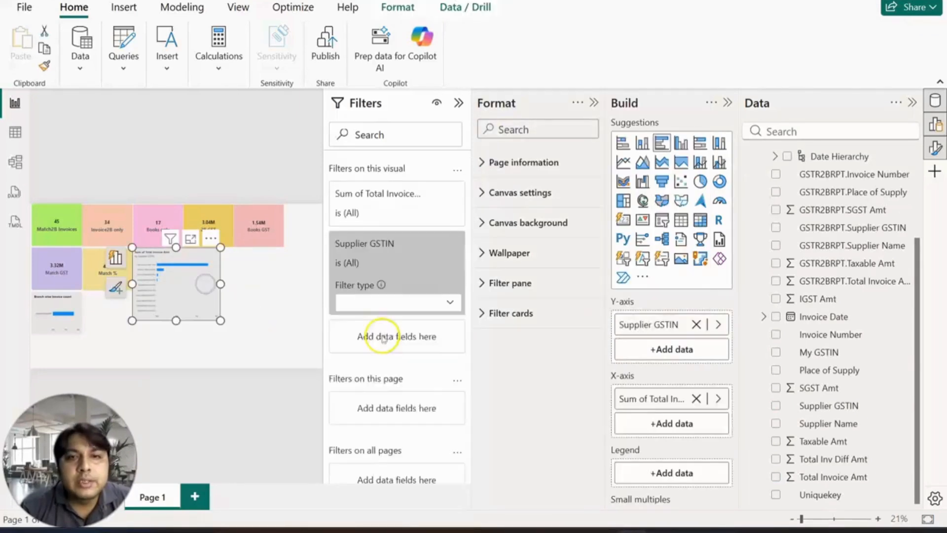
Step: Change the supplier bar chart's title text to "Top 10 vendors invoice value"
{"action": "left_click", "coordinate": [117, 288]}
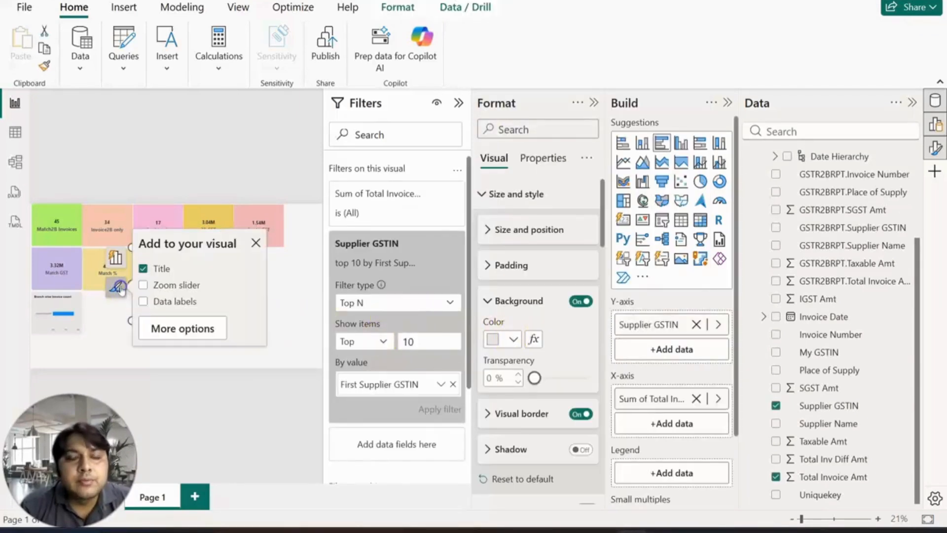
{"action": "left_click_drag", "start_coordinate": [603, 236], "coordinate": [604, 296]}
{"action": "scroll", "coordinate": [543, 276], "scroll_direction": "down", "scroll_amount": 1}
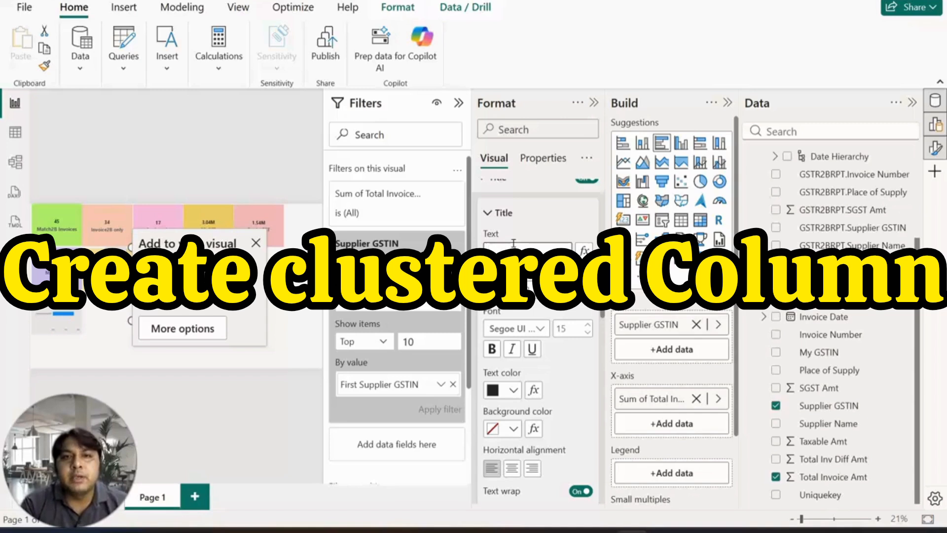
{"action": "left_click", "coordinate": [516, 251]}
{"action": "type", "text": "Top 10 vendors"}
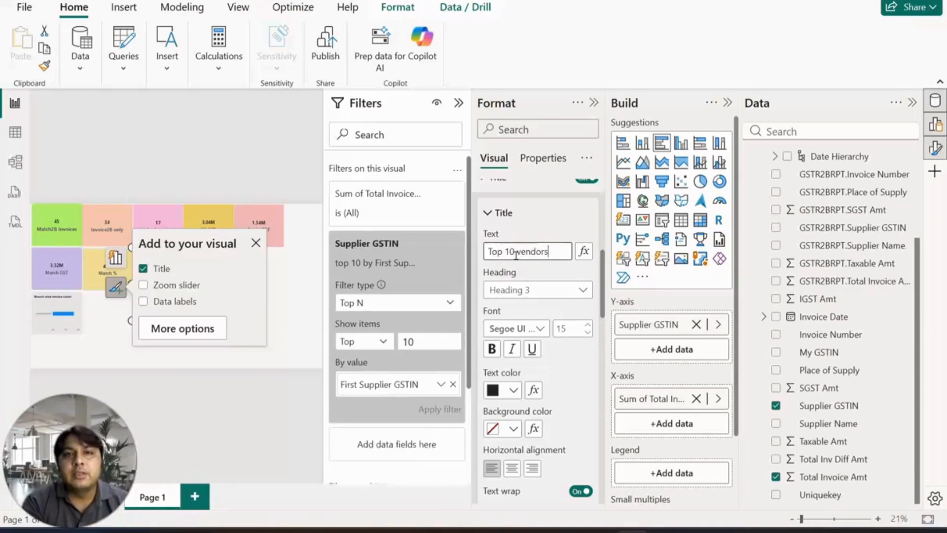
{"action": "type", "text": " invoice coun"}
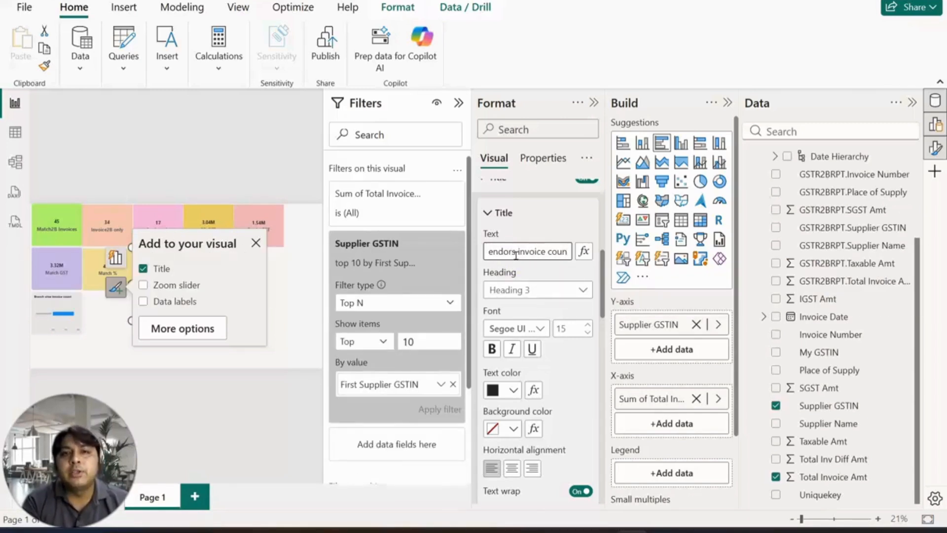
{"action": "key", "text": "BackSpace"}
{"action": "key", "text": "BackSpace"}
{"action": "key", "text": "BackSpace"}
{"action": "key", "text": "BackSpace"}
{"action": "type", "text": "value"}
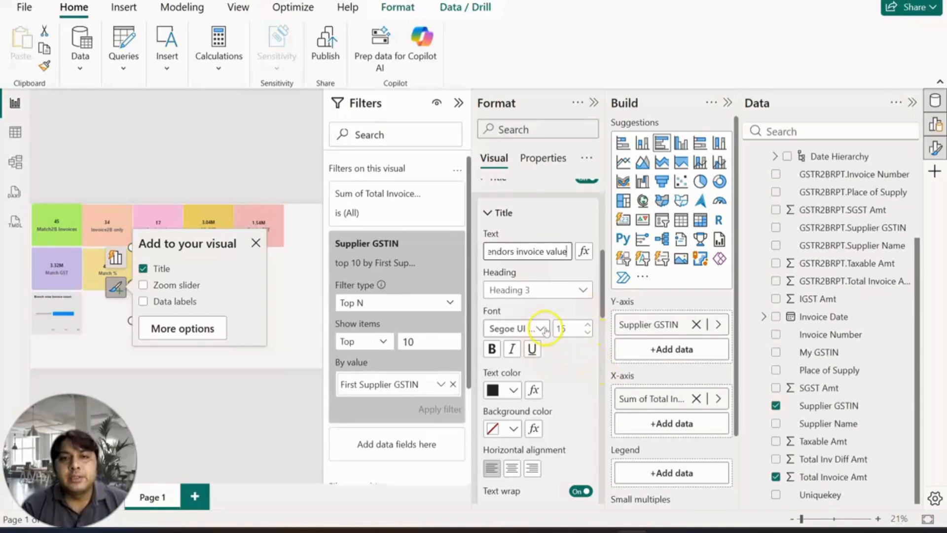
Step: Give the Top 10 vendors invoice value title a bold Segoe UI font and turn off the chart's subtitle
{"action": "left_click", "coordinate": [541, 328]}
{"action": "left_click", "coordinate": [522, 214]}
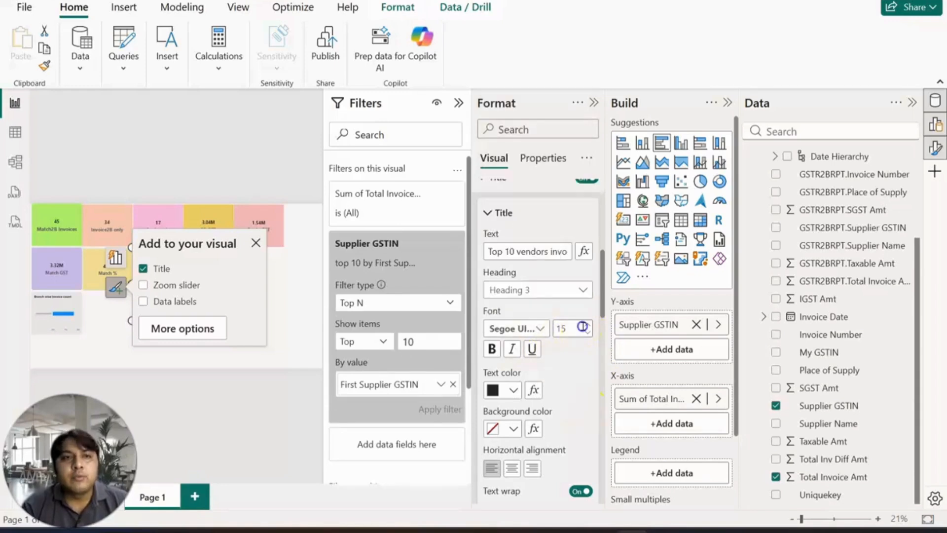
{"action": "left_click", "coordinate": [492, 348]}
{"action": "left_click", "coordinate": [487, 213]}
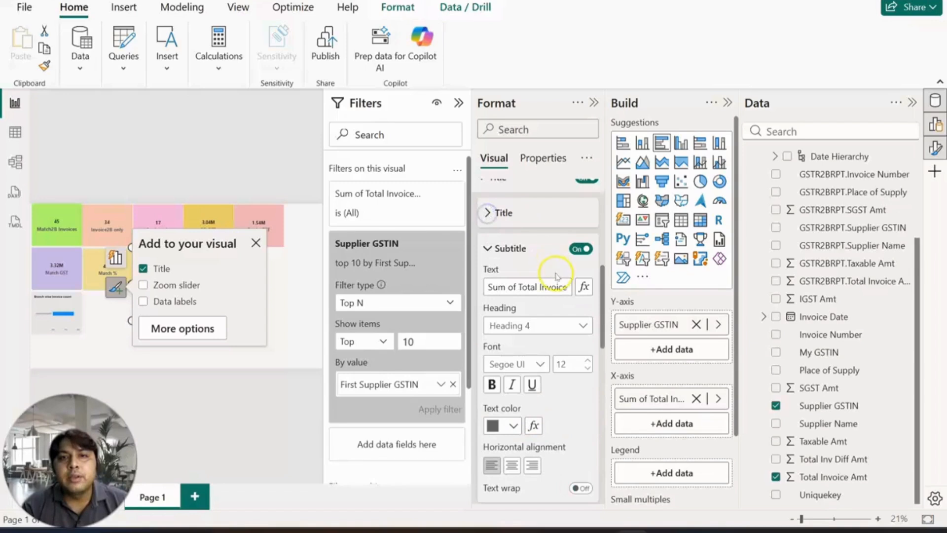
{"action": "left_click", "coordinate": [580, 249]}
{"action": "left_click", "coordinate": [575, 254]}
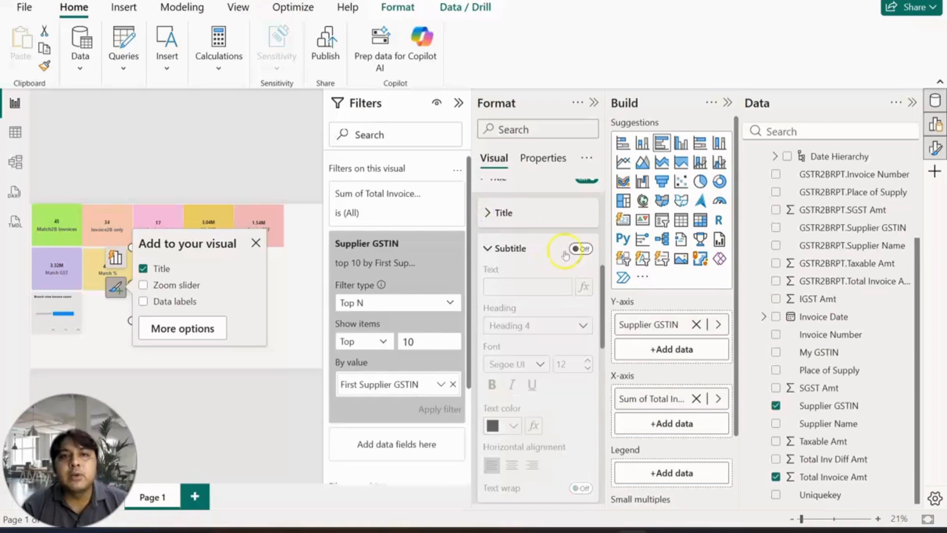
{"action": "left_click", "coordinate": [255, 243]}
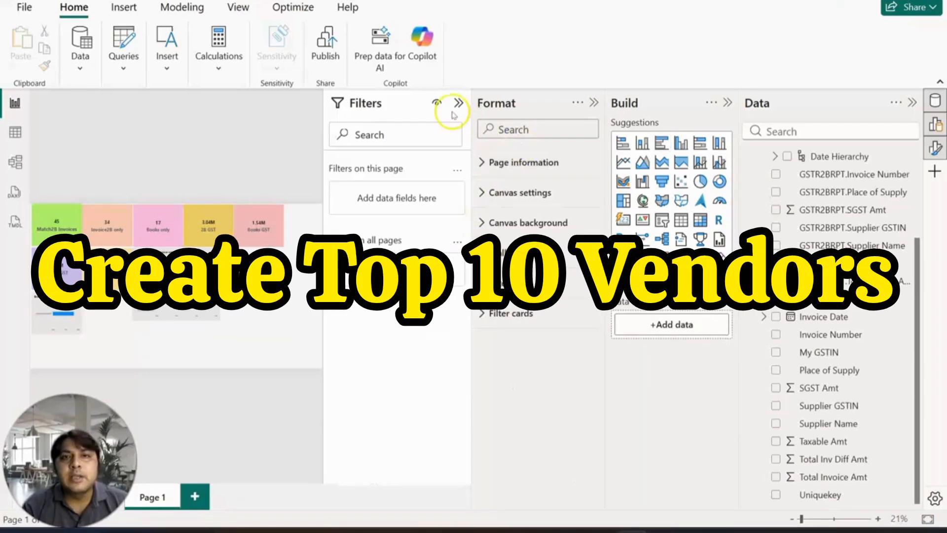
Step: Collapse the Filters and Format panes and enlarge the Top 10 vendors invoice value chart on the canvas
{"action": "left_click", "coordinate": [459, 102]}
{"action": "left_click", "coordinate": [594, 103]}
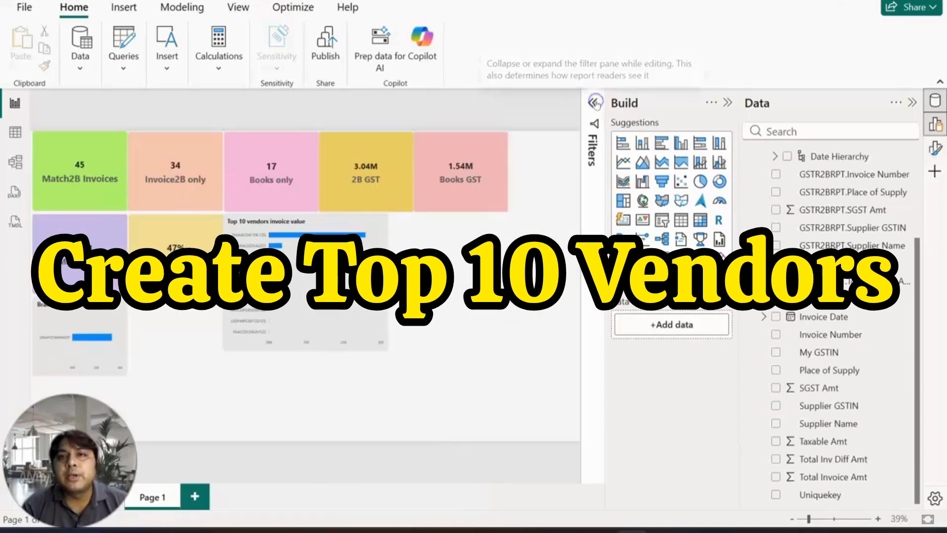
{"action": "left_click", "coordinate": [379, 281]}
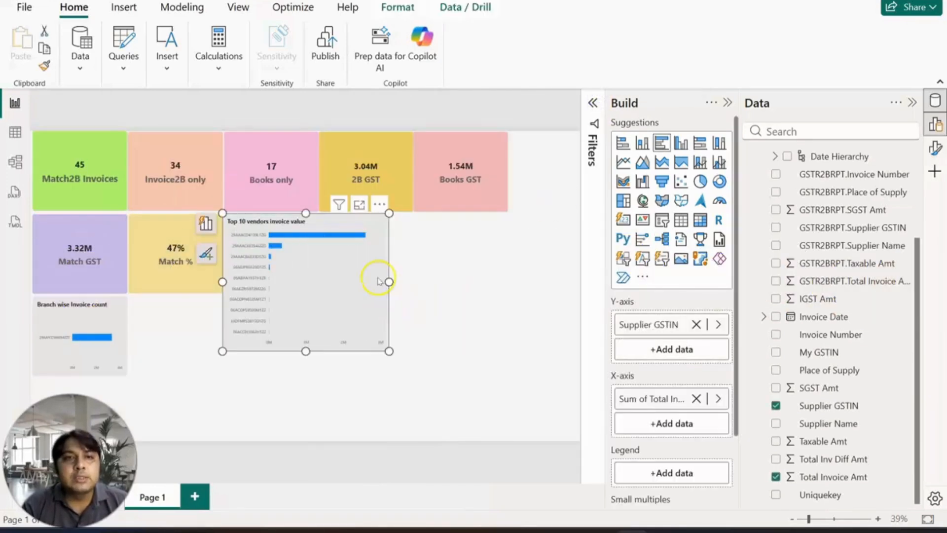
{"action": "left_click_drag", "start_coordinate": [389, 282], "coordinate": [459, 290]}
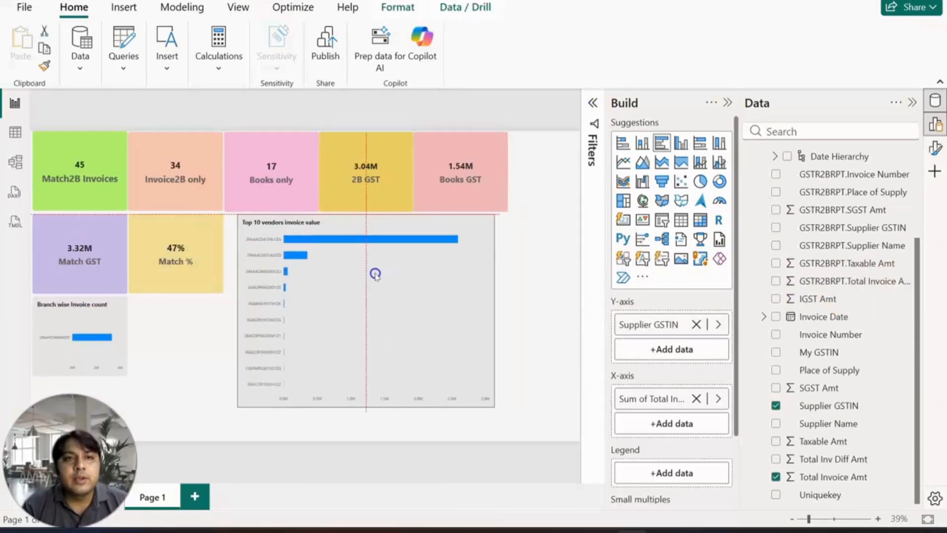
Step: Enlarge the Branch wise Invoice count chart to two cards wide and shift the Top 10 vendors chart under the 2B GST card
{"action": "left_click", "coordinate": [97, 323]}
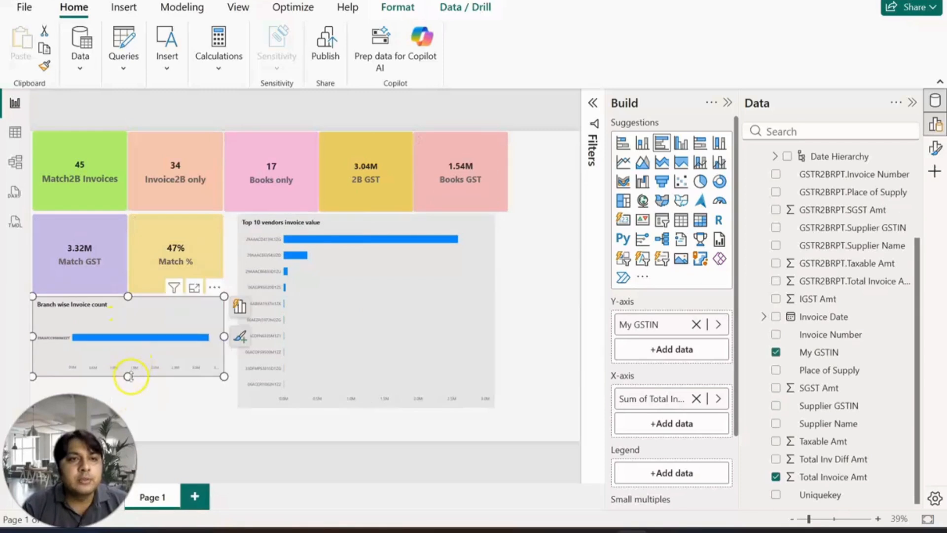
{"action": "left_click_drag", "start_coordinate": [130, 376], "coordinate": [131, 427]}
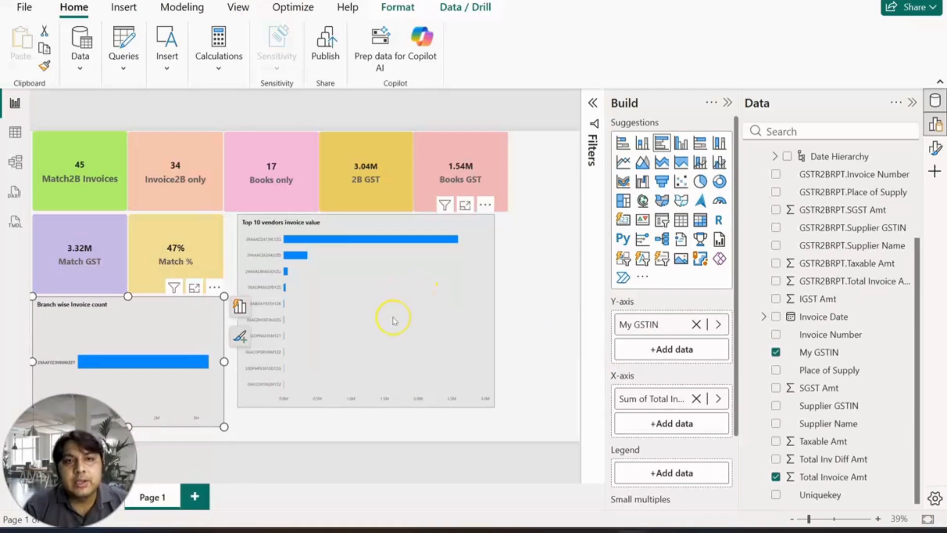
{"action": "left_click", "coordinate": [547, 317]}
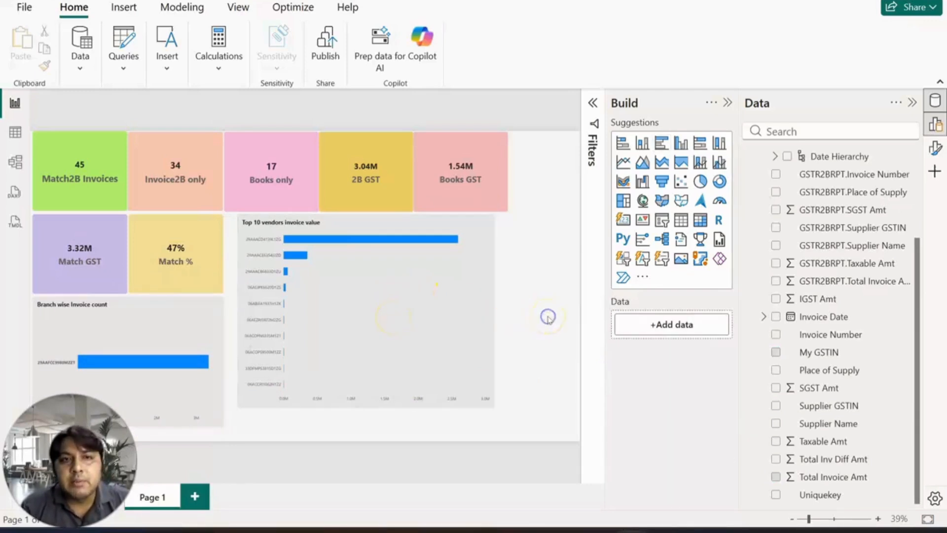
{"action": "left_click_drag", "start_coordinate": [386, 243], "coordinate": [373, 243]}
{"action": "left_click", "coordinate": [511, 311]}
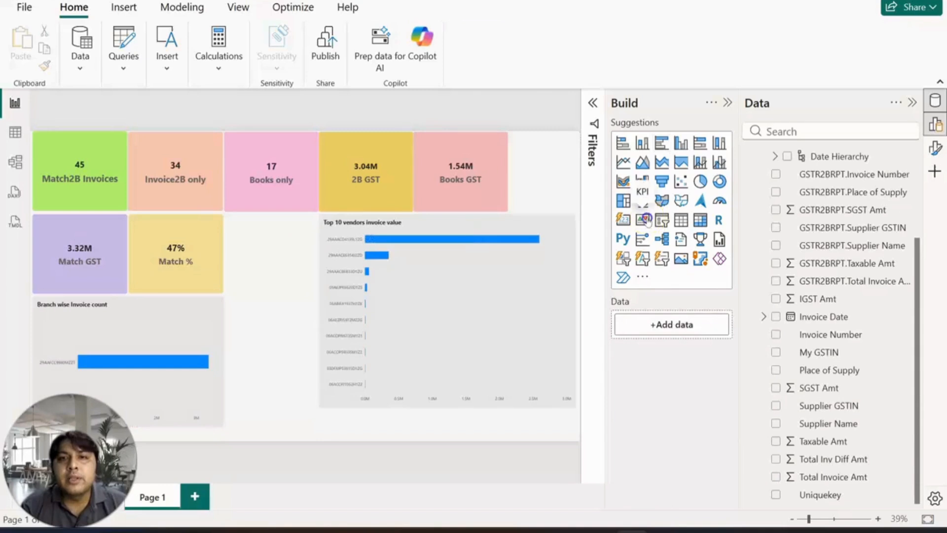
Step: Insert a visual beside the Match % card showing Total Invoices from Invoice2Bonly, with automatic data arrangement on
{"action": "left_click", "coordinate": [646, 221]}
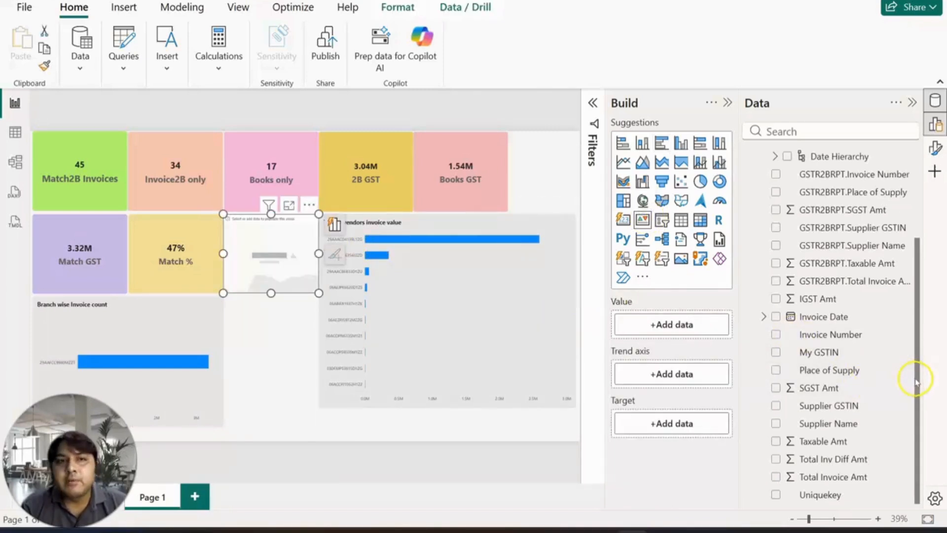
{"action": "left_click_drag", "start_coordinate": [919, 364], "coordinate": [918, 271]}
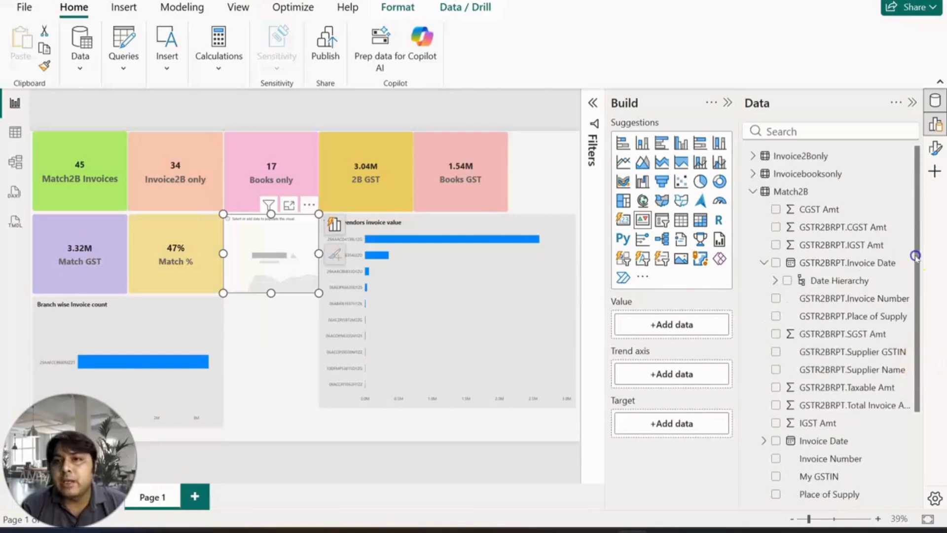
{"action": "left_click", "coordinate": [753, 192]}
{"action": "left_click", "coordinate": [752, 159]}
{"action": "left_click_drag", "start_coordinate": [915, 311], "coordinate": [910, 413]}
{"action": "left_click", "coordinate": [776, 441]}
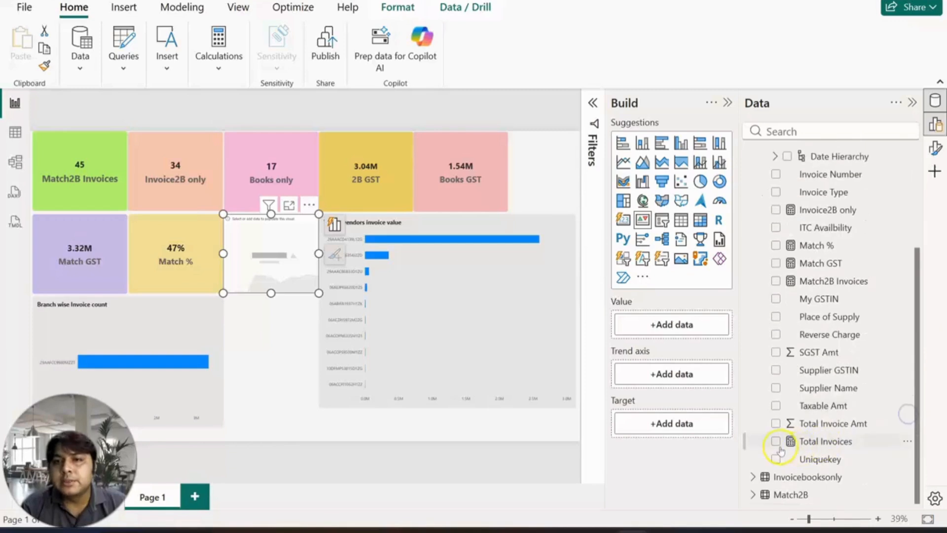
{"action": "left_click", "coordinate": [336, 256]}
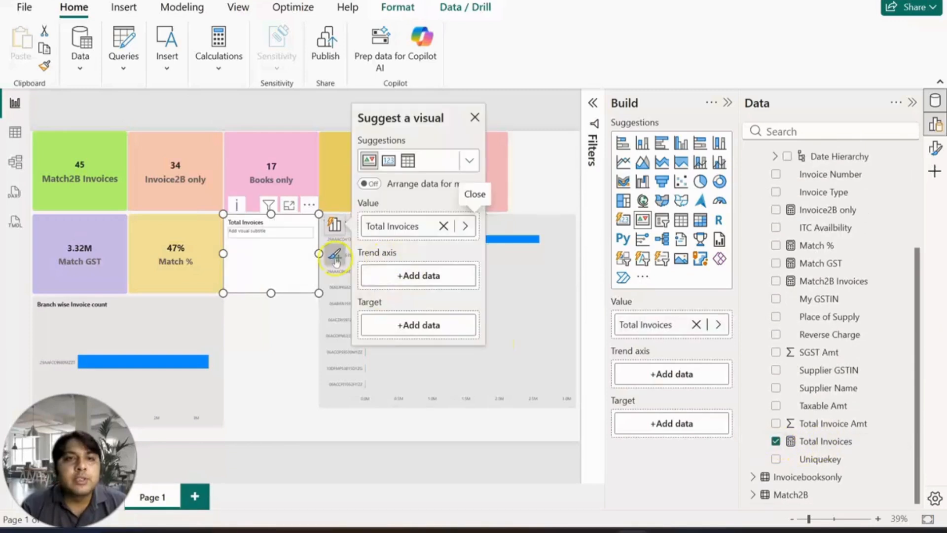
{"action": "left_click", "coordinate": [369, 183]}
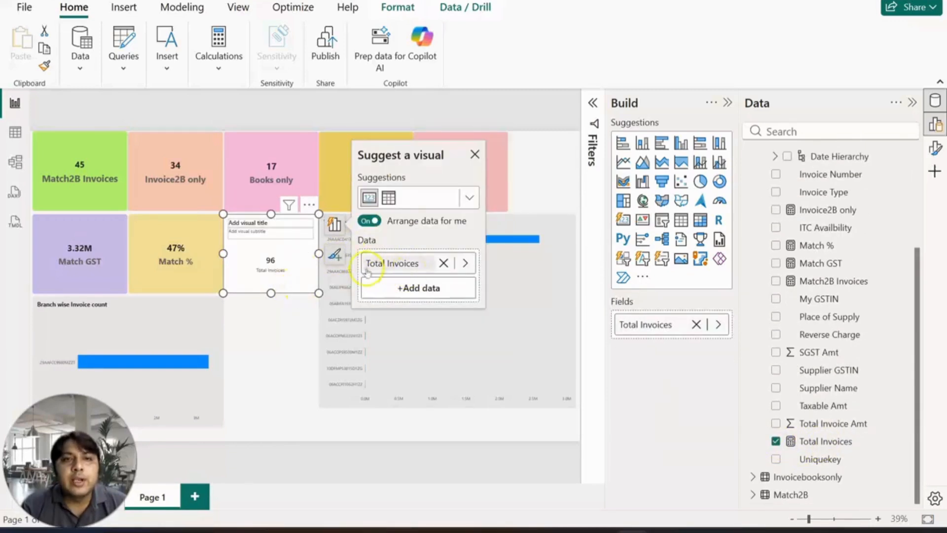
Step: Set the Total Invoices card's callout value to a bold Segoe UI font
{"action": "left_click", "coordinate": [334, 263]}
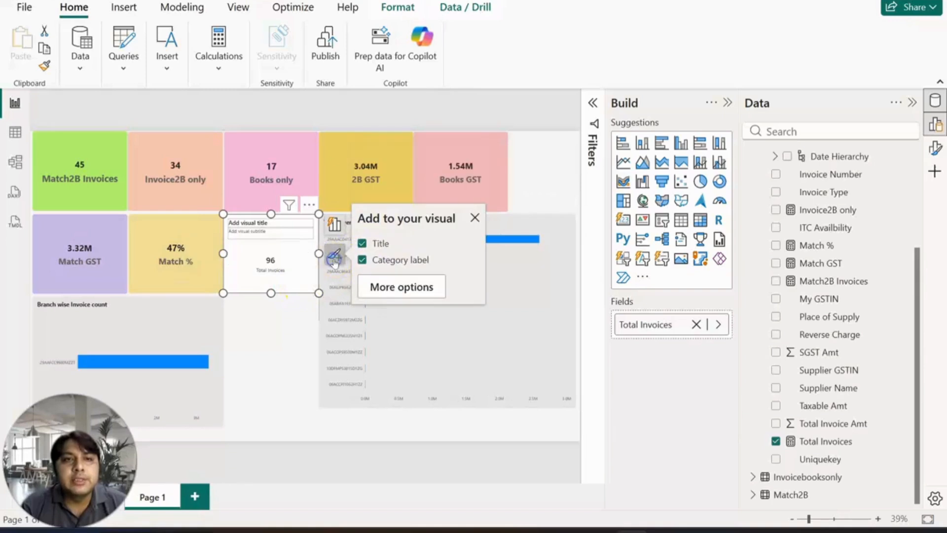
{"action": "left_click", "coordinate": [397, 283]}
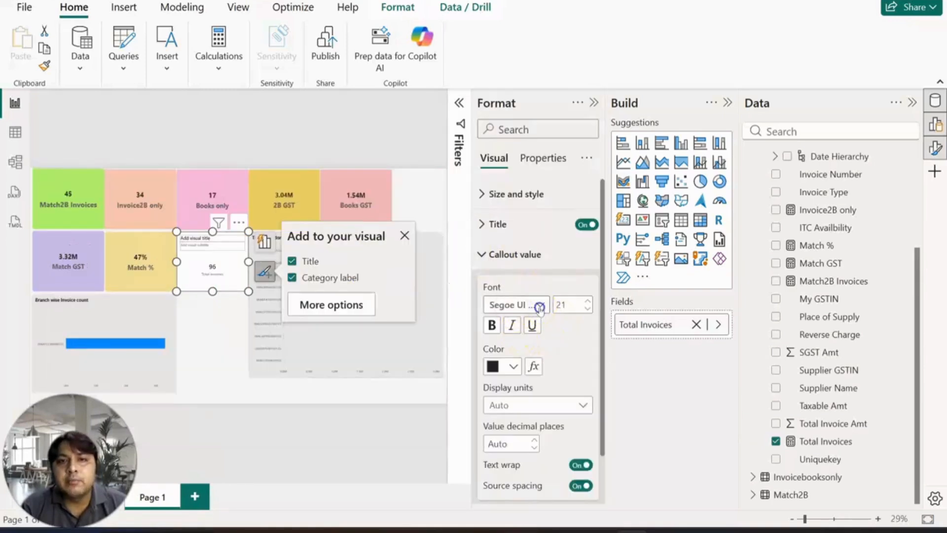
{"action": "left_click", "coordinate": [540, 305]}
{"action": "left_click", "coordinate": [529, 195]}
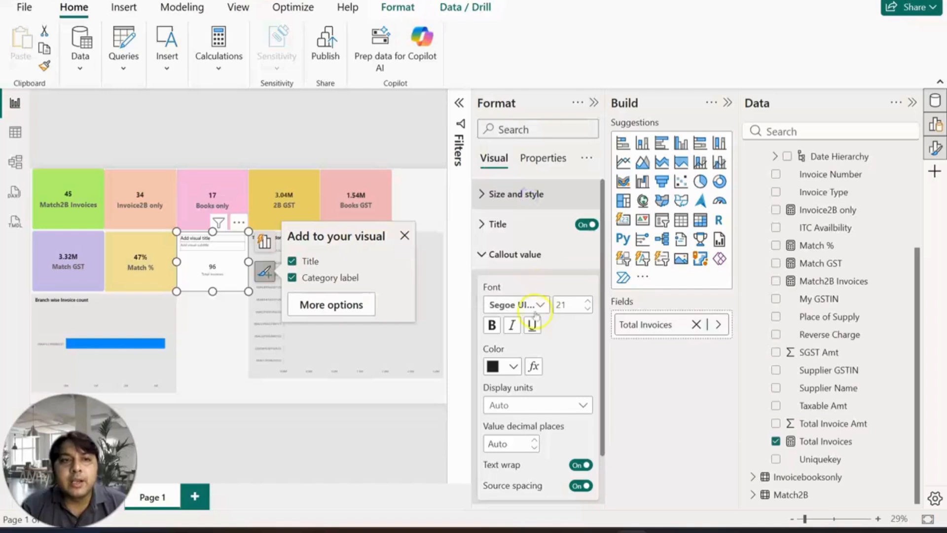
{"action": "left_click", "coordinate": [482, 254]}
Step: Set the Total Invoices card's category label to a bold Segoe UI font and turn off the card's title
{"action": "left_click", "coordinate": [478, 285]}
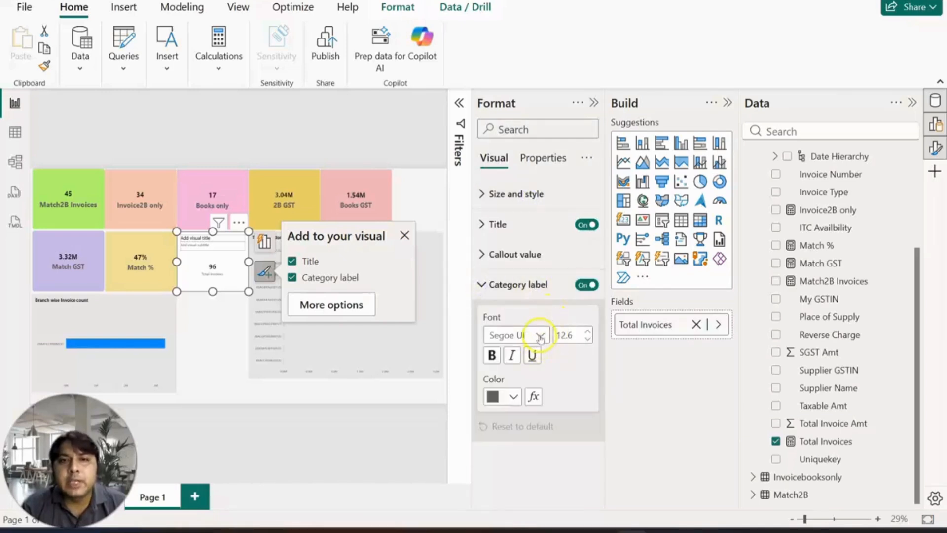
{"action": "left_click", "coordinate": [540, 337]}
{"action": "left_click", "coordinate": [537, 257]}
{"action": "left_click", "coordinate": [587, 225]}
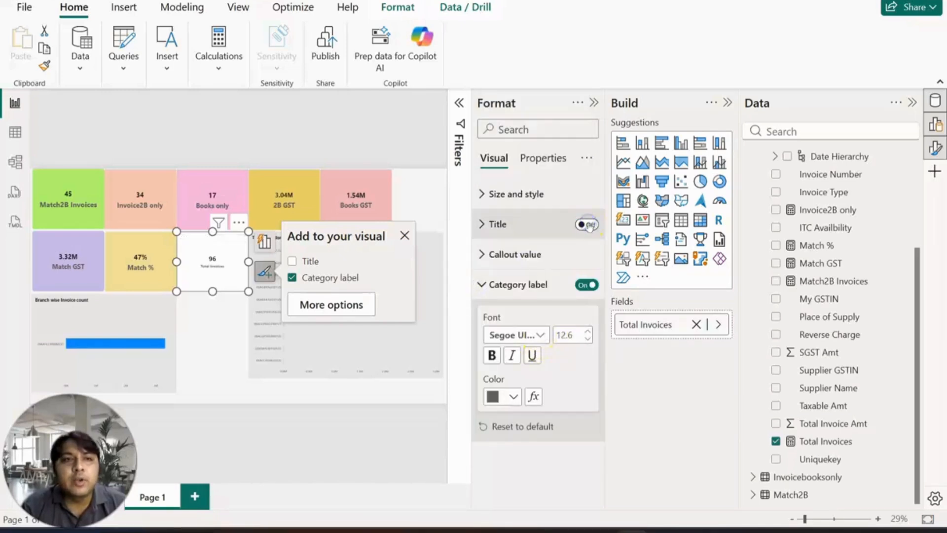
{"action": "left_click", "coordinate": [483, 291]}
Step: Set the Total Invoices card's background to light orange #f5c4af, Theme color 3, 60% lighter
{"action": "left_click", "coordinate": [479, 193]}
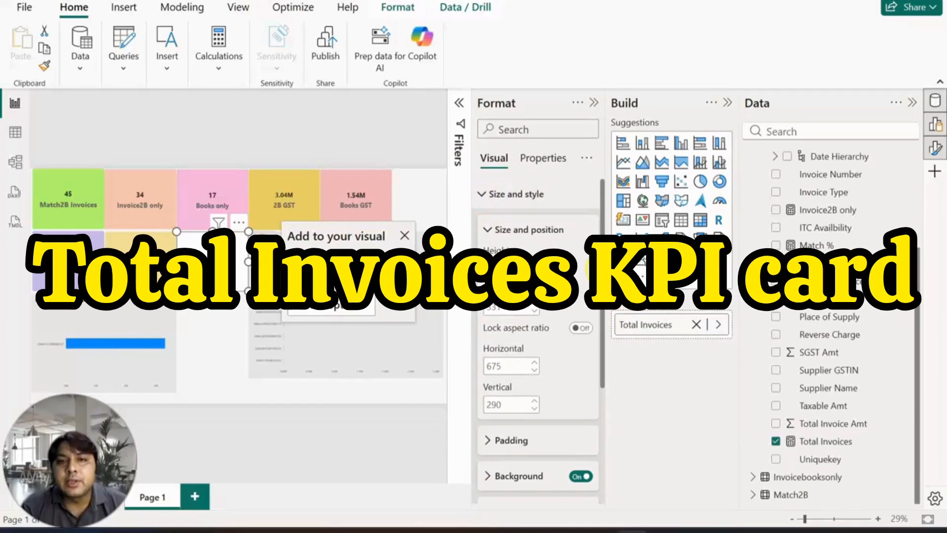
{"action": "scroll", "coordinate": [604, 398], "scroll_direction": "down", "scroll_amount": 3}
{"action": "left_click_drag", "start_coordinate": [604, 398], "coordinate": [604, 408]}
{"action": "left_click", "coordinate": [489, 308]}
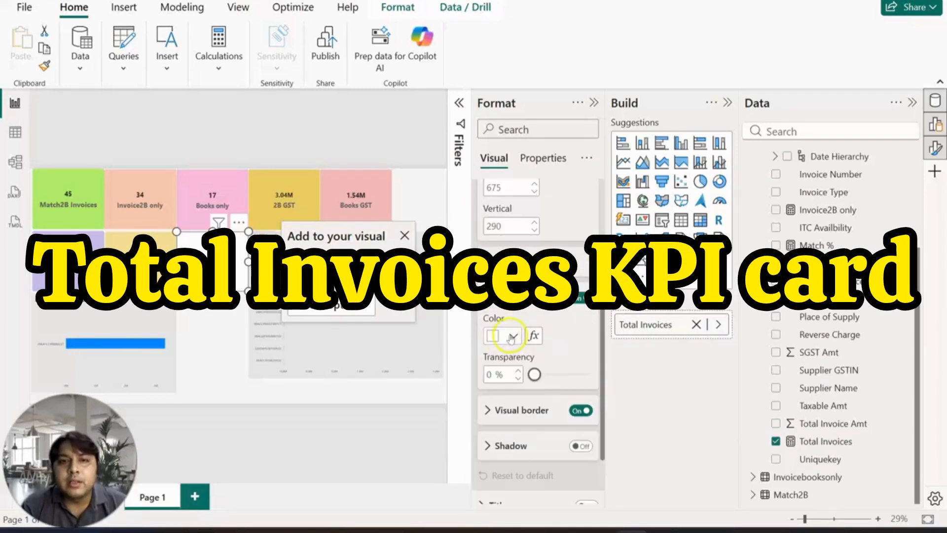
{"action": "left_click", "coordinate": [513, 336]}
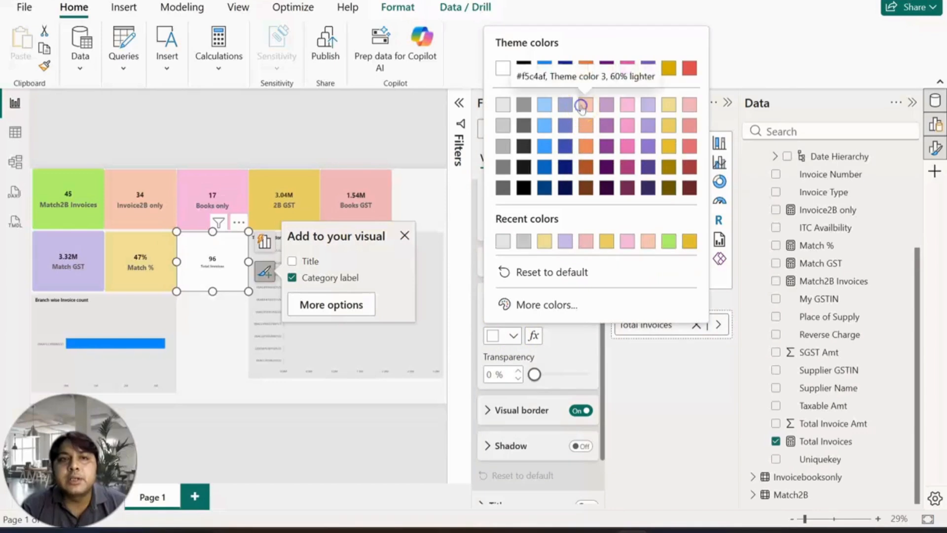
{"action": "left_click", "coordinate": [581, 107]}
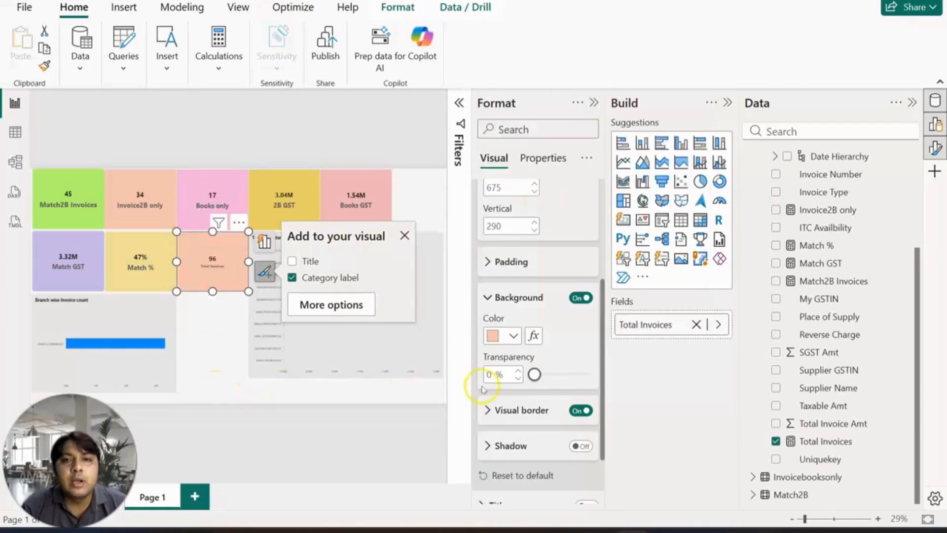
{"action": "left_click", "coordinate": [485, 297]}
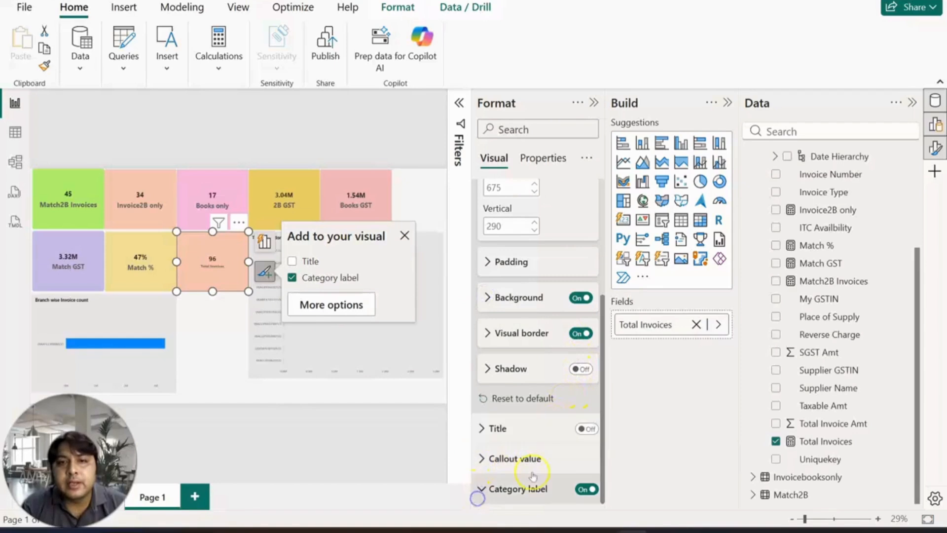
Step: Set the Total Invoices card's category label font size to 23 with bold text, and deselect the card
{"action": "left_click", "coordinate": [481, 490]}
{"action": "left_click_drag", "start_coordinate": [603, 402], "coordinate": [602, 475]}
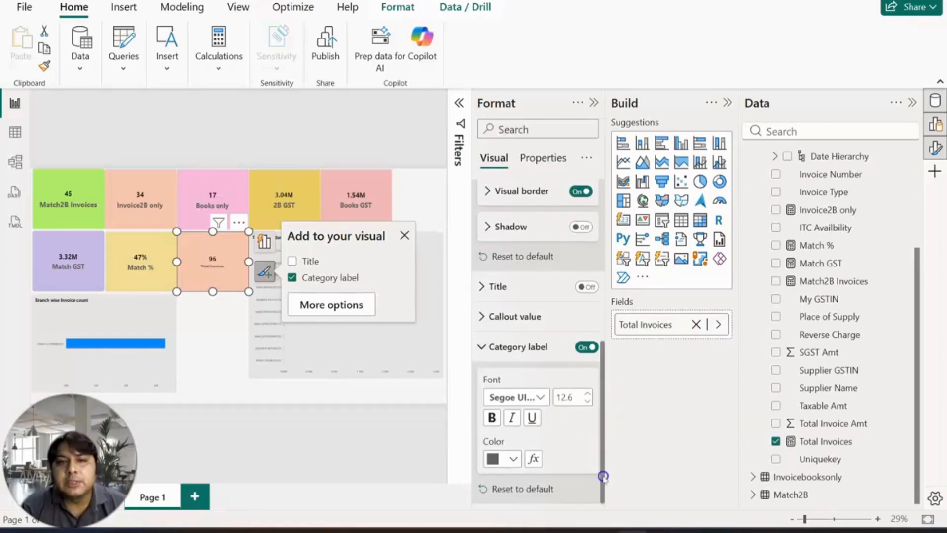
{"action": "left_click", "coordinate": [587, 392]}
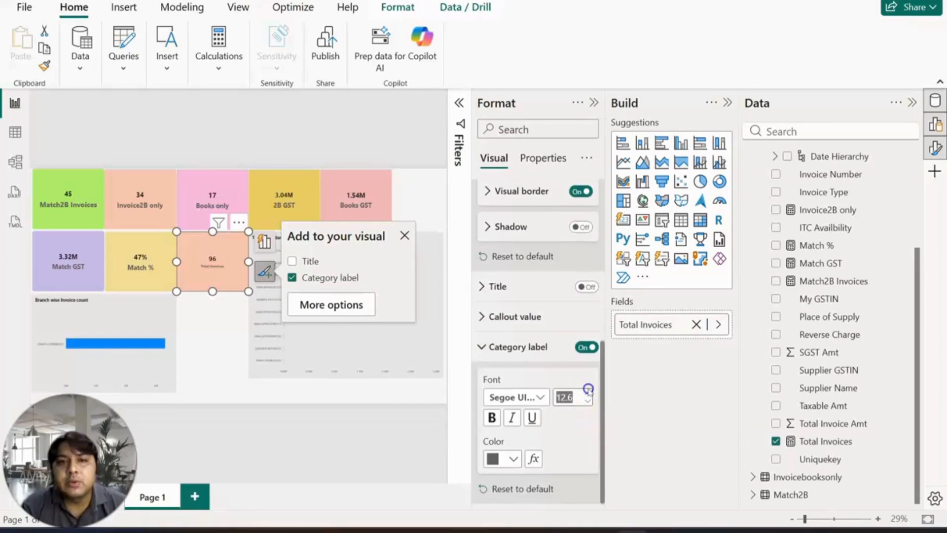
{"action": "type", "text": "23"}
{"action": "left_click", "coordinate": [493, 417]}
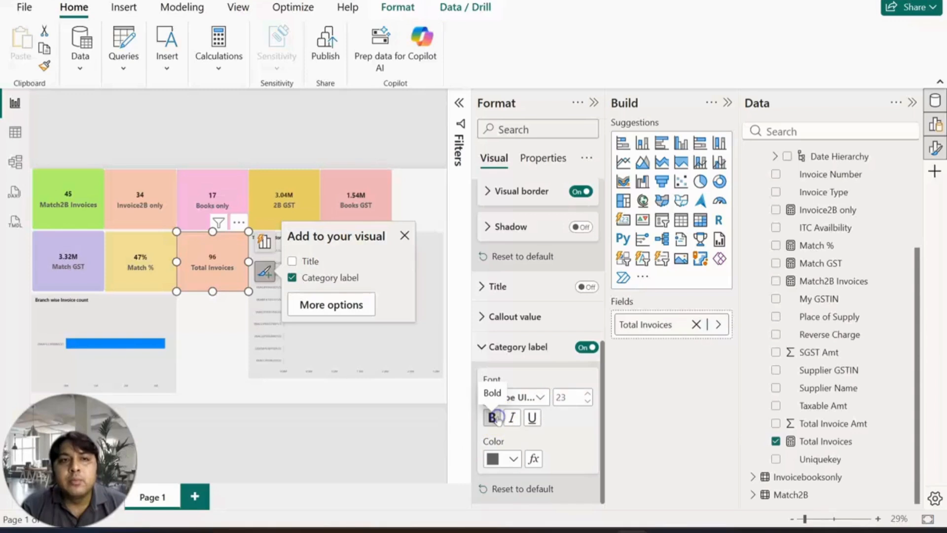
{"action": "left_click", "coordinate": [380, 400]}
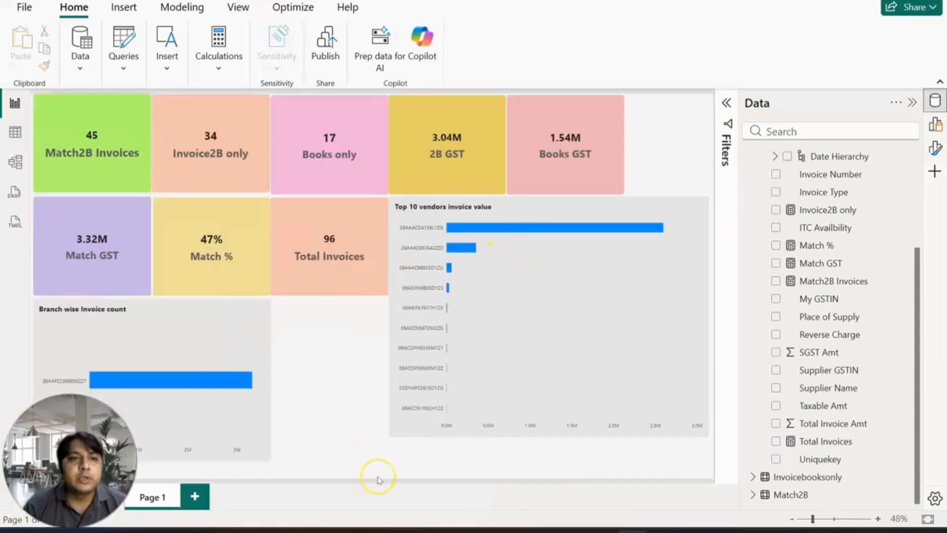
{"action": "left_click", "coordinate": [297, 439]}
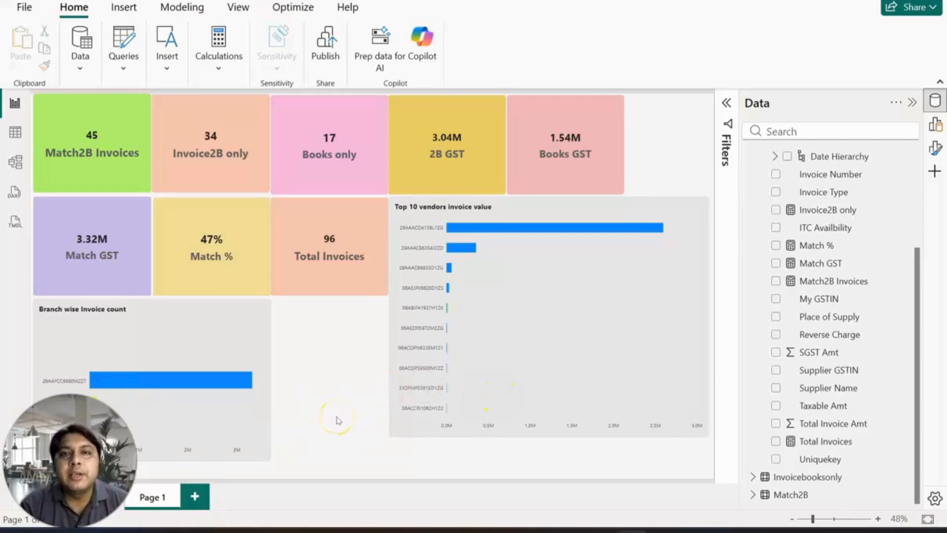
{"action": "left_click", "coordinate": [337, 393]}
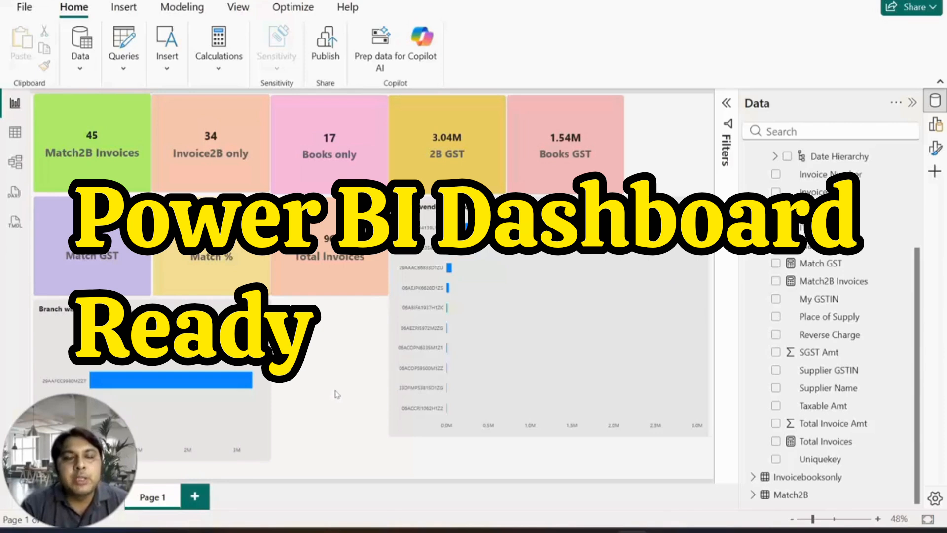
{"action": "left_click", "coordinate": [319, 359]}
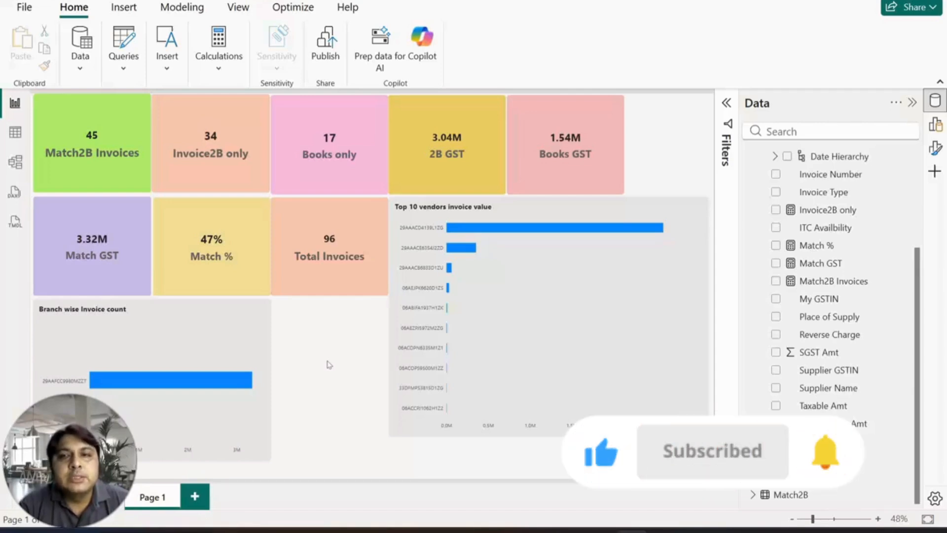
{"action": "left_click", "coordinate": [317, 353]}
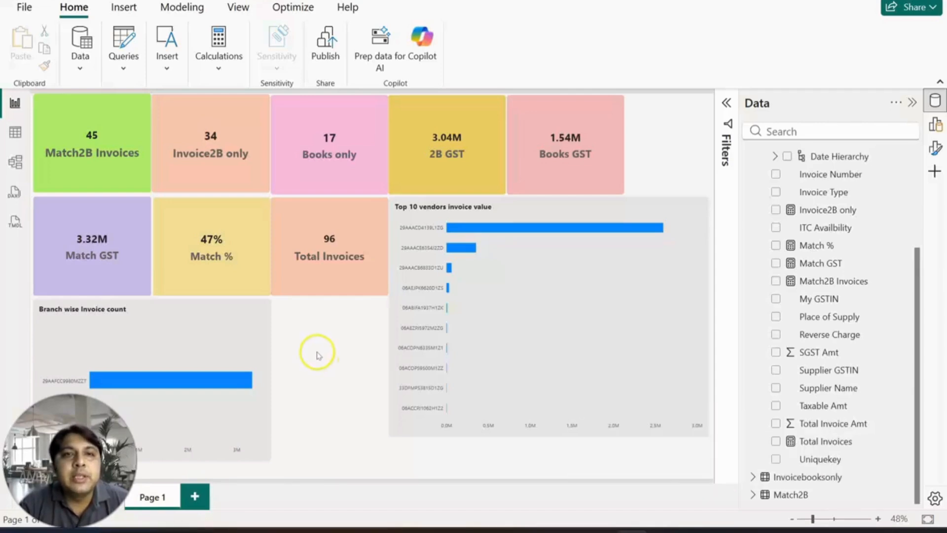